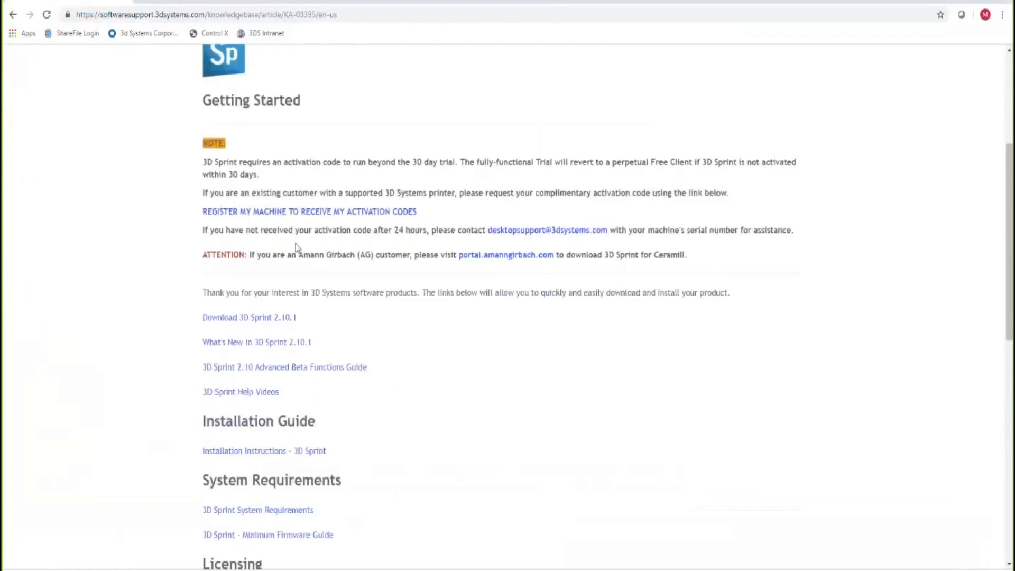
# - Review the 3D Sprint download, installation guide, system requirements and licensing links on the support page
pyautogui.scroll(-1, 423, 373)
pyautogui.scroll(-2, 425, 382)
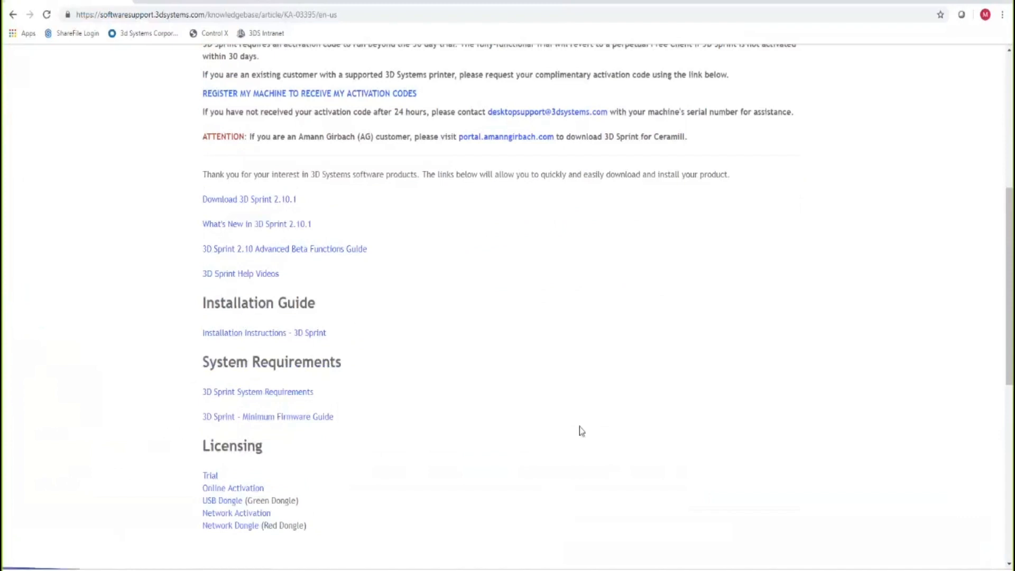
pyautogui.scroll(5, 580, 431)
pyautogui.scroll(2, 580, 430)
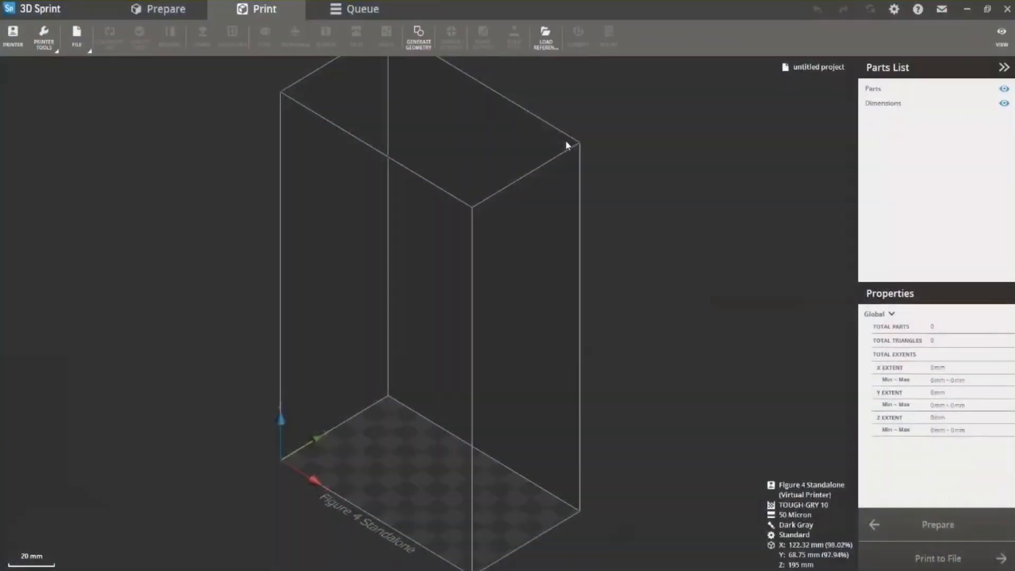
# - View the 3D Sprint general preferences for updates, startup tab and localization, and close them without changes
pyautogui.scroll(-1, 312, 290)
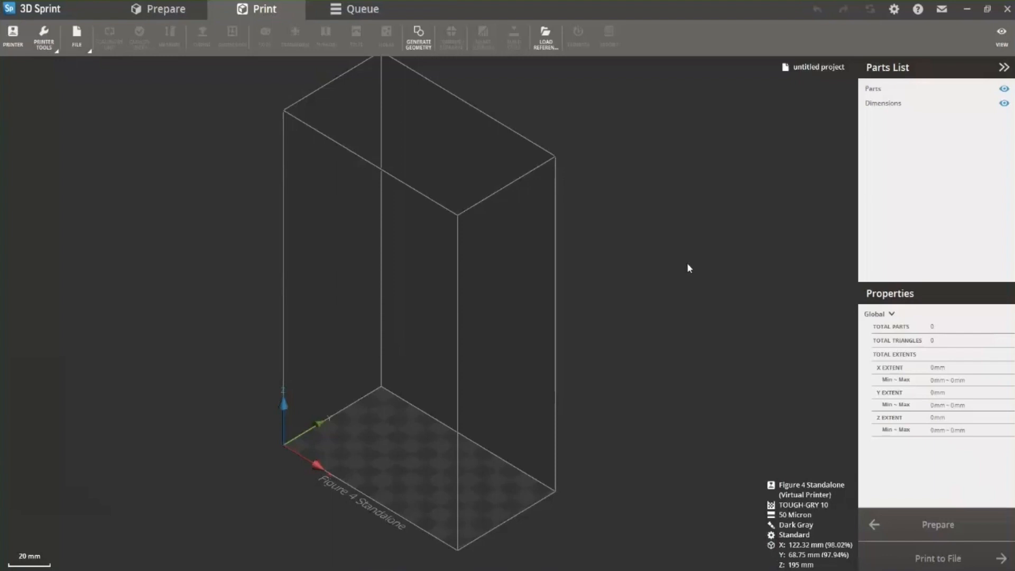
pyautogui.click(894, 9)
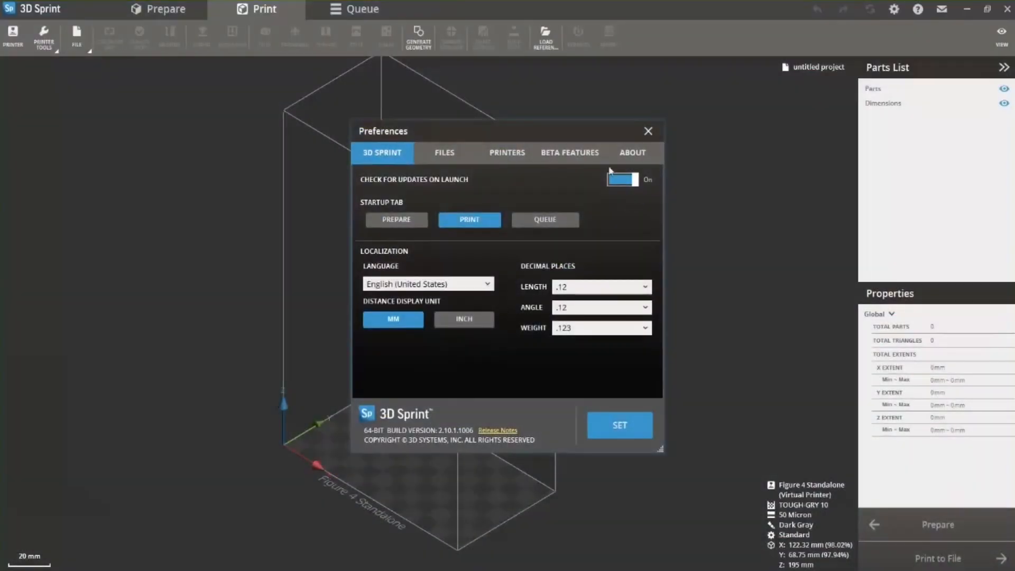
pyautogui.click(648, 131)
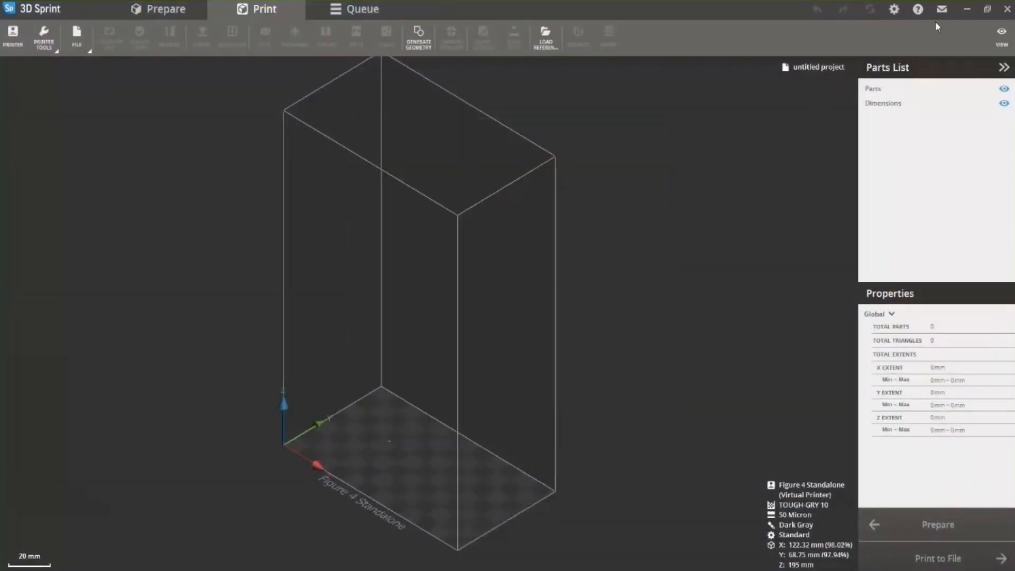
# - Open the 3D Sprint help and maximize its browser window
pyautogui.click(918, 9)
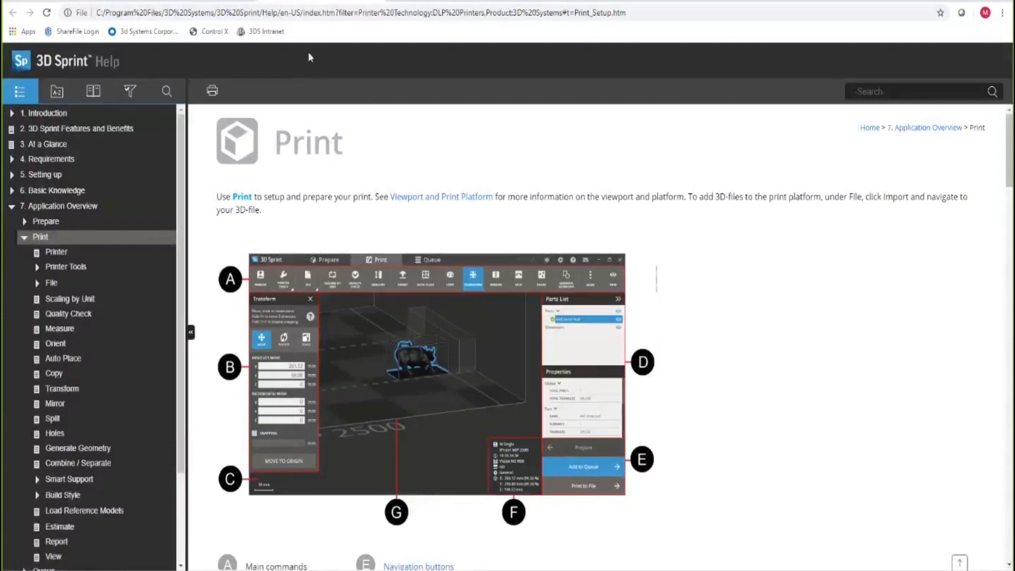
pyautogui.doubleClick(479, 2)
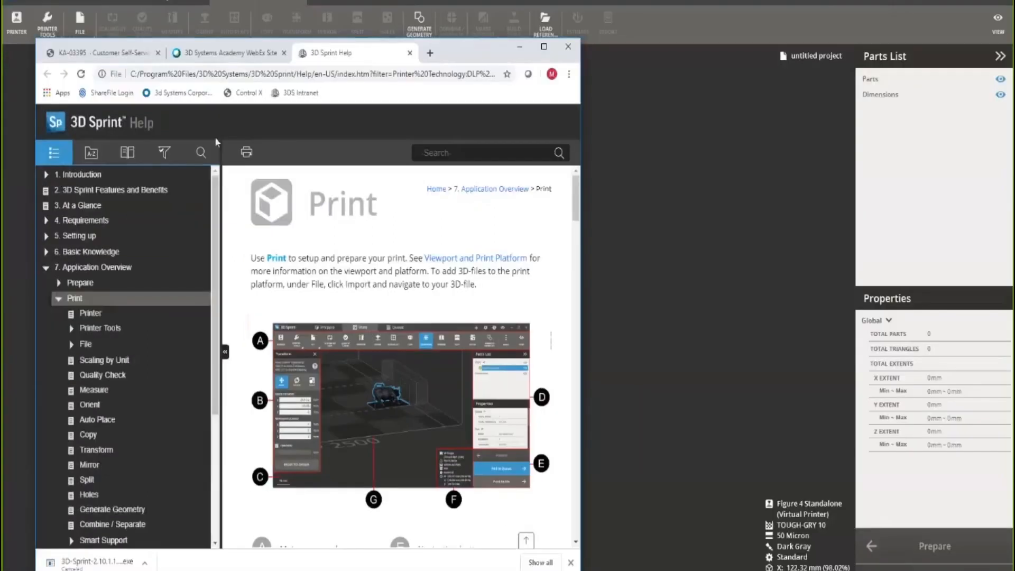
pyautogui.moveTo(497, 47); pyautogui.dragTo(603, 30)
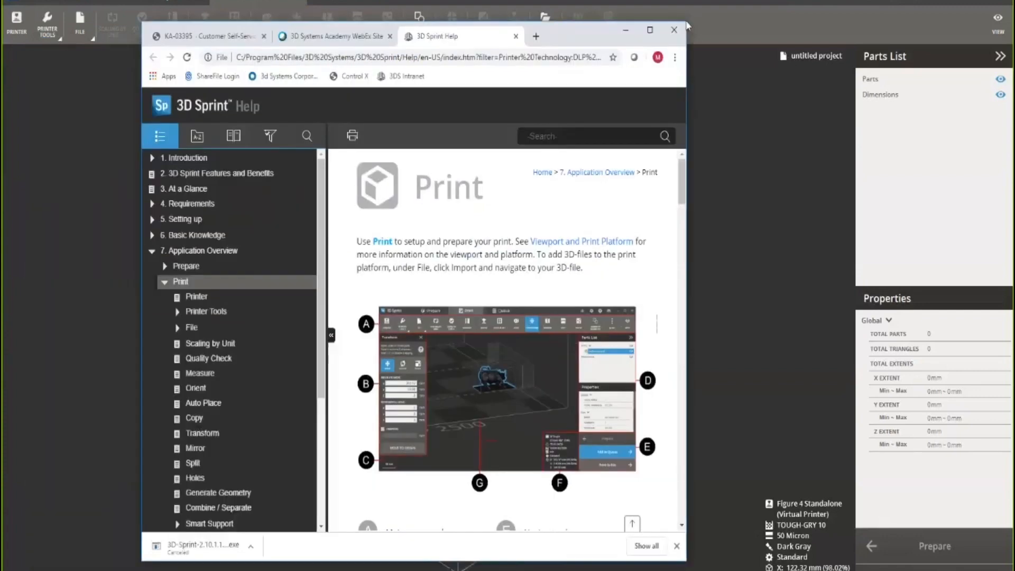
pyautogui.click(649, 31)
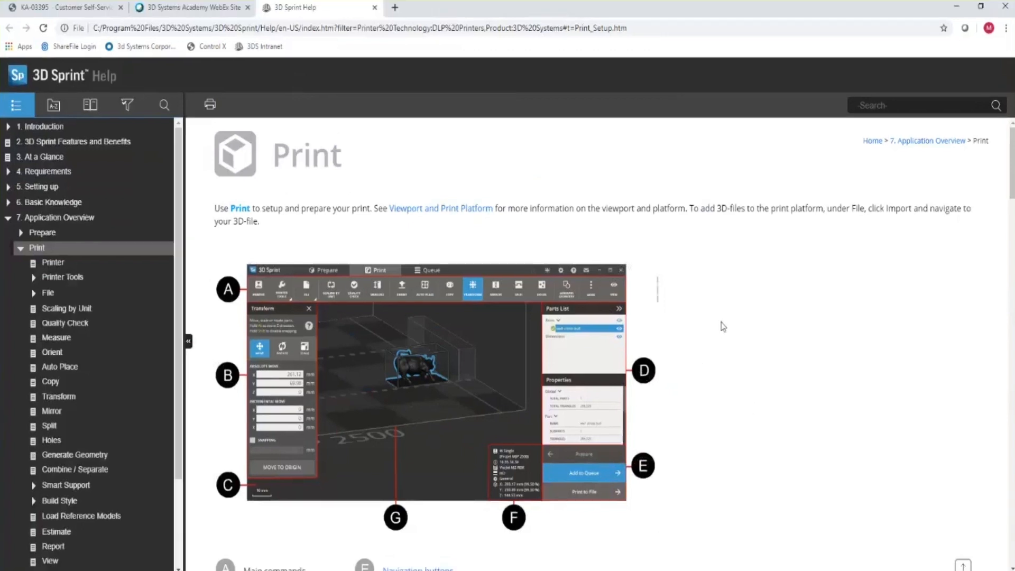
# - Review the Print help topic's labelled interface overview and its list of commands
pyautogui.scroll(-4, 733, 335)
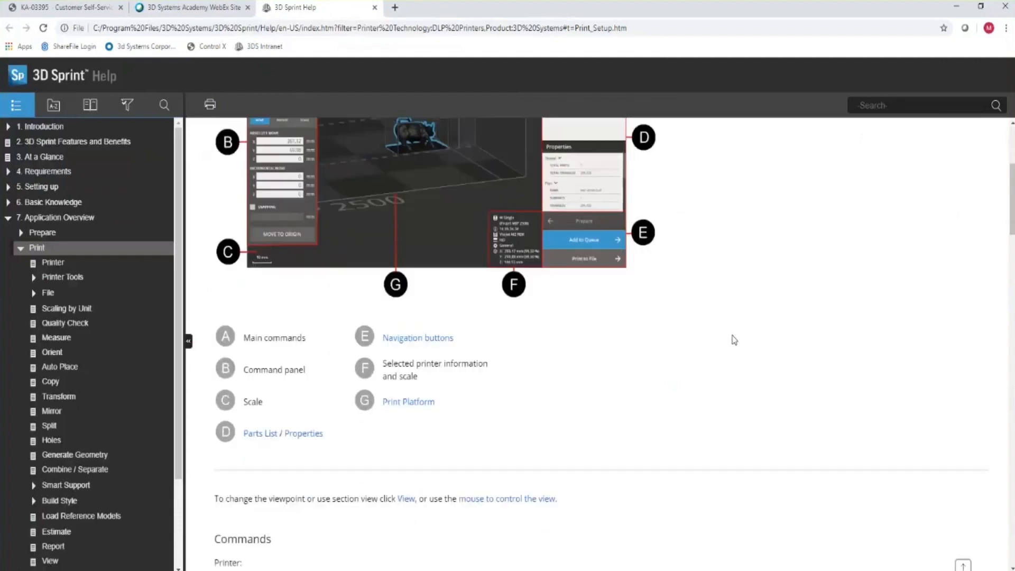
pyautogui.scroll(3, 734, 336)
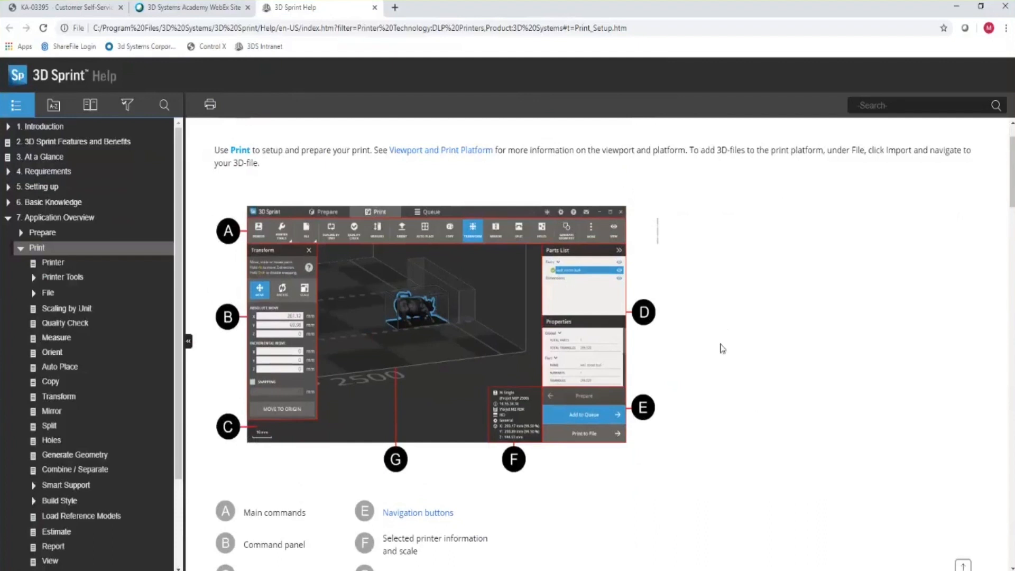
pyautogui.scroll(-2, 720, 351)
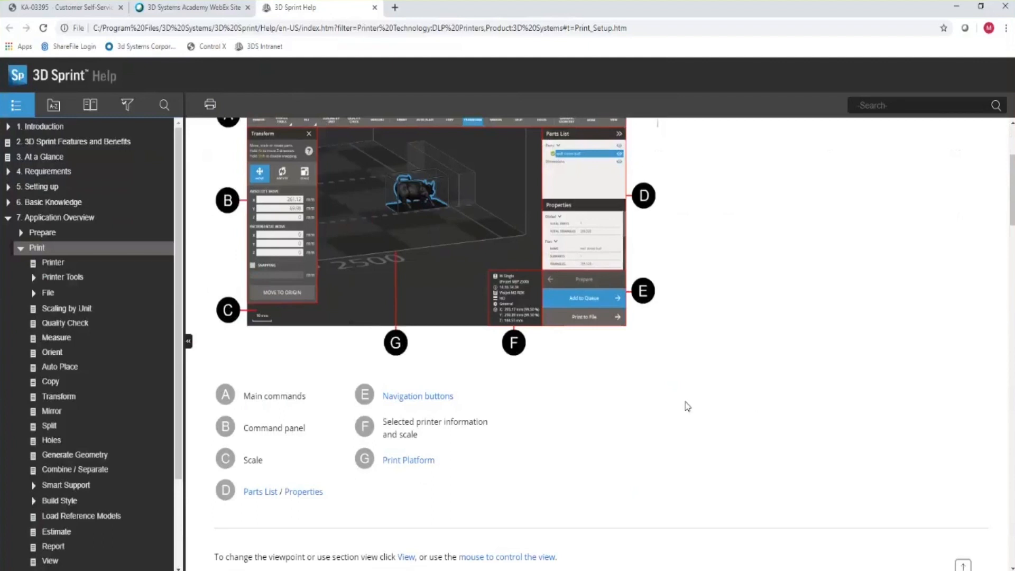
pyautogui.scroll(-7, 685, 399)
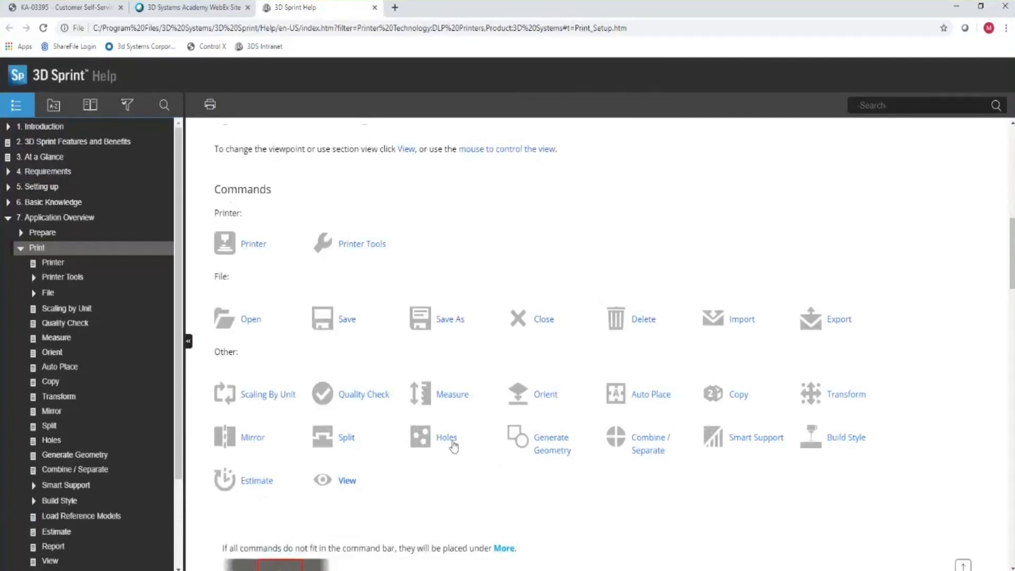
# - Open the Orient help topic and read its auto orientation, set base and optimization sections
pyautogui.click(546, 395)
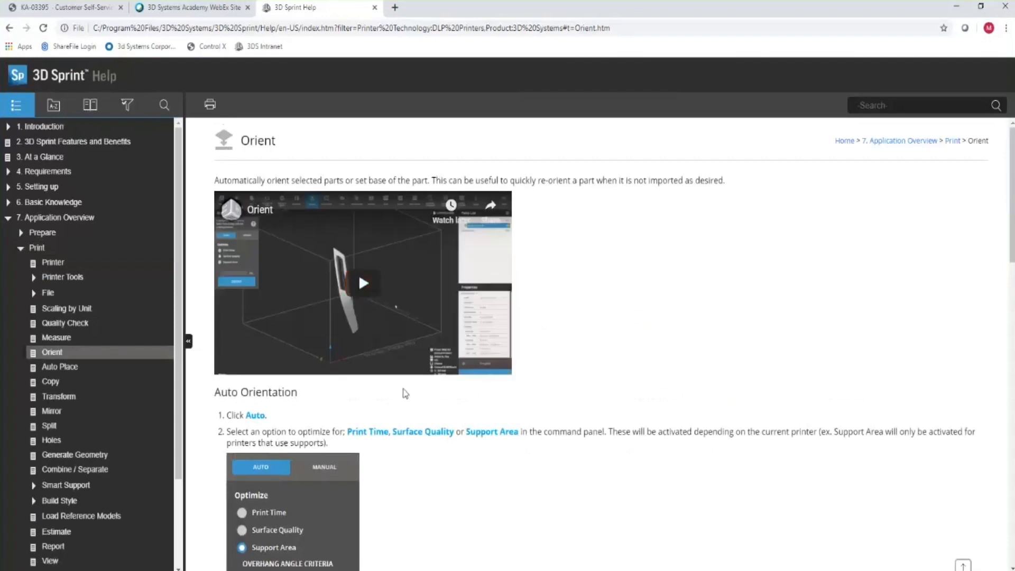
pyautogui.scroll(-4, 446, 436)
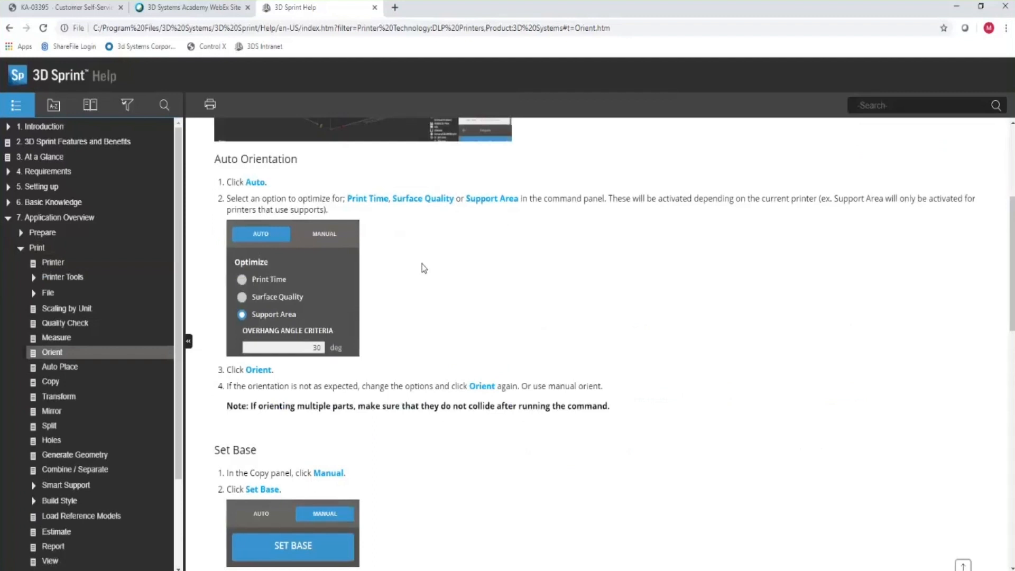
pyautogui.scroll(-4, 442, 411)
pyautogui.scroll(-7, 443, 412)
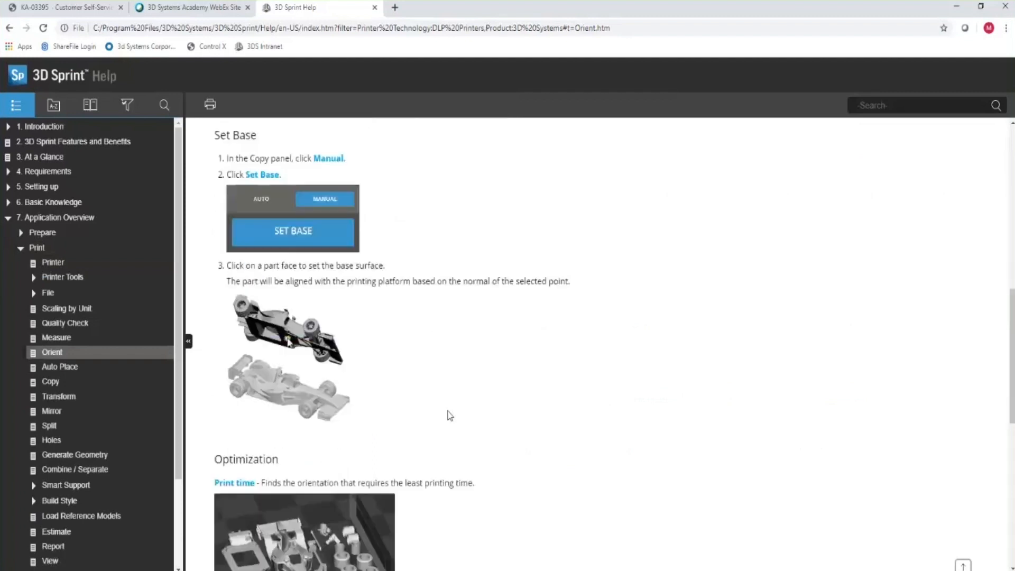
pyautogui.scroll(-2, 481, 420)
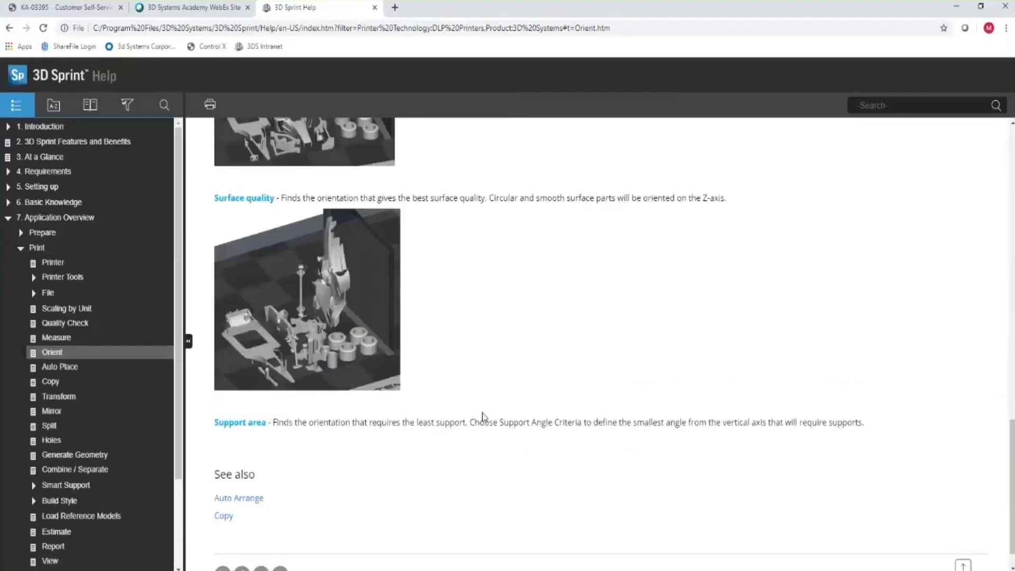
pyautogui.scroll(12, 483, 410)
pyautogui.scroll(7, 487, 410)
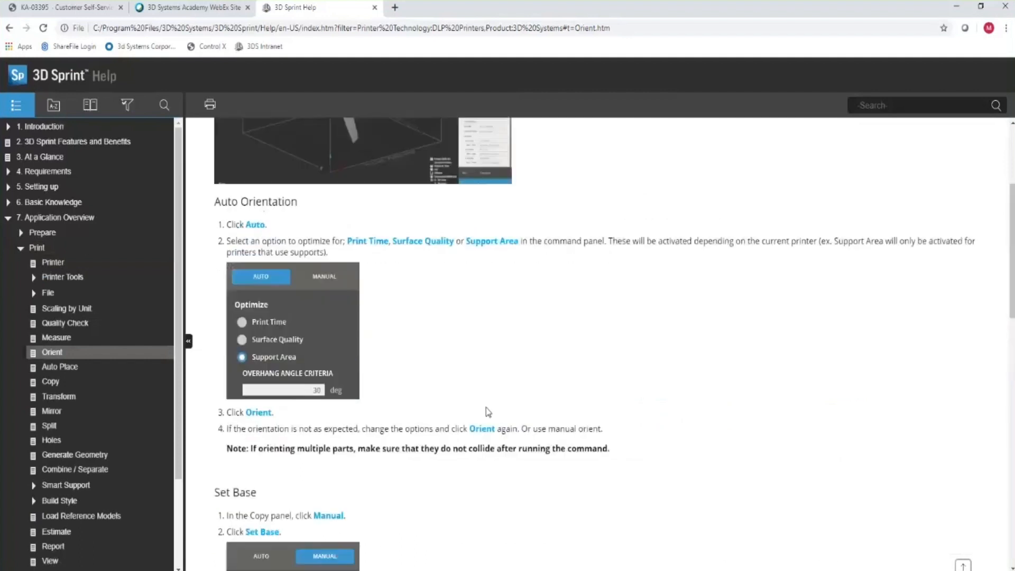
# - Return to the Print help topic, review its commands, part selection and navigation sections, and switch back to 3D Sprint
pyautogui.click(9, 29)
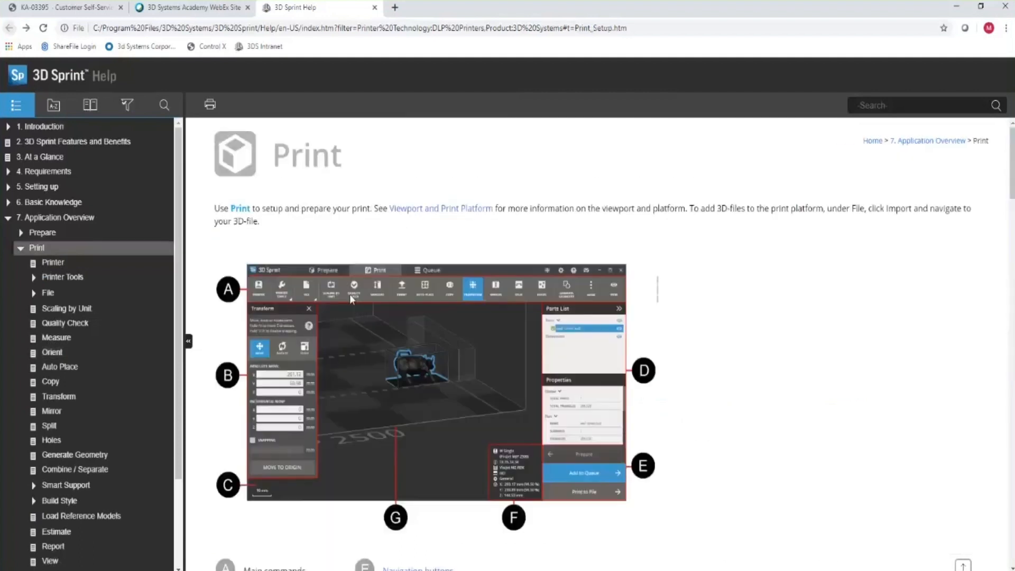
pyautogui.scroll(-10, 696, 351)
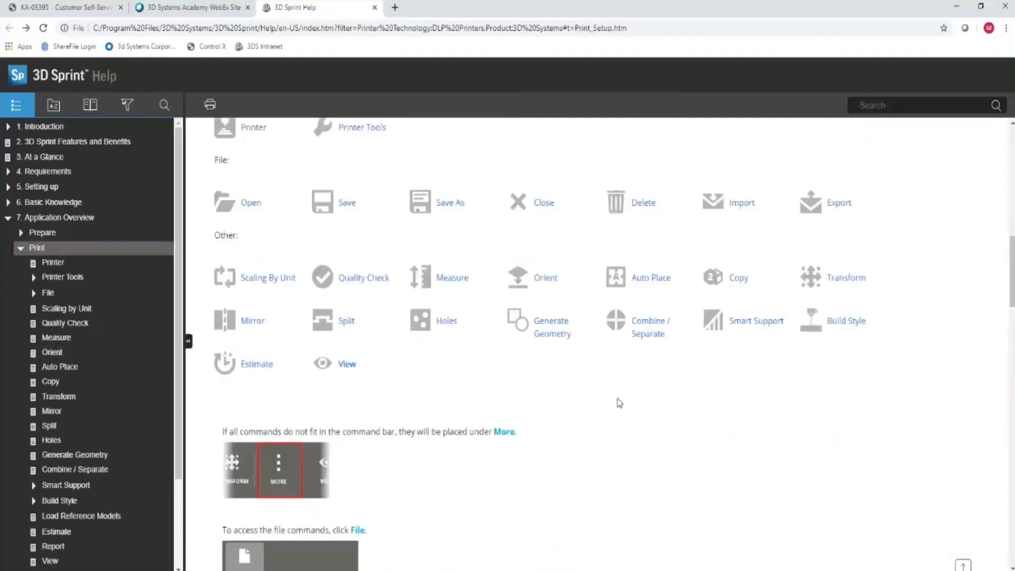
pyautogui.scroll(3, 613, 401)
pyautogui.scroll(-12, 476, 370)
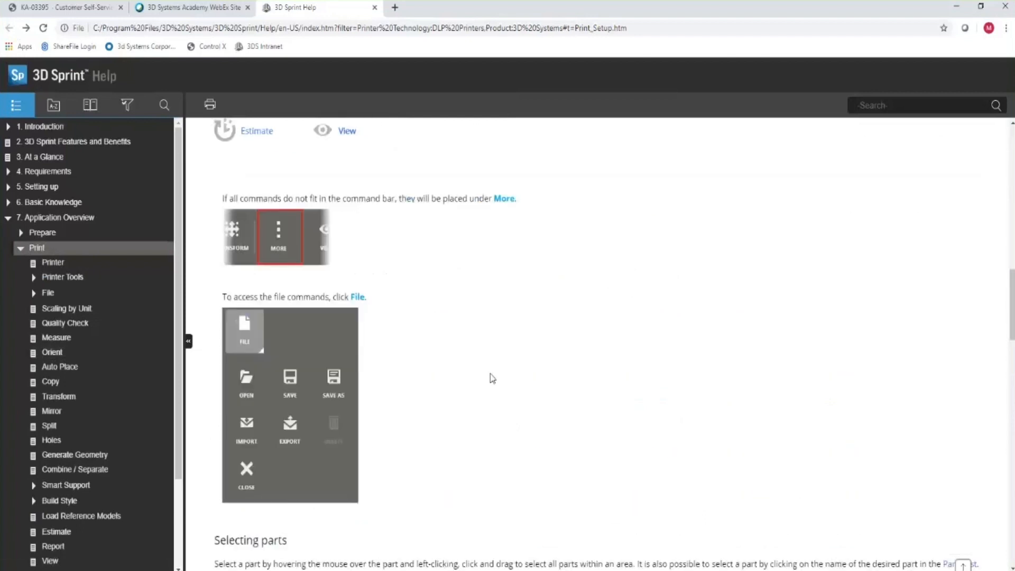
pyautogui.scroll(-10, 501, 387)
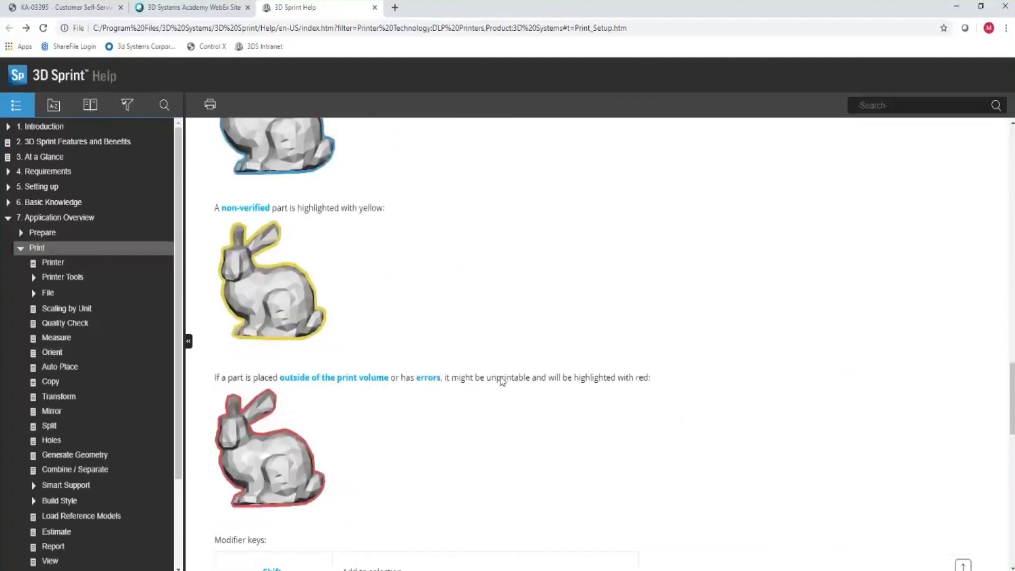
pyautogui.scroll(-3, 503, 380)
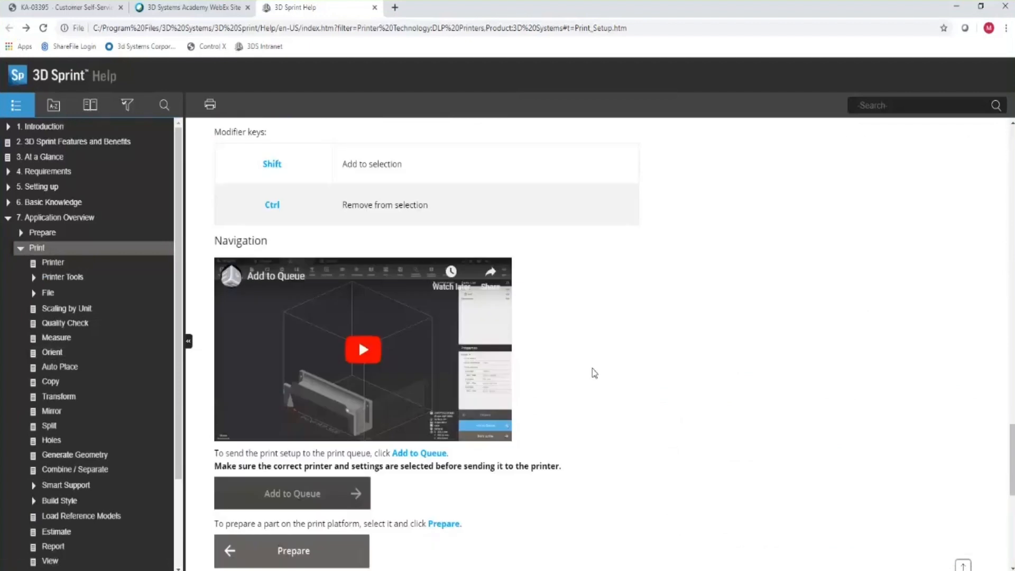
pyautogui.scroll(-8, 655, 386)
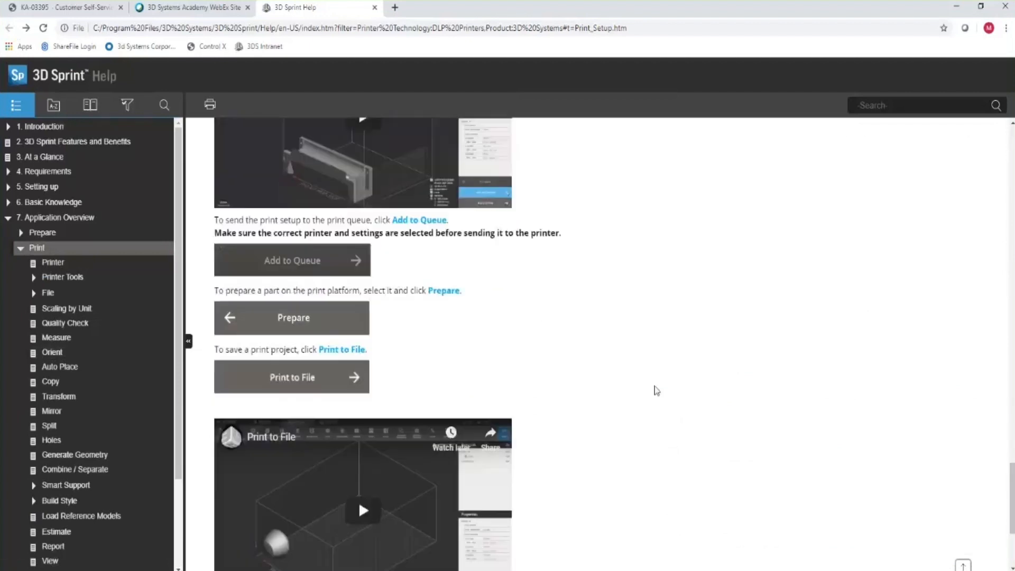
pyautogui.scroll(20, 657, 377)
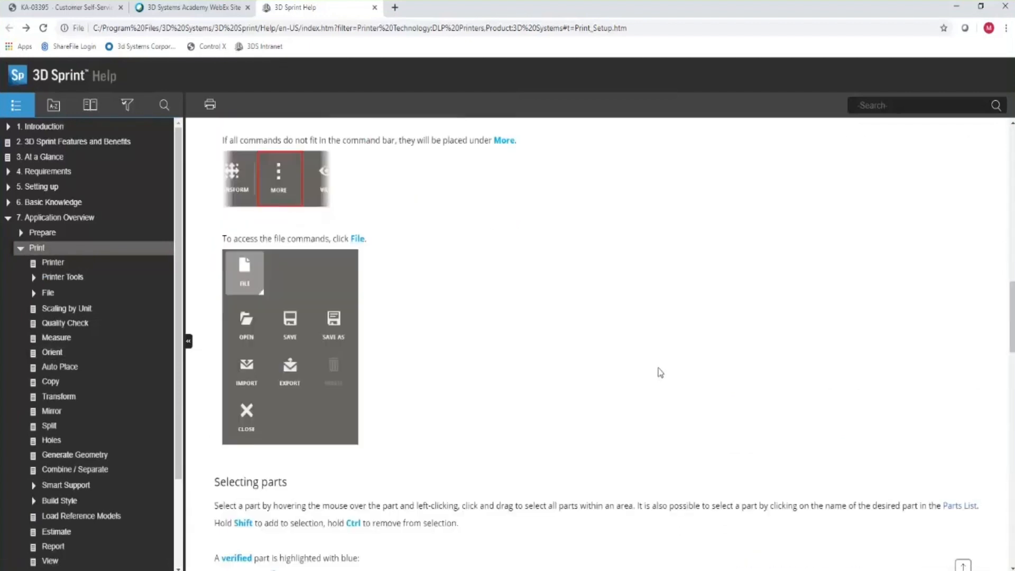
pyautogui.click(956, 6)
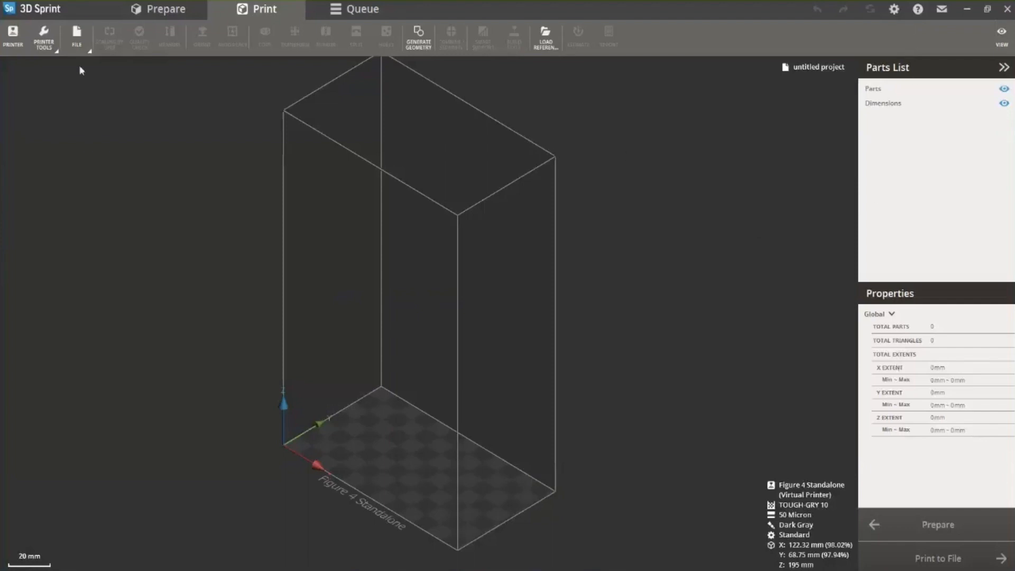
# - Import LG_Nonflat_cover_fov.stl from the Training folder onto the print platform
pyautogui.click(79, 49)
pyautogui.click(78, 106)
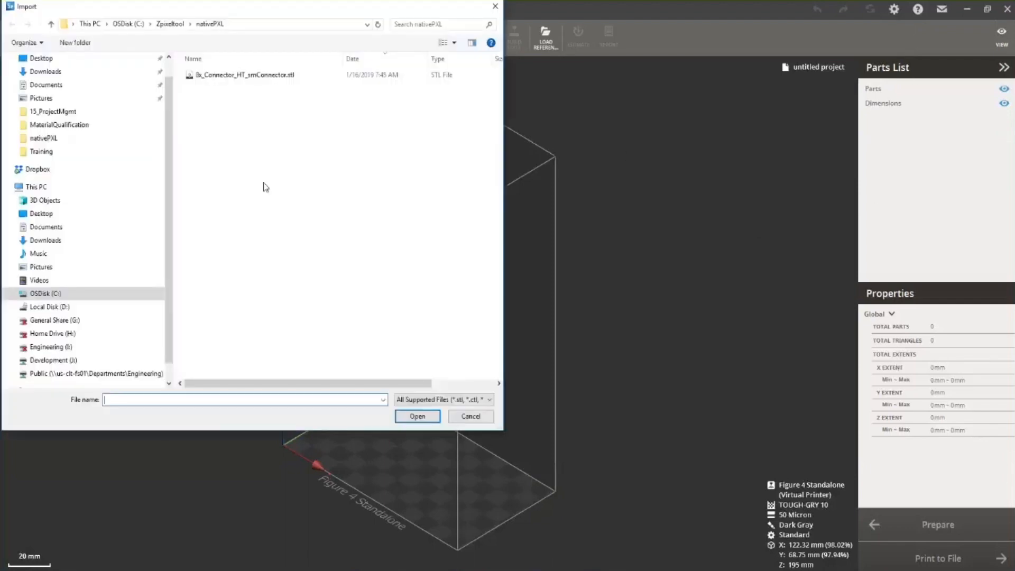
pyautogui.click(69, 152)
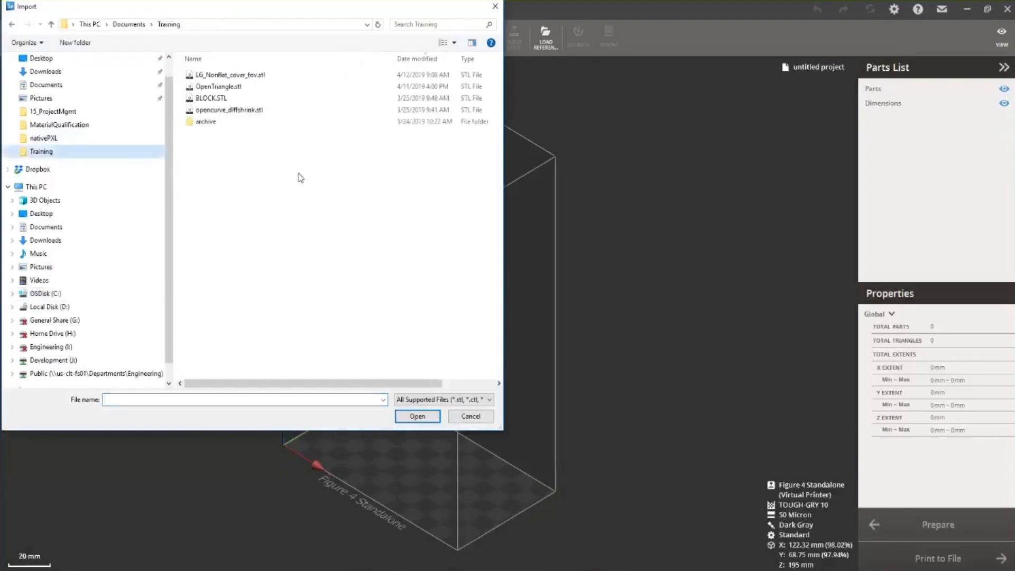
pyautogui.doubleClick(230, 75)
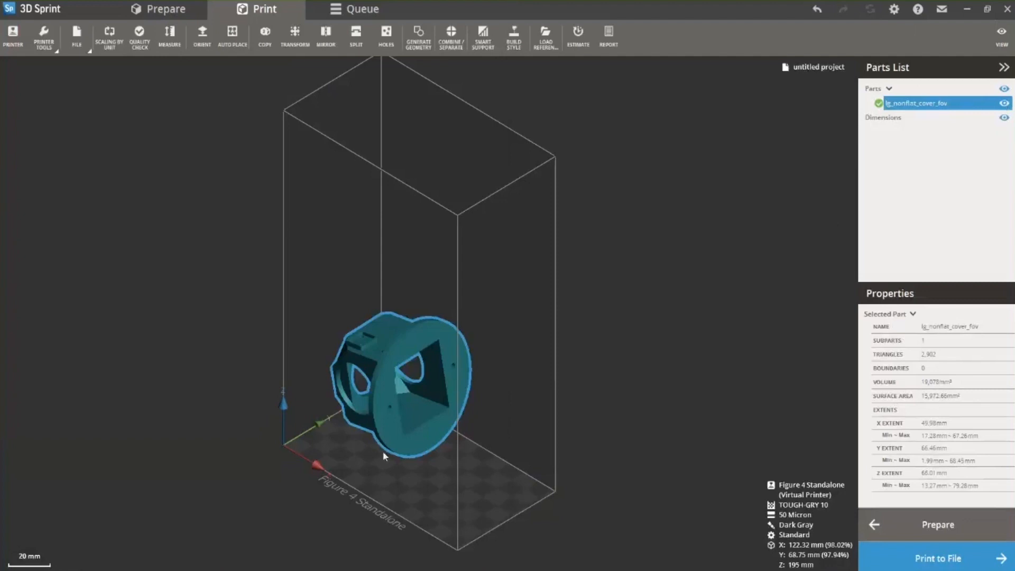
# - Inspect the imported cover's position in the build volume from the front and at an angle, checking its extents
pyautogui.moveTo(491, 325); pyautogui.dragTo(522, 319, button='right')
pyautogui.moveTo(878, 104)
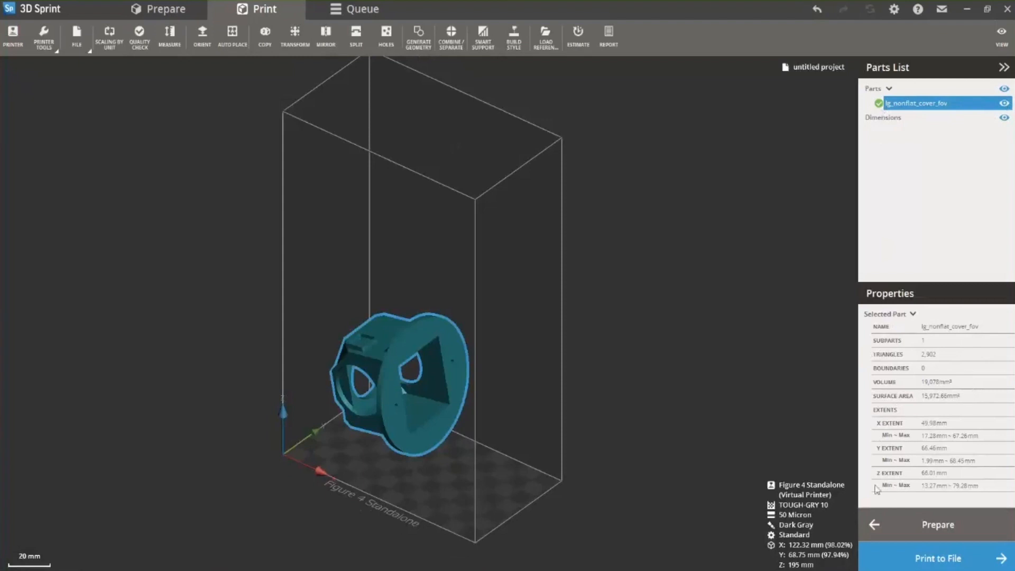
pyautogui.moveTo(411, 487); pyautogui.dragTo(576, 383, button='right')
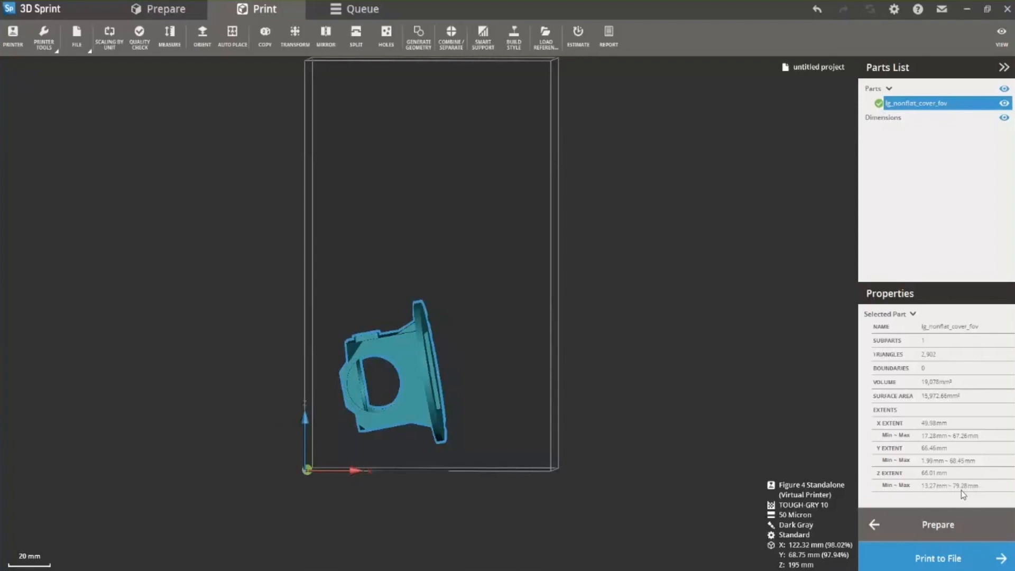
pyautogui.moveTo(460, 308); pyautogui.dragTo(391, 373, button='right')
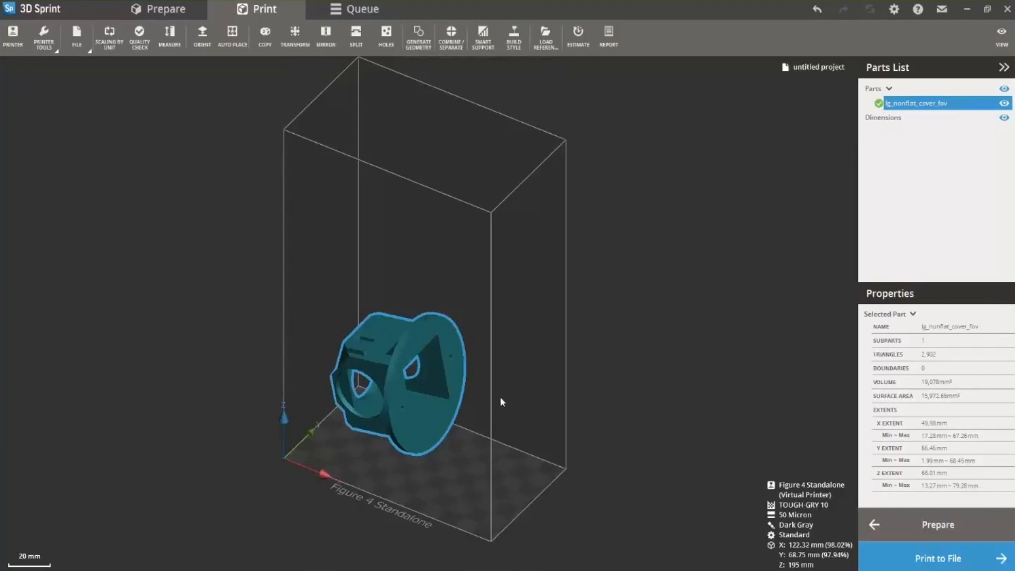
# - View the cover in the Prepare workspace with its editing tools, and add it back to the Print workspace
pyautogui.click(919, 526)
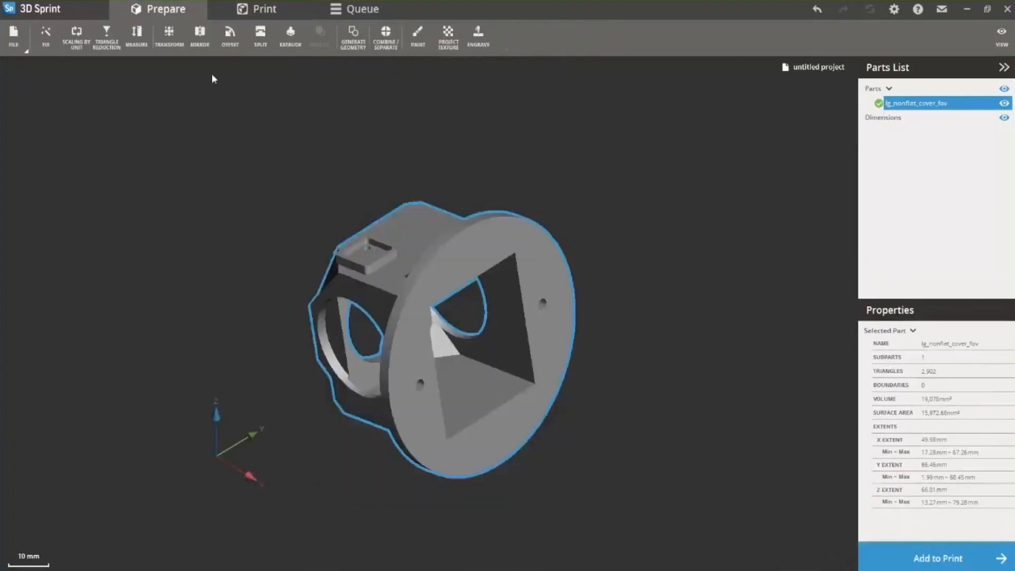
pyautogui.click(911, 561)
pyautogui.scroll(-3, 340, 236)
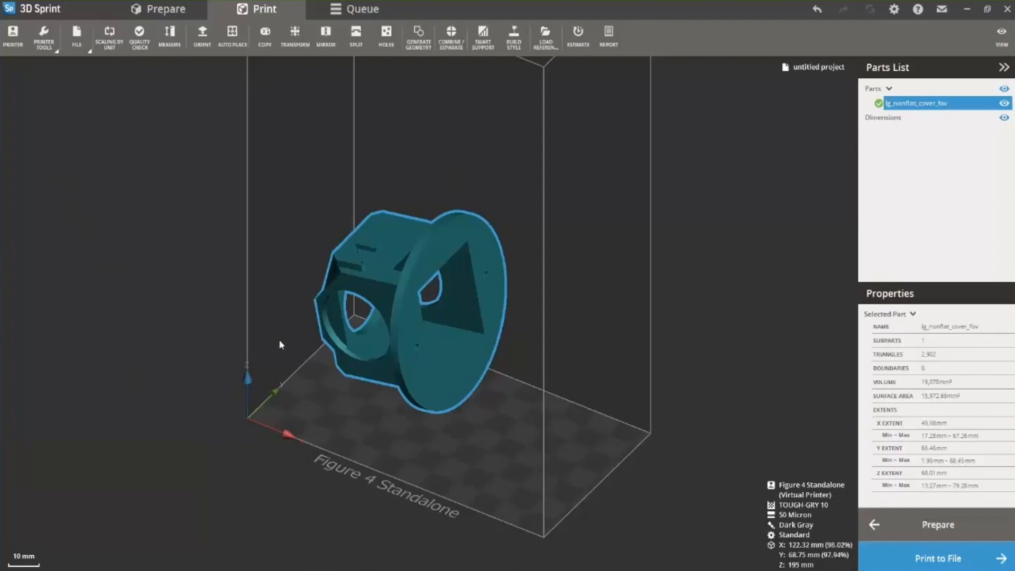
# - Open the printer setup and its Printer help topic, review adding and setting a current printer, and return to 3D Sprint
pyautogui.click(12, 34)
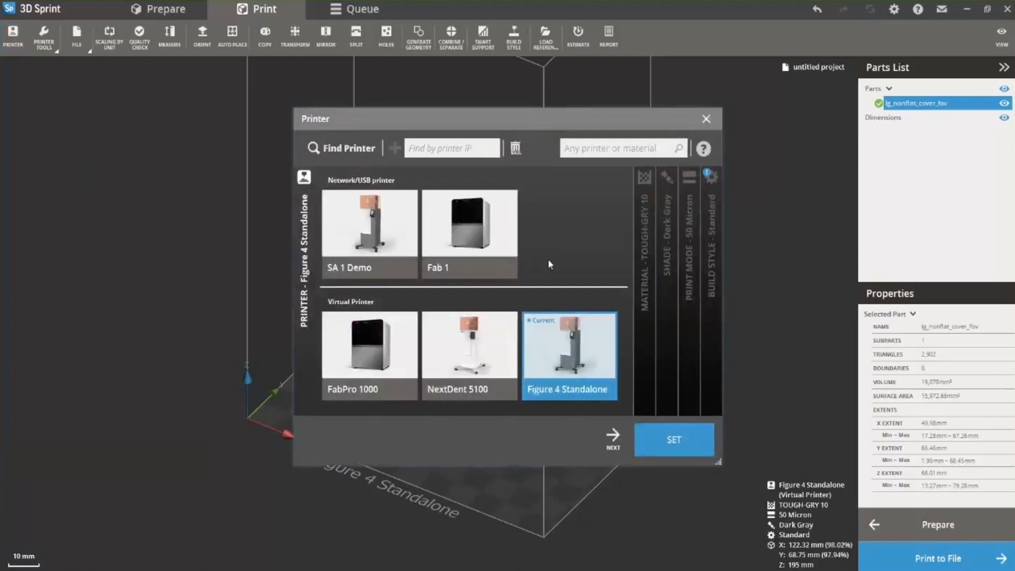
pyautogui.click(703, 149)
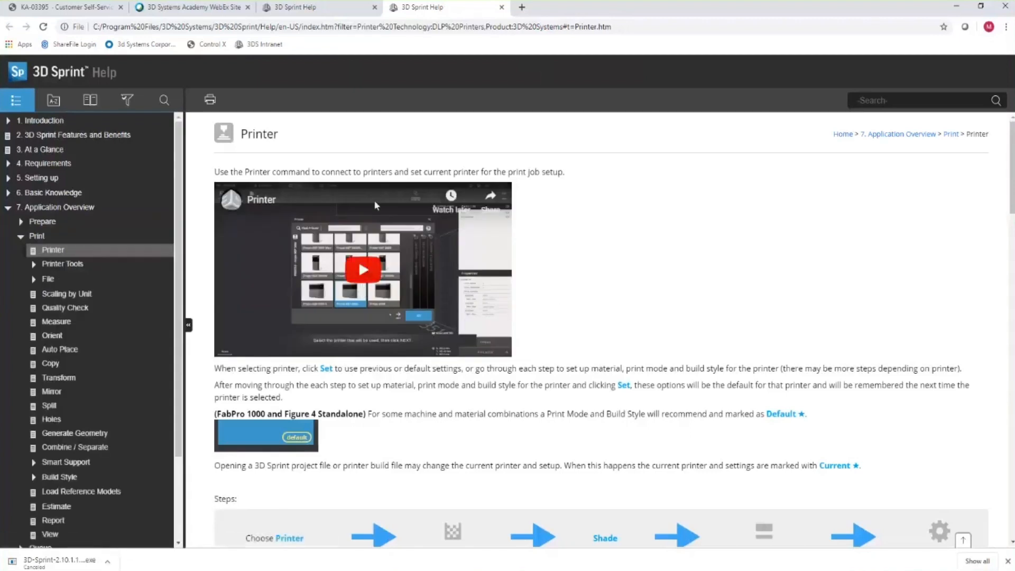
pyautogui.scroll(-6, 613, 301)
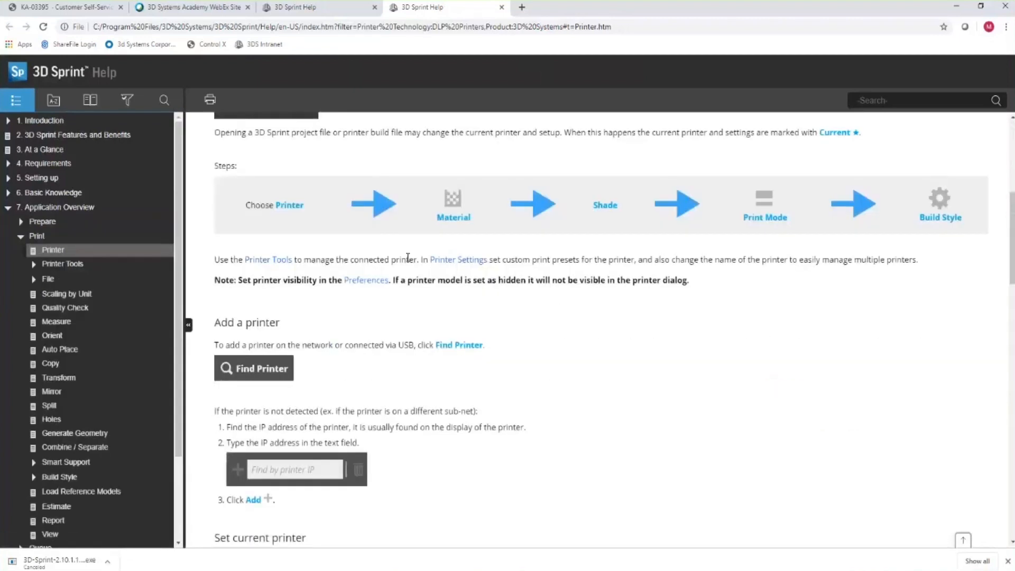
pyautogui.scroll(-2, 603, 319)
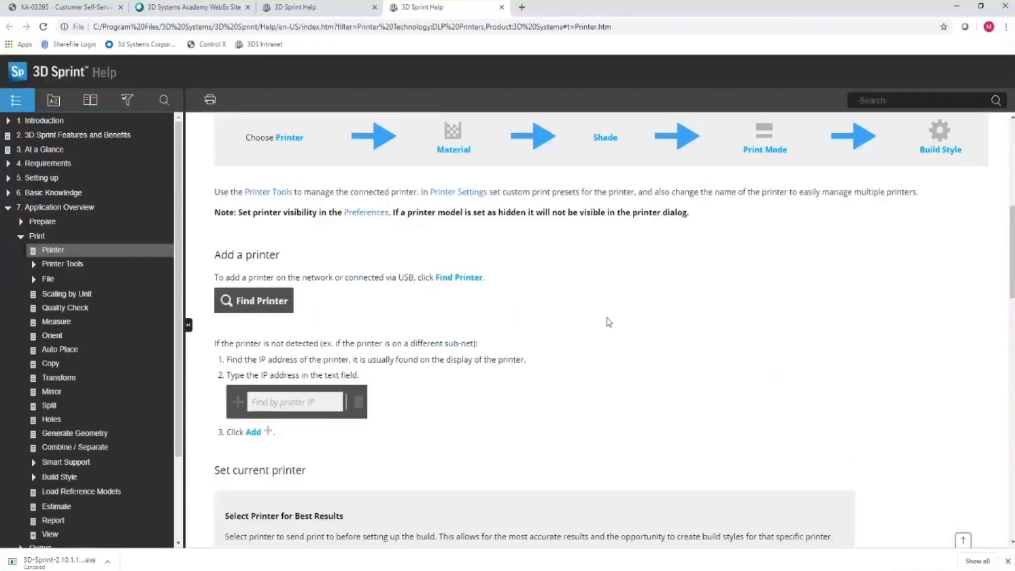
pyautogui.scroll(-7, 606, 317)
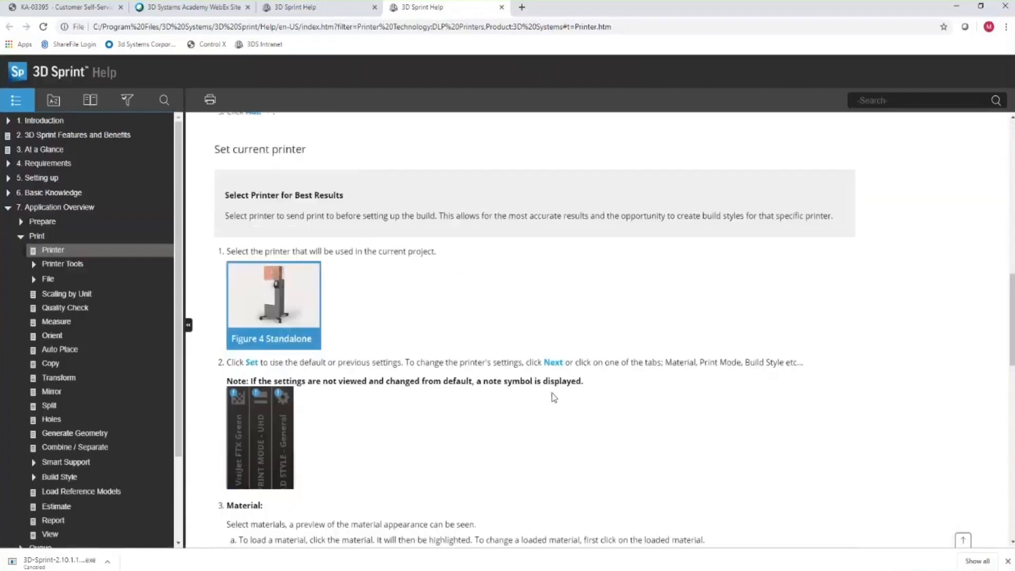
pyautogui.scroll(-6, 556, 392)
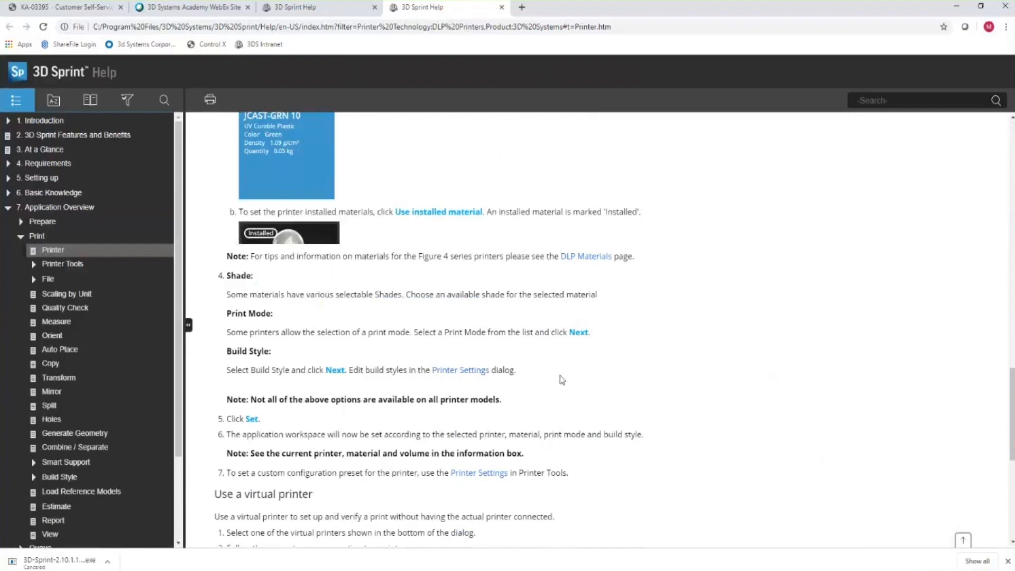
pyautogui.scroll(13, 560, 378)
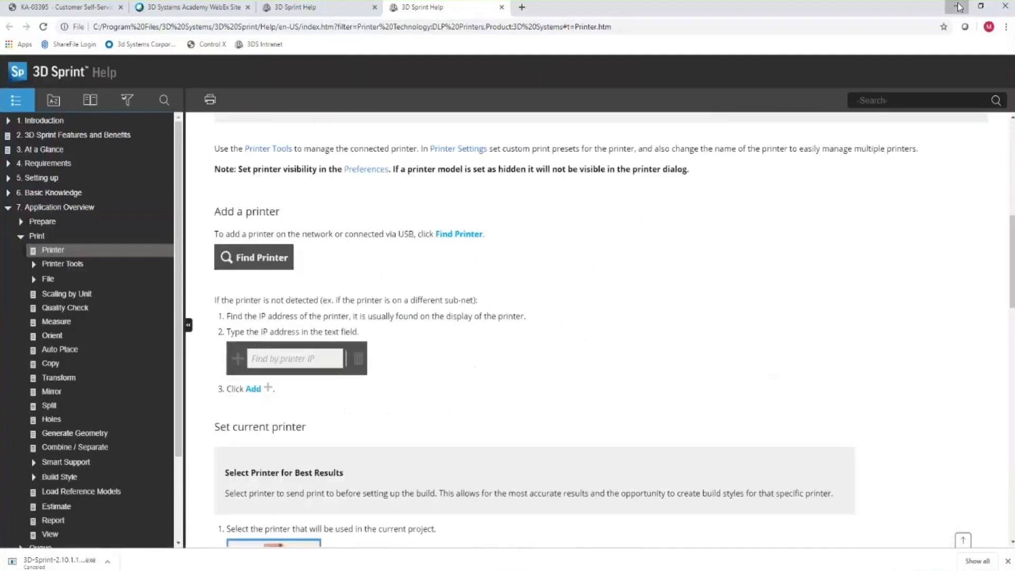
pyautogui.click(959, 6)
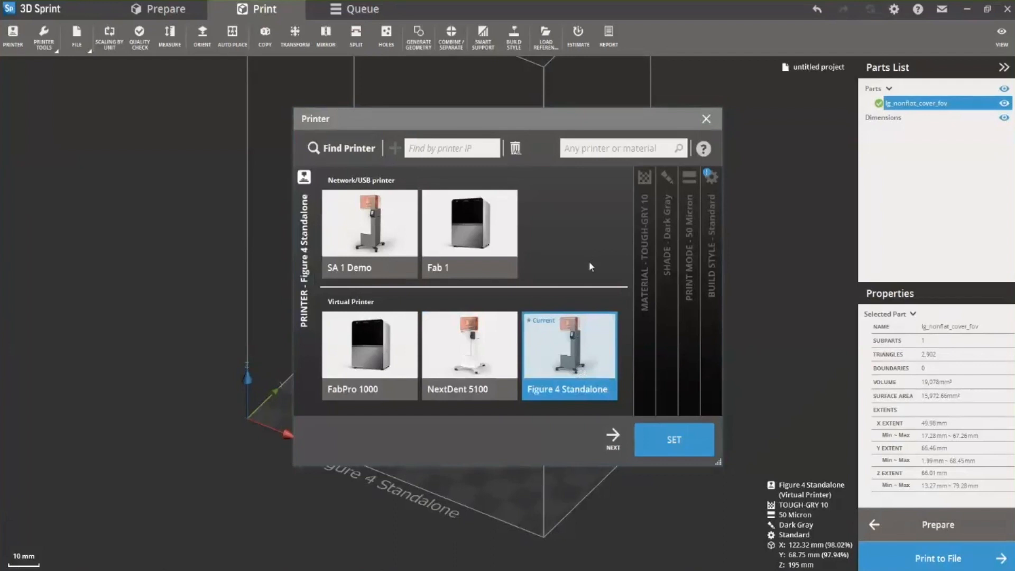
# - View the Best Practices page for the virtual Figure 4 Standalone printer and return to the printer setup
pyautogui.moveTo(572, 335)
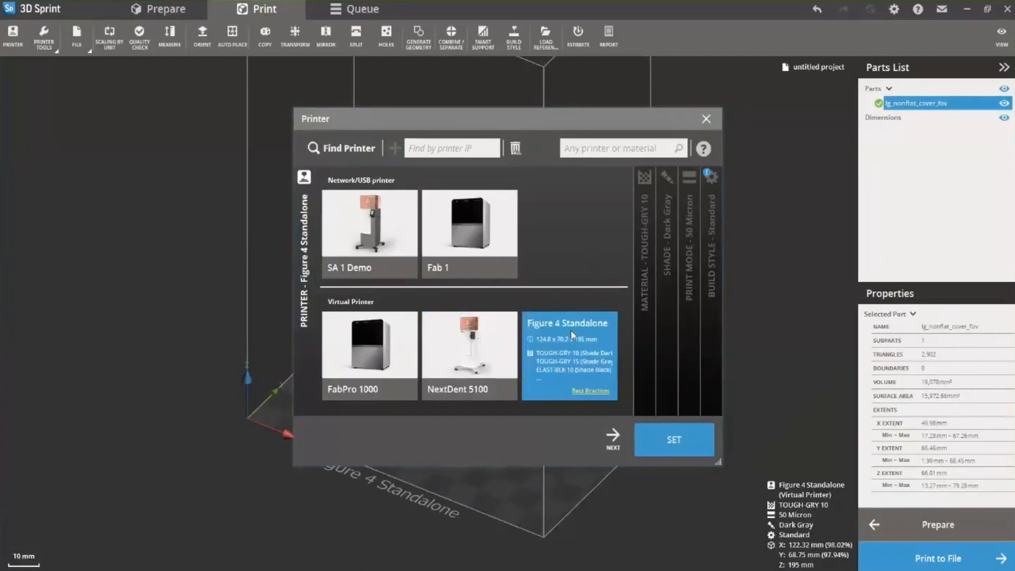
pyautogui.click(589, 395)
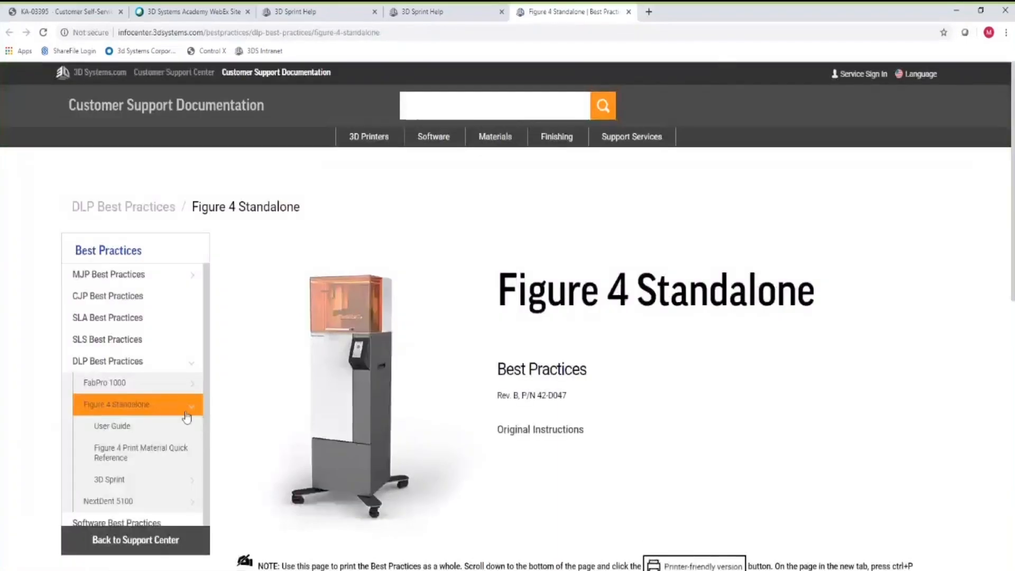
pyautogui.scroll(-1, 259, 444)
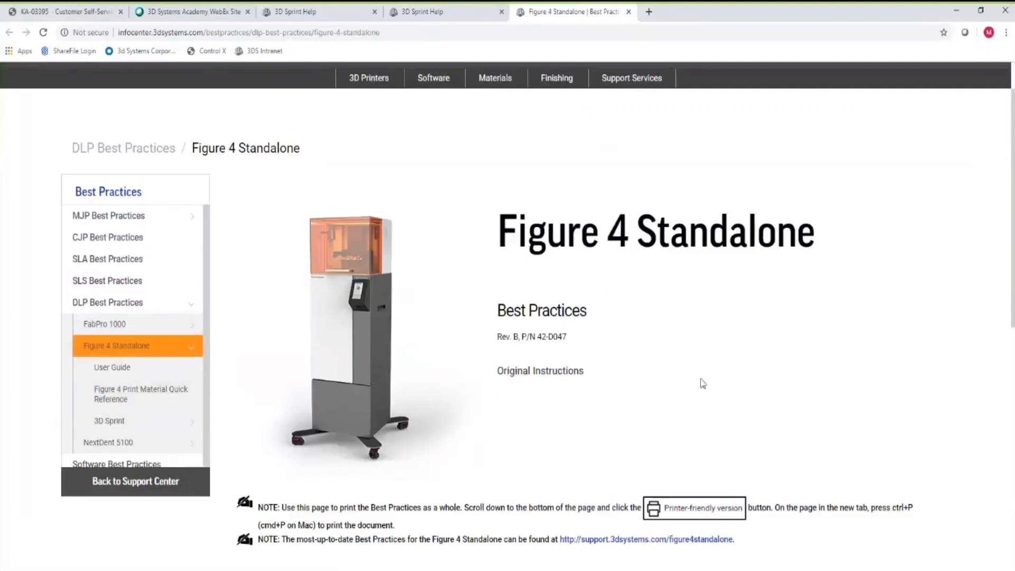
pyautogui.click(958, 13)
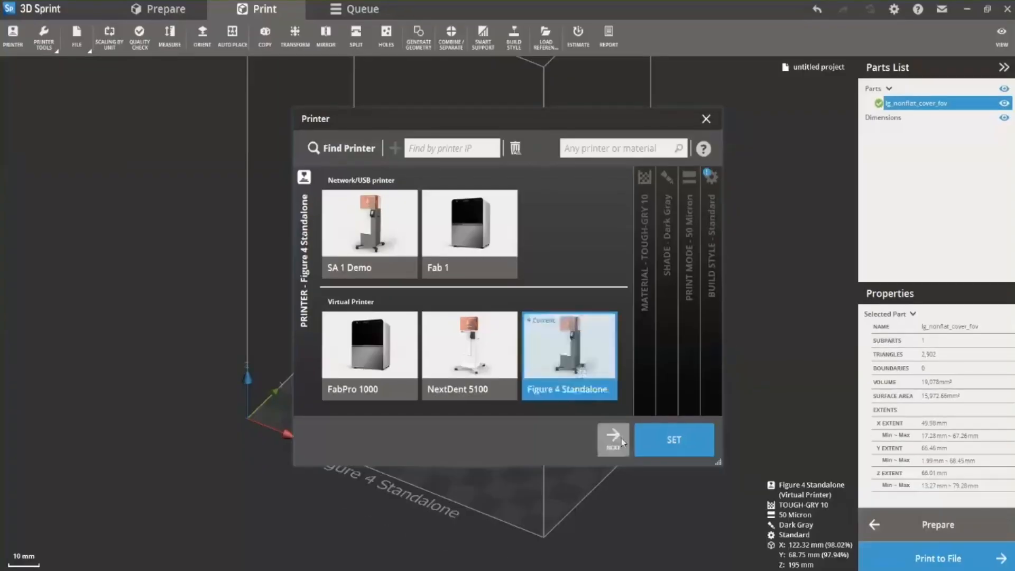
# - Open the ELAST-BLK 10 best practices from the material choices, review the Print Material Quick Reference chart, and try its full material best practices link
pyautogui.click(644, 362)
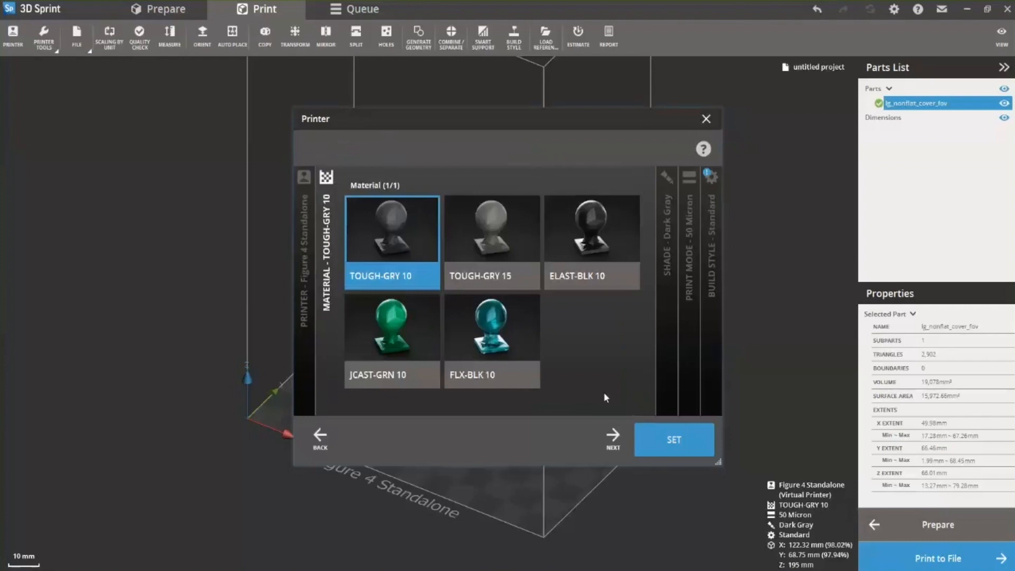
pyautogui.moveTo(407, 345)
pyautogui.moveTo(593, 277)
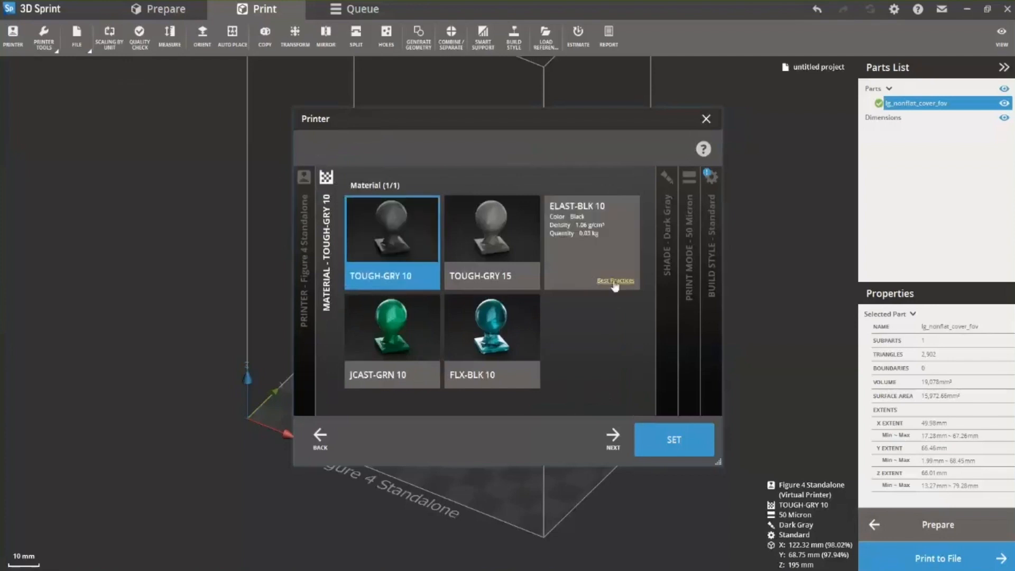
pyautogui.click(616, 281)
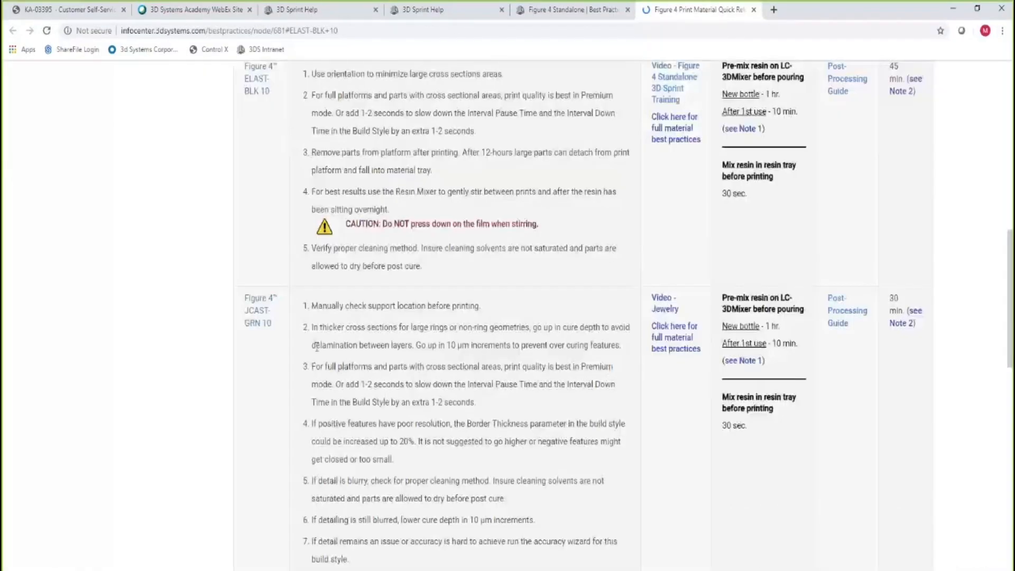
pyautogui.scroll(2, 200, 268)
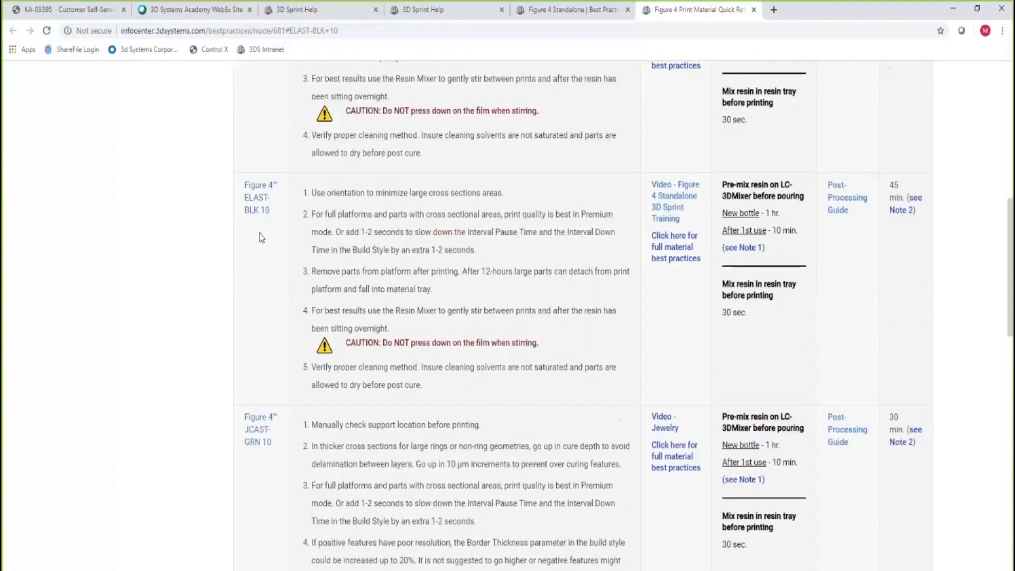
pyautogui.scroll(10, 262, 333)
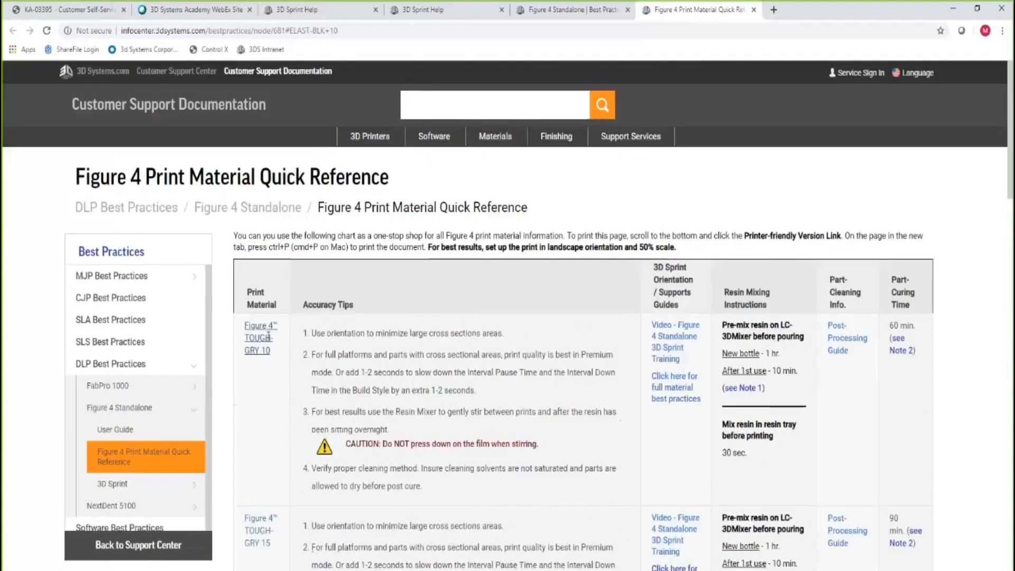
pyautogui.scroll(-6, 270, 337)
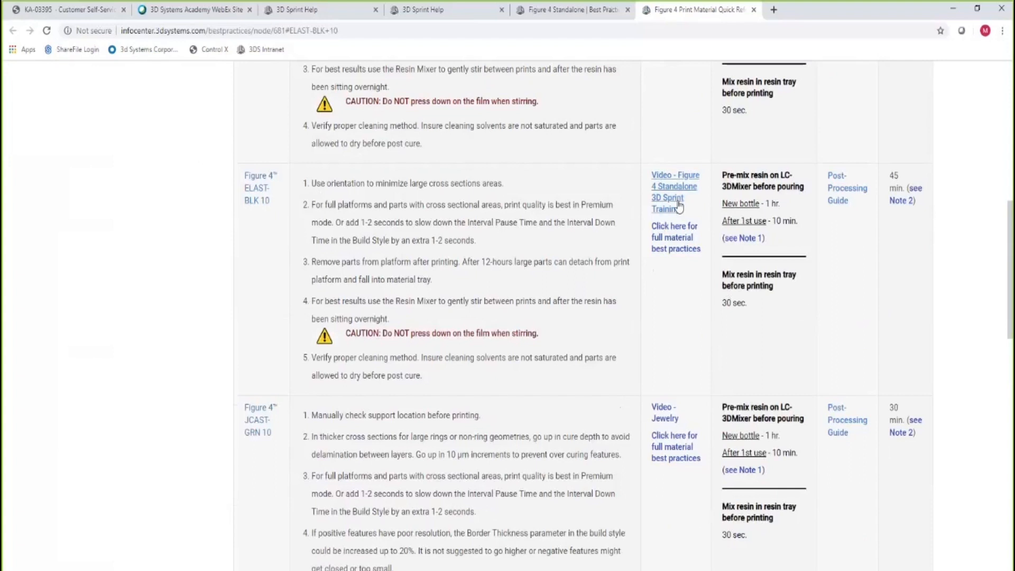
pyautogui.click(671, 239)
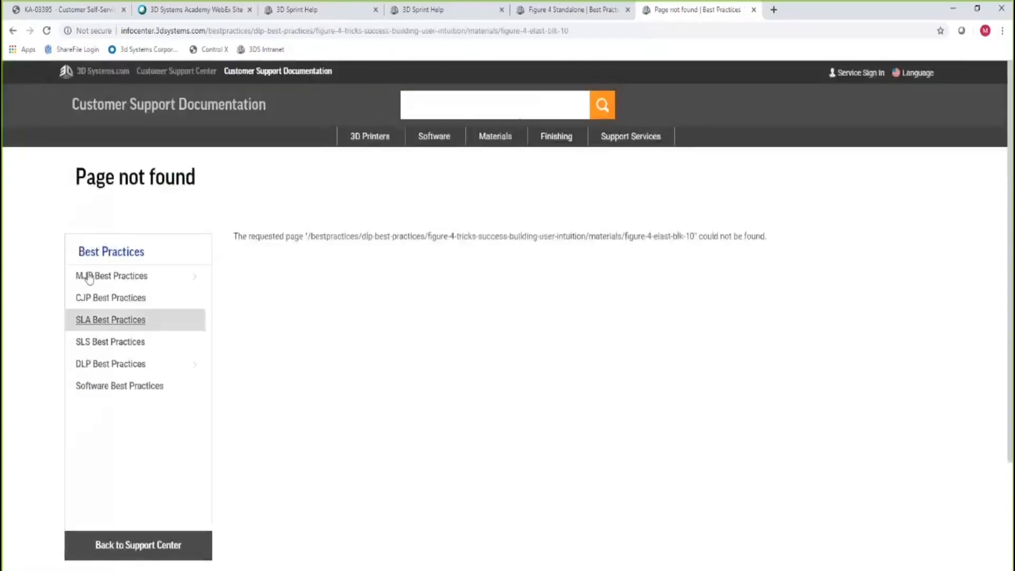
pyautogui.click(13, 30)
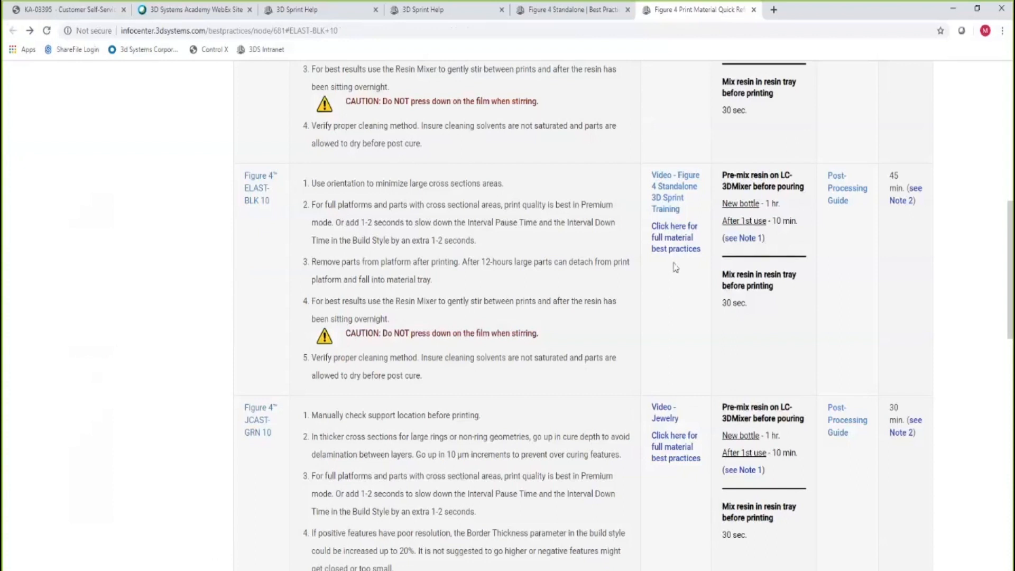
# - Open the full Figure 4 TOUGH-GRY 10 best practices, review its orientation and cross-section tips, and return to the material chart
pyautogui.click(676, 220)
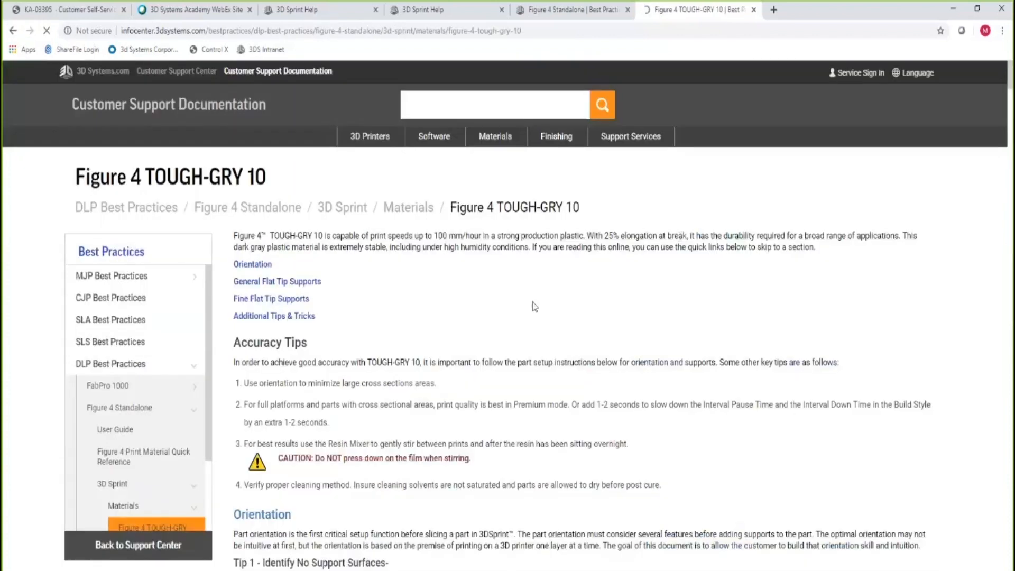
pyautogui.scroll(-5, 457, 292)
pyautogui.scroll(-5, 458, 292)
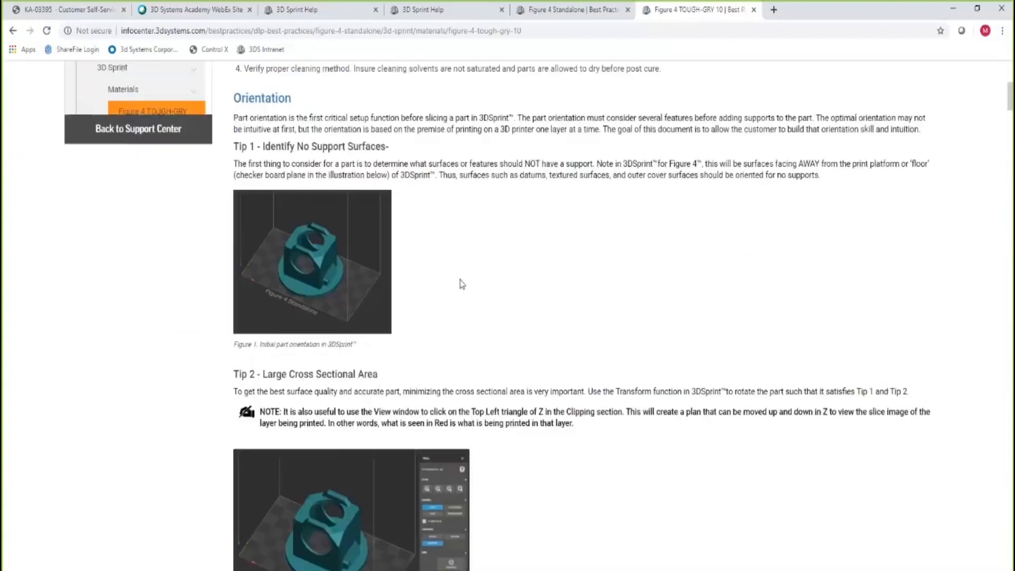
pyautogui.scroll(-5, 529, 346)
pyautogui.scroll(-5, 536, 346)
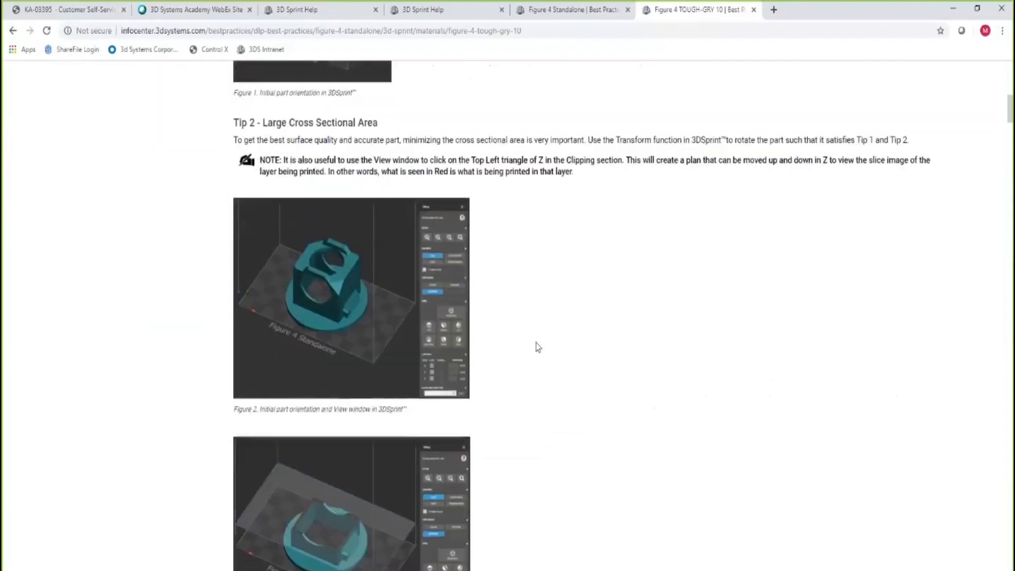
pyautogui.scroll(2, 548, 340)
pyautogui.scroll(10, 550, 339)
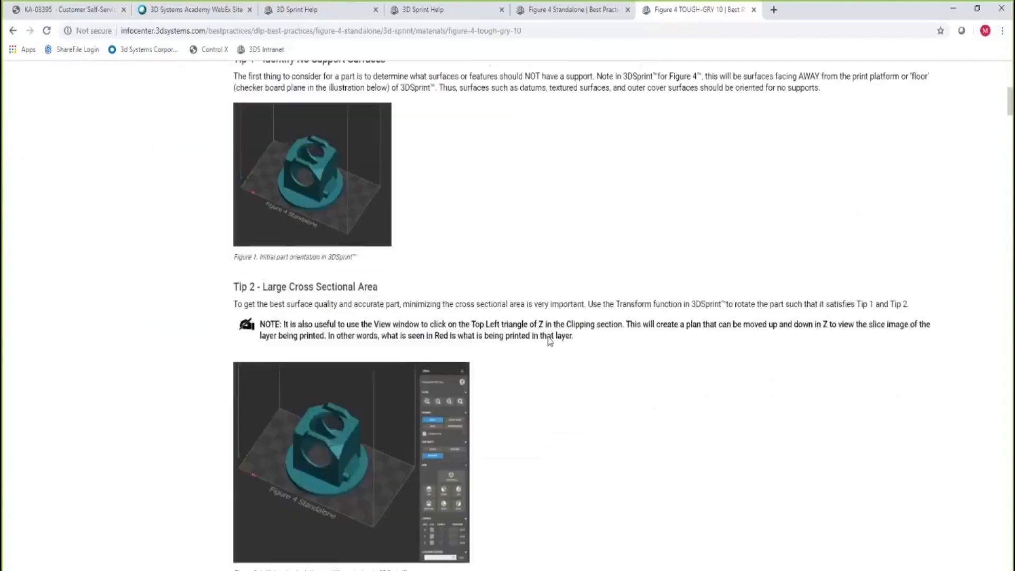
pyautogui.click(11, 30)
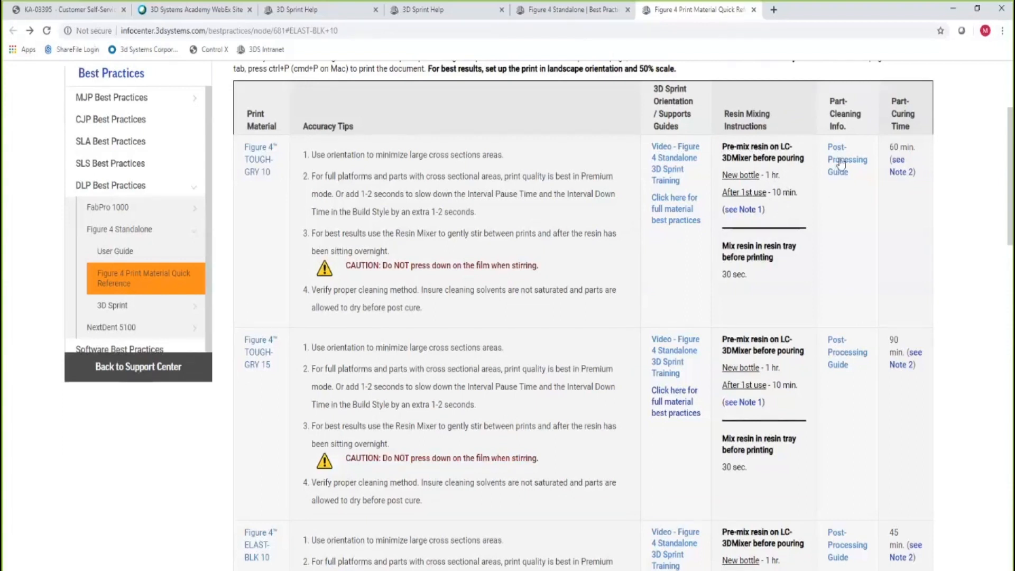
# - Review the Post-Processing Guide for TOUGH-GRY 10 down to its list of cleaning and curing topics, and return to the printer setup
pyautogui.click(843, 178)
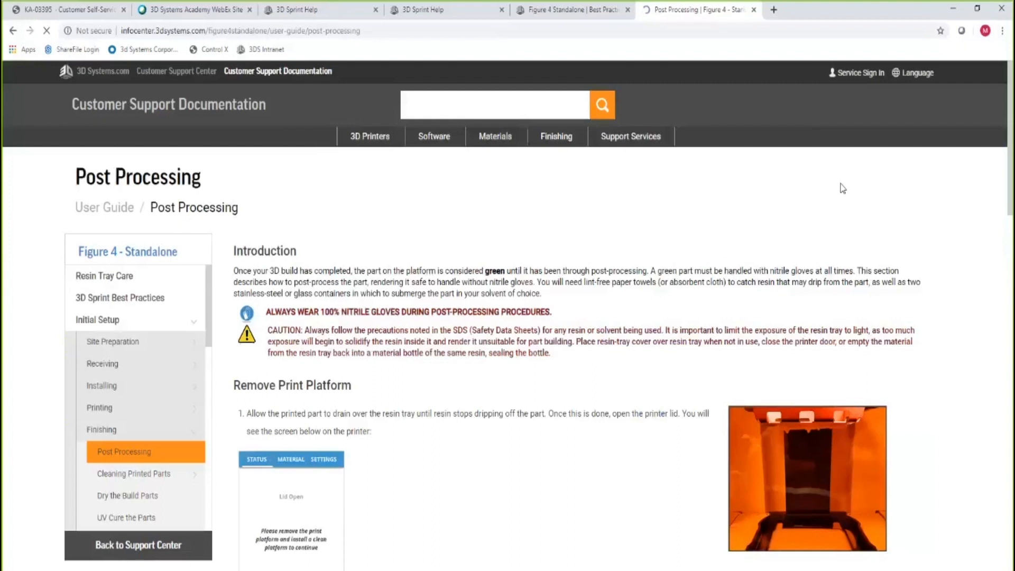
pyautogui.scroll(-5, 522, 249)
pyautogui.scroll(-15, 502, 321)
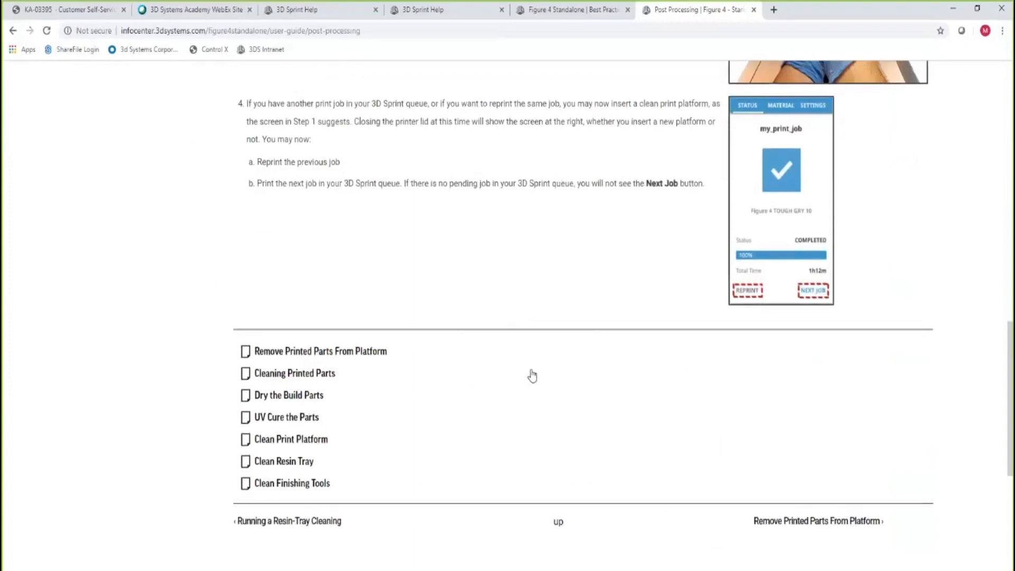
pyautogui.scroll(8, 530, 378)
pyautogui.scroll(8, 532, 374)
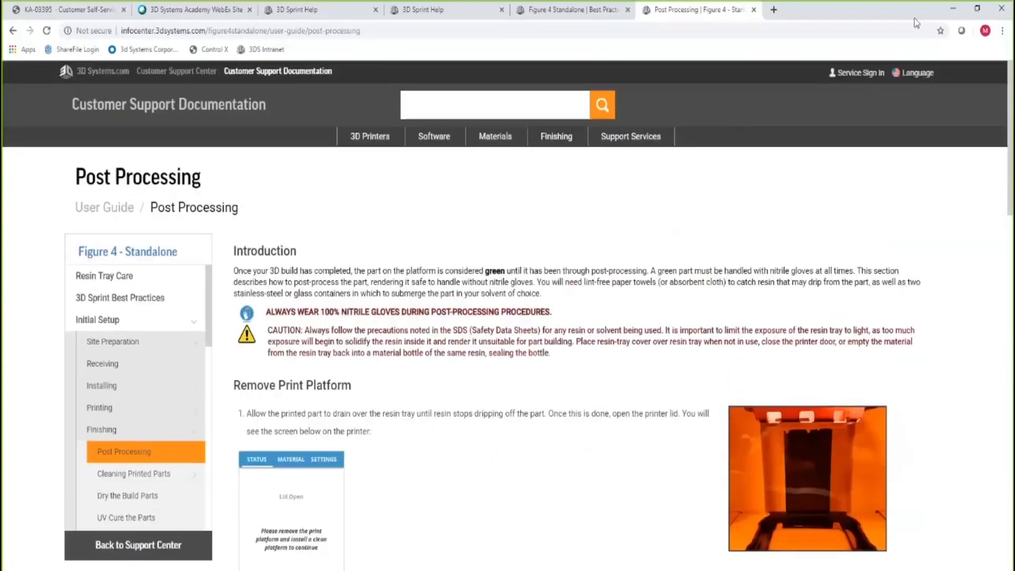
pyautogui.click(13, 30)
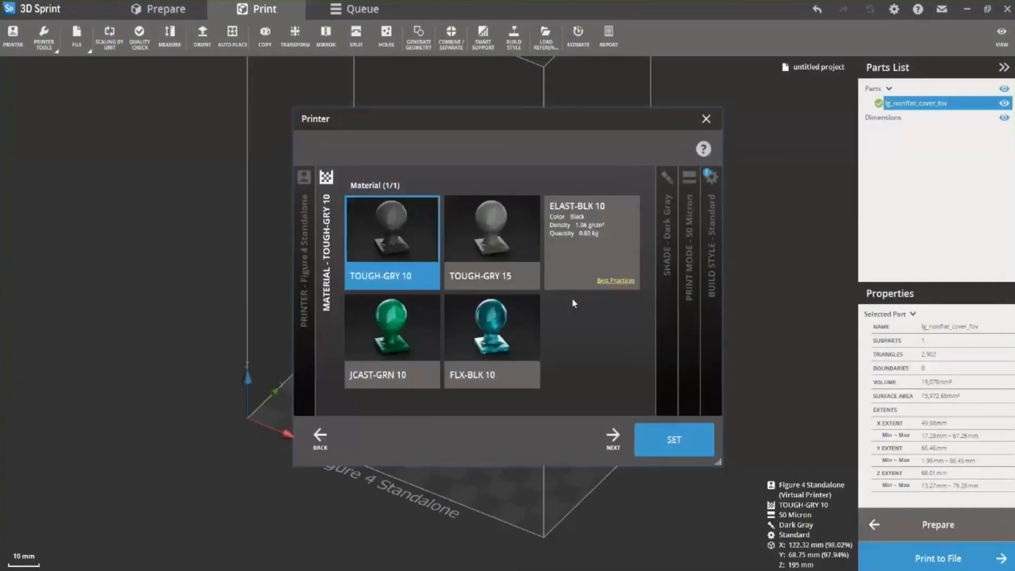
# - Review the shade and print mode options for TOUGH-GRY 10, and switch the material to FLX-BLK 10 to compare its print modes
pyautogui.click(673, 358)
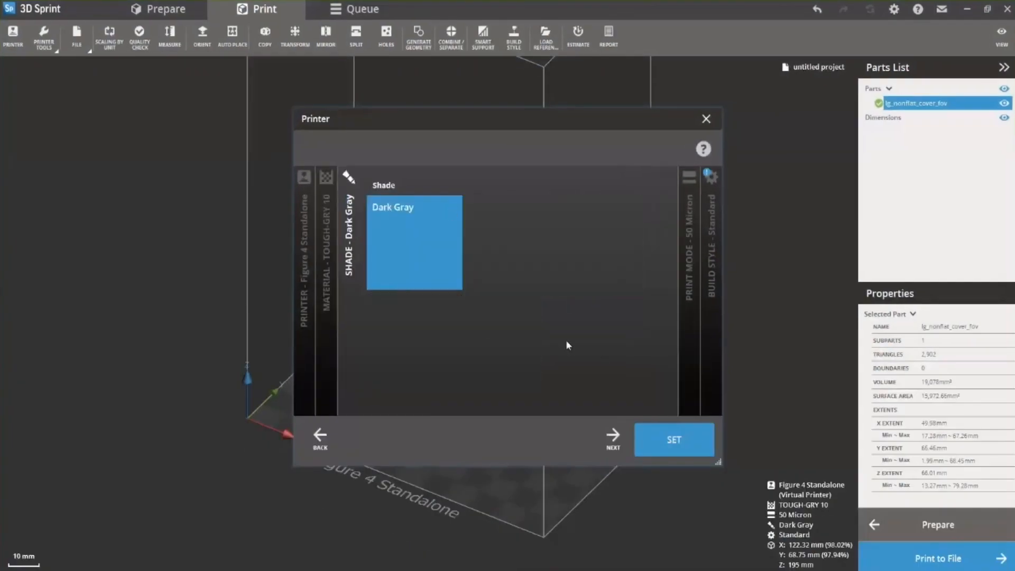
pyautogui.click(688, 349)
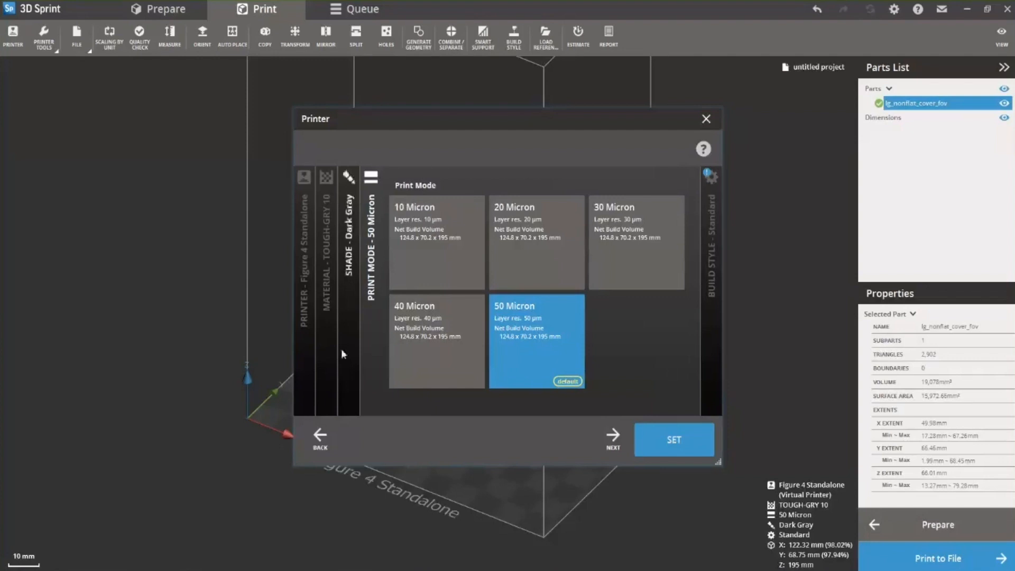
pyautogui.click(328, 357)
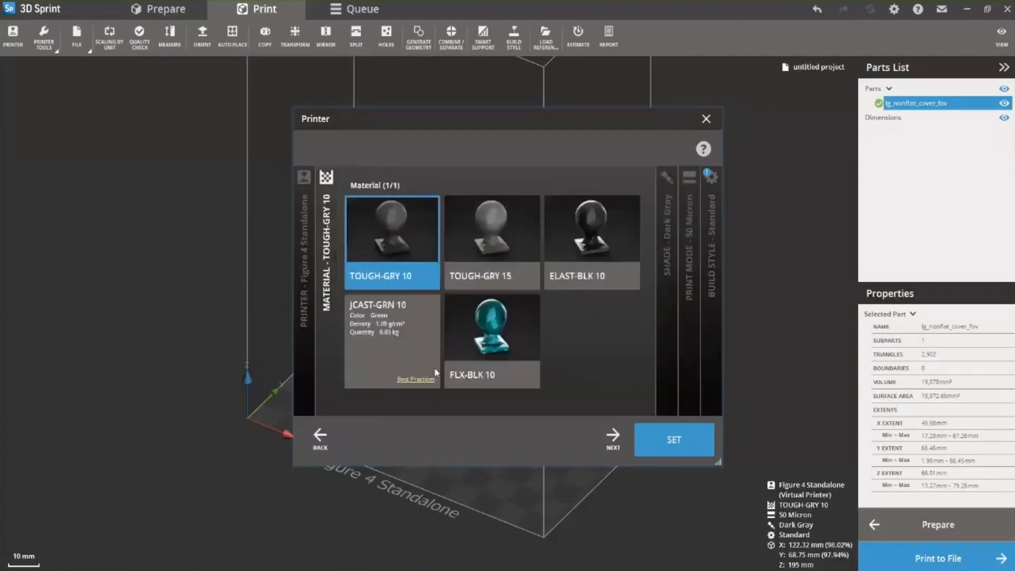
pyautogui.click(484, 344)
pyautogui.click(683, 365)
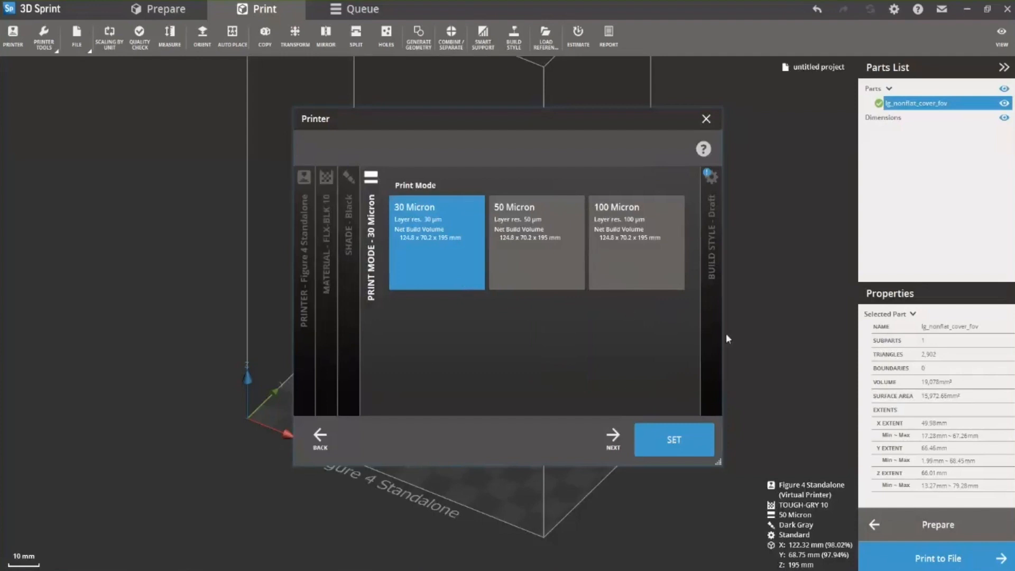
# - Select TOUGH-GRY 10 as the material again and show its build style options
pyautogui.click(327, 339)
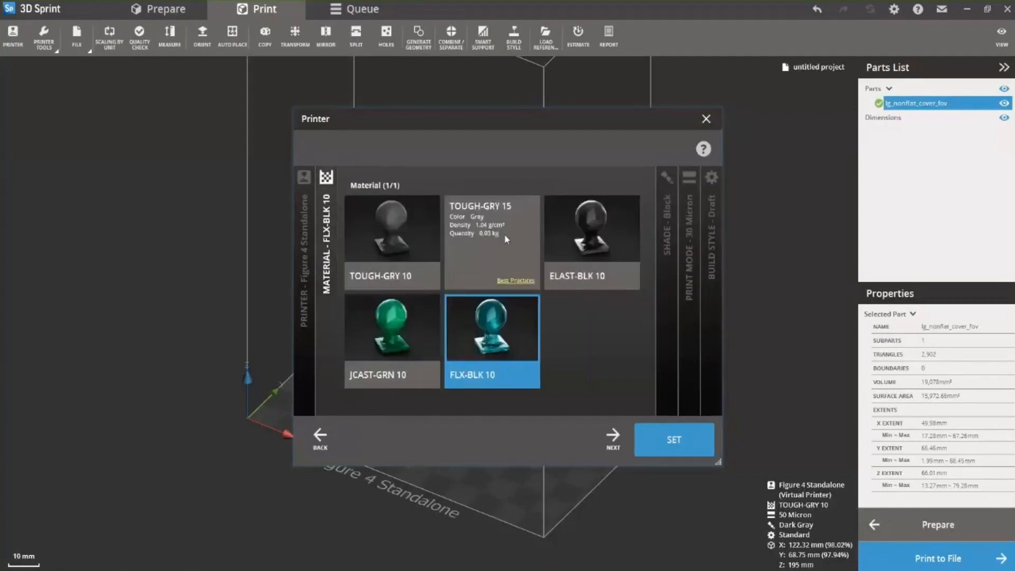
pyautogui.click(405, 241)
pyautogui.click(712, 365)
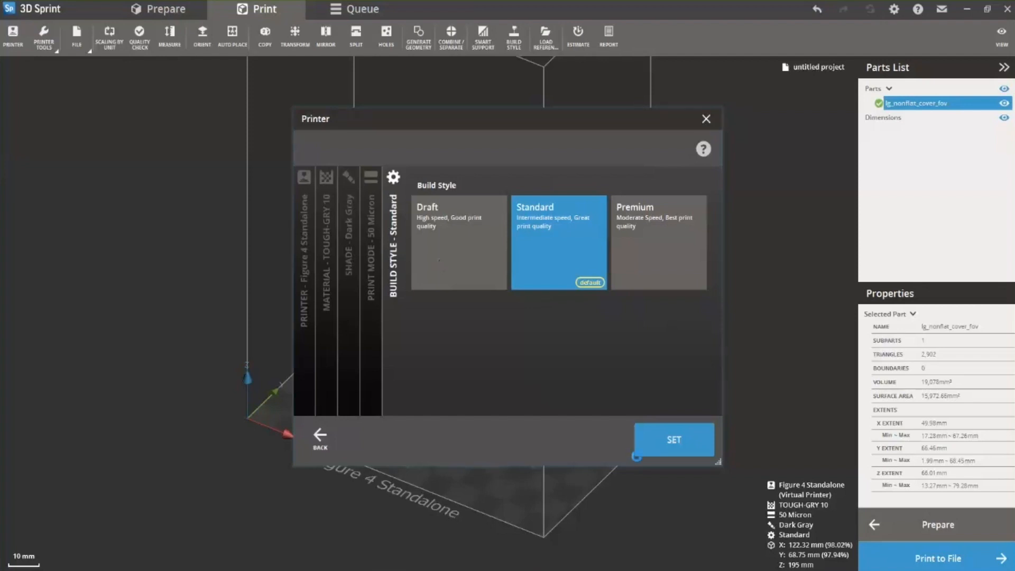
# - Close the current project without saving the changes
pyautogui.click(171, 167)
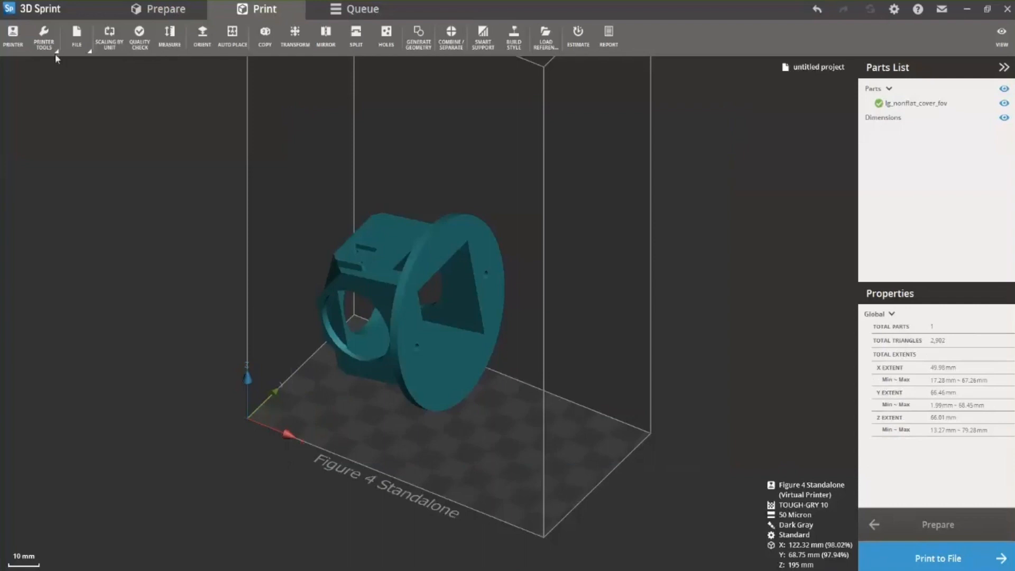
pyautogui.click(81, 48)
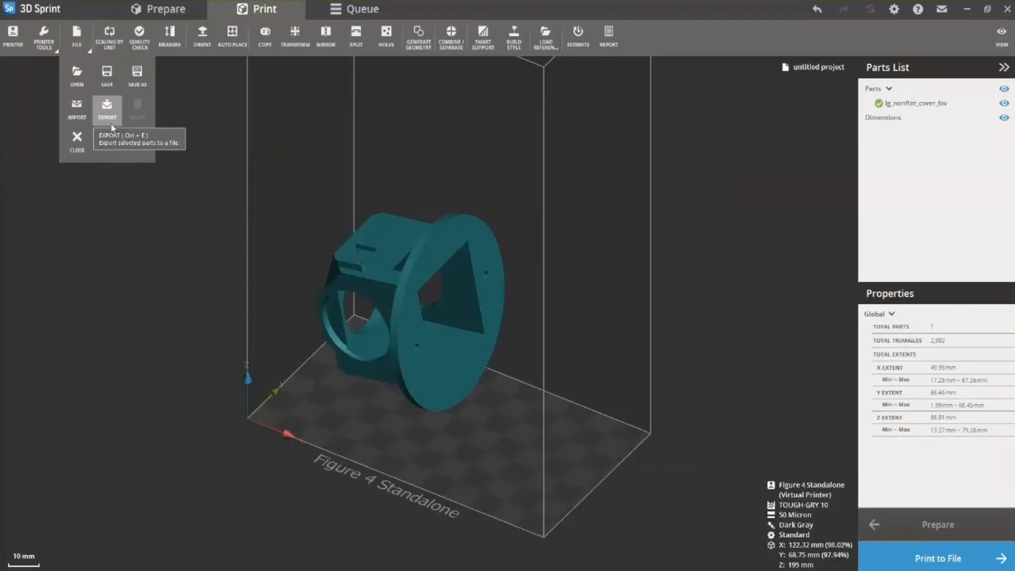
pyautogui.click(77, 146)
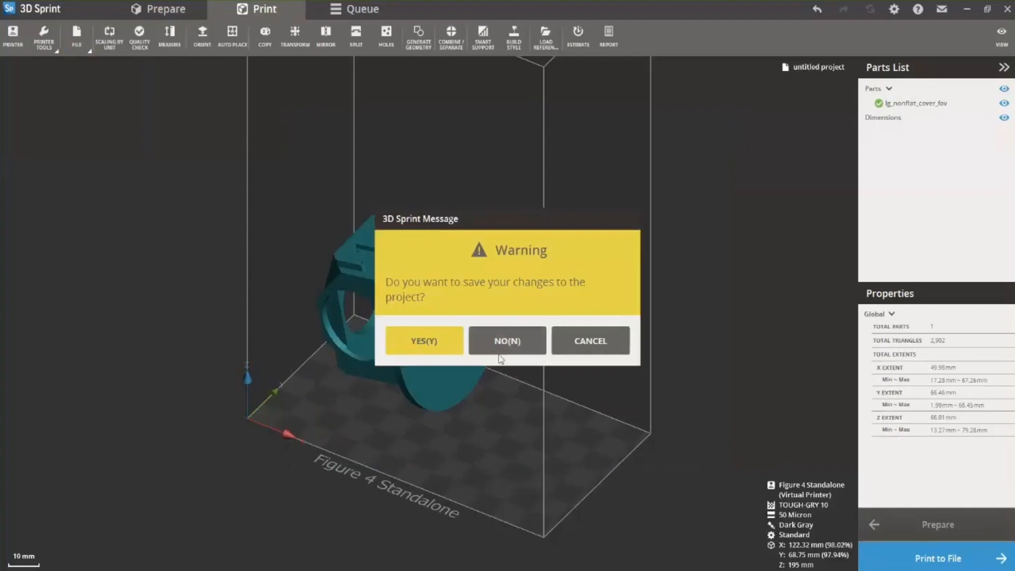
pyautogui.click(507, 341)
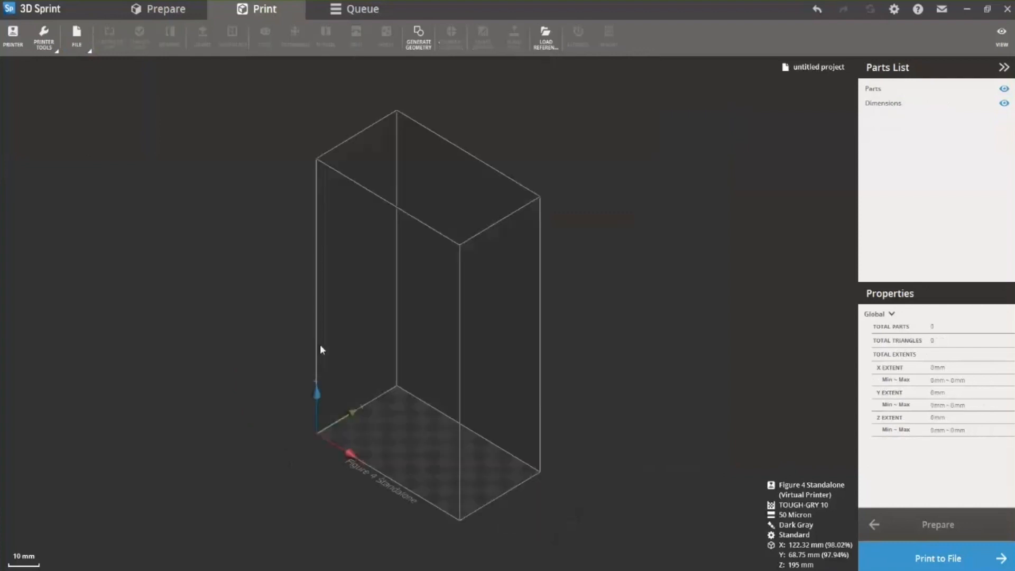
# - Import OpenTriangle.stl from the Training folder and auto-place it on the build platform
pyautogui.click(77, 37)
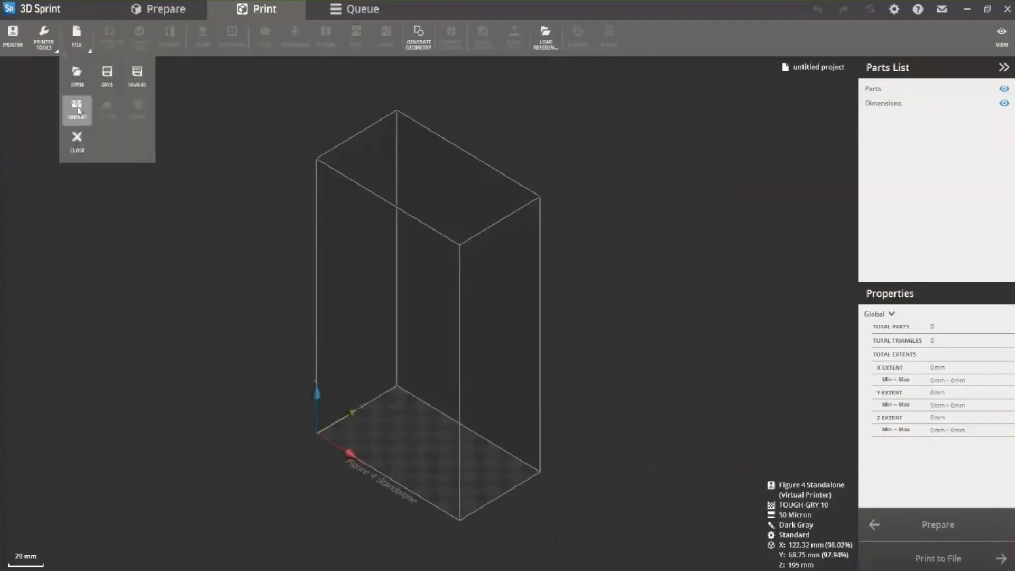
pyautogui.click(77, 110)
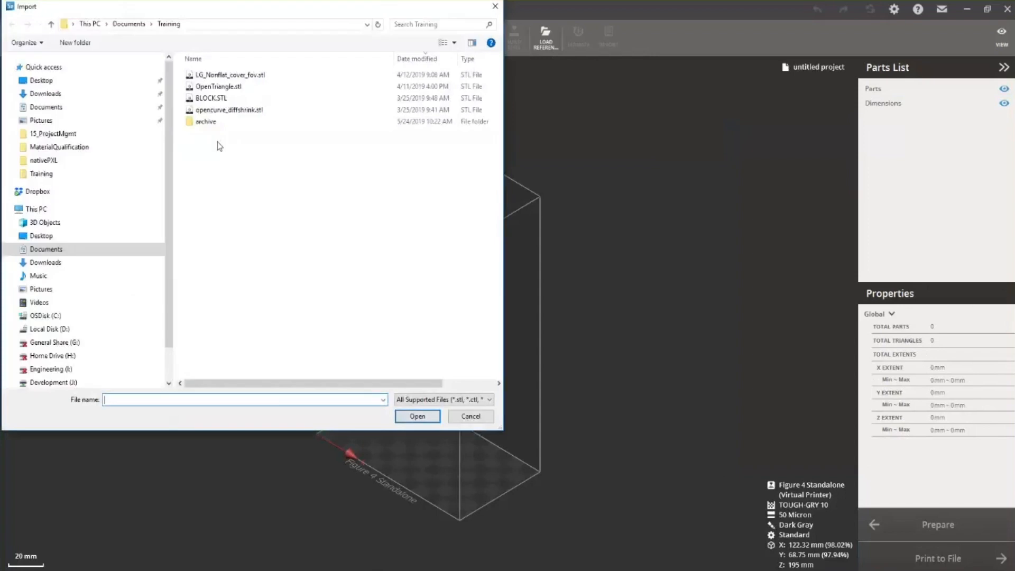
pyautogui.doubleClick(222, 86)
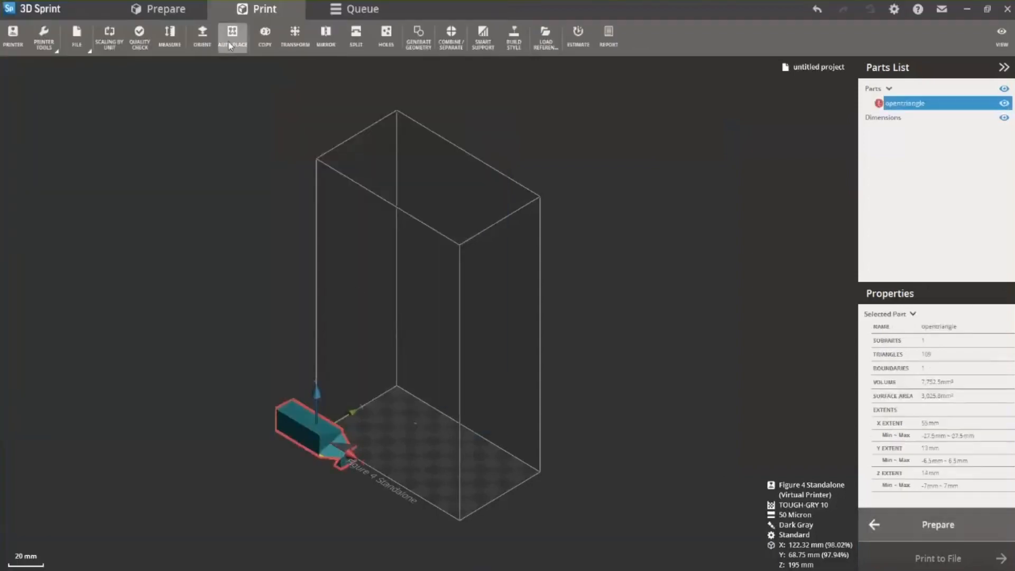
pyautogui.click(231, 38)
pyautogui.click(88, 233)
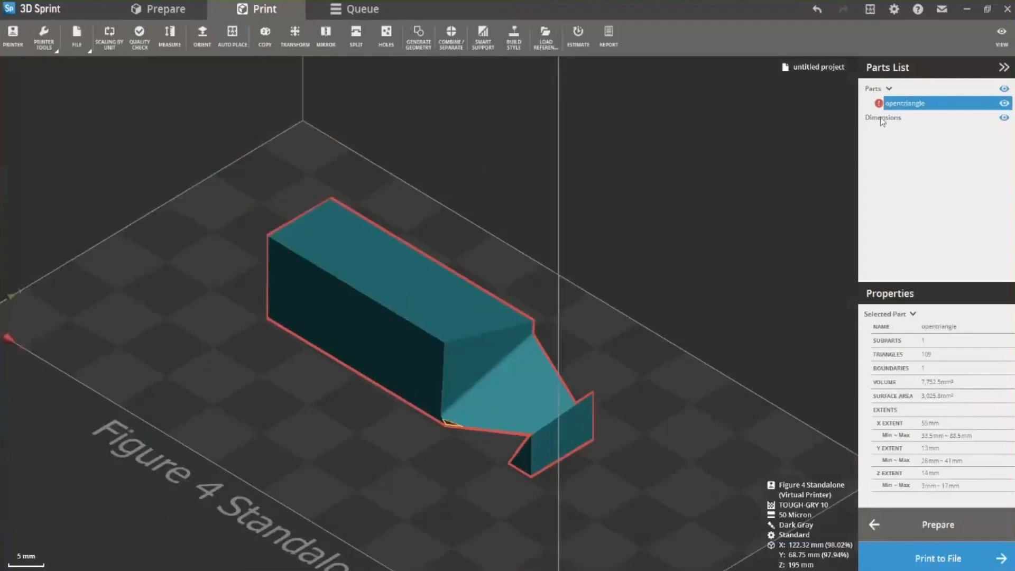
# - Send the opentriangle part back to the Prepare module and inspect the open boundary at its lower corner
pyautogui.moveTo(880, 106)
pyautogui.scroll(-2, 523, 341)
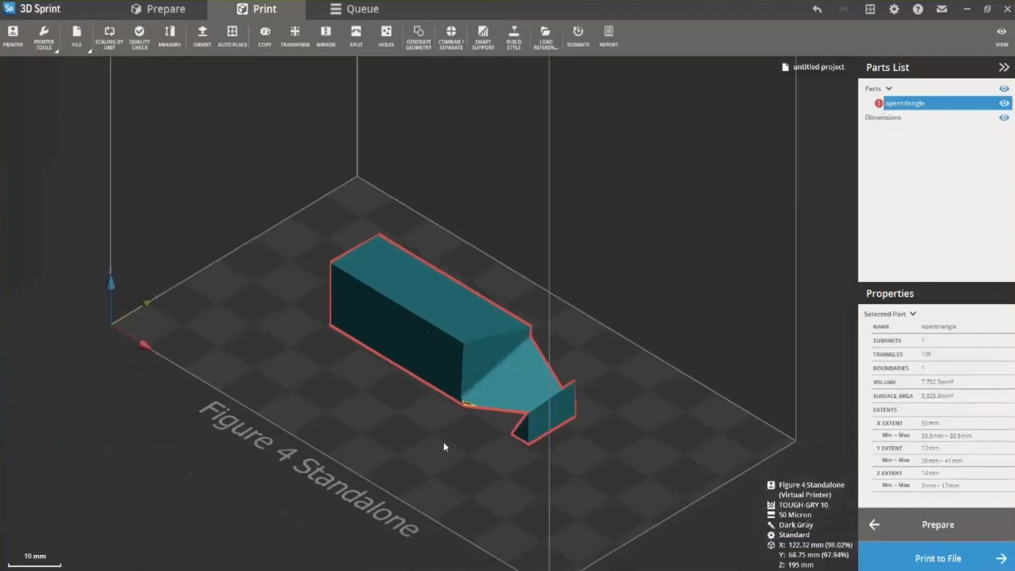
pyautogui.moveTo(443, 442); pyautogui.dragTo(437, 369, button='middle')
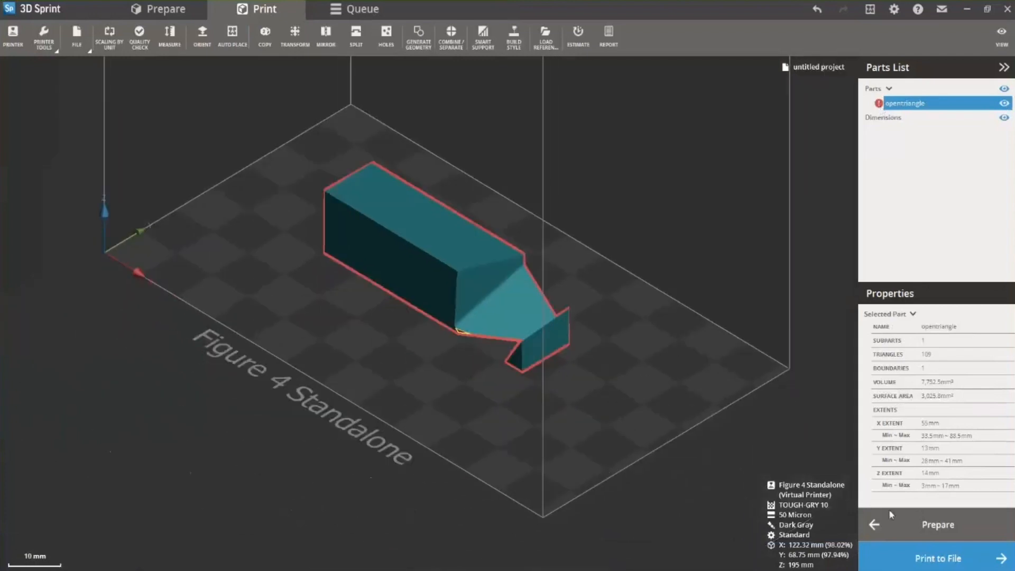
pyautogui.click(930, 524)
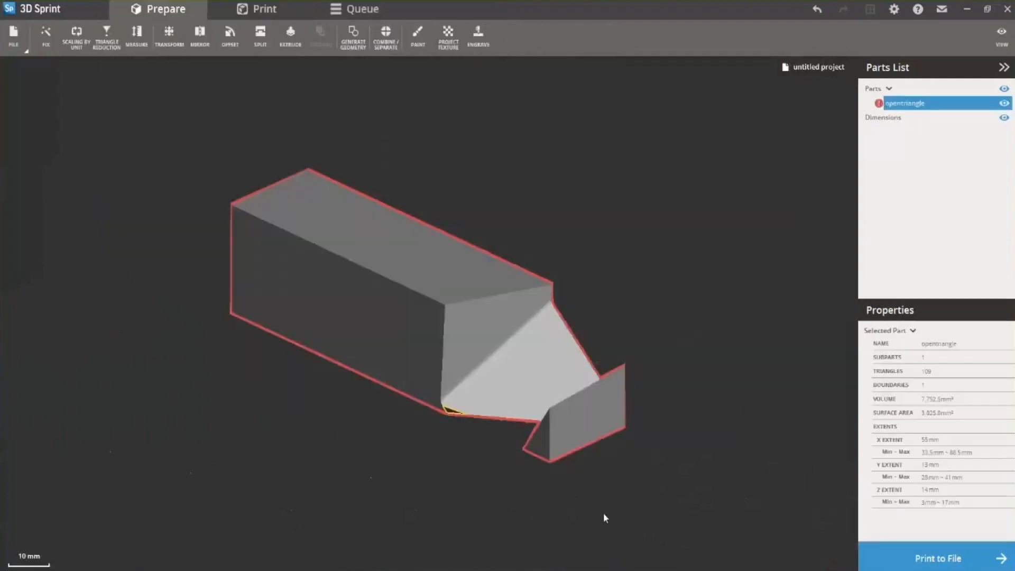
pyautogui.scroll(2, 456, 460)
pyautogui.scroll(3, 444, 331)
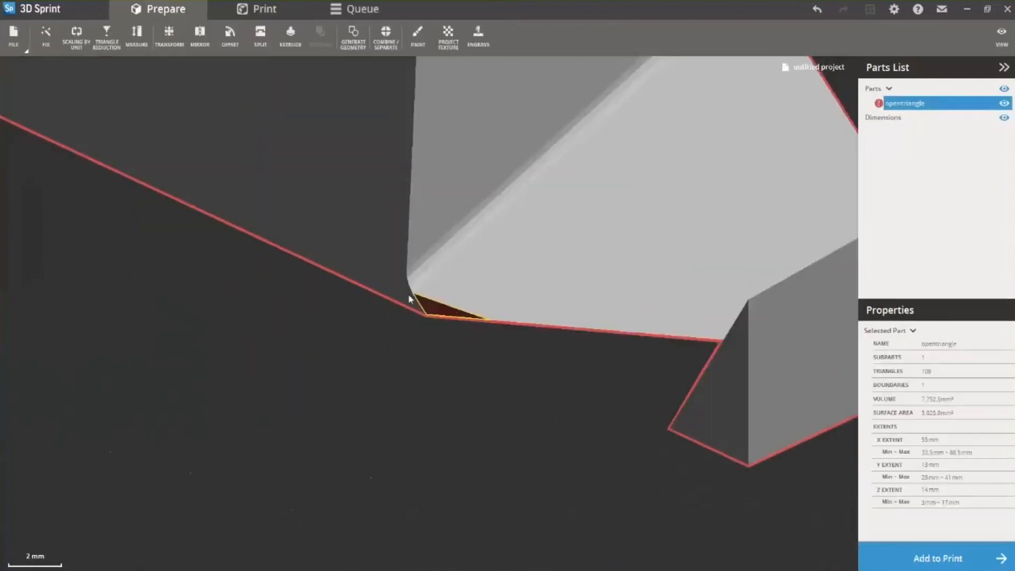
pyautogui.scroll(-6, 490, 335)
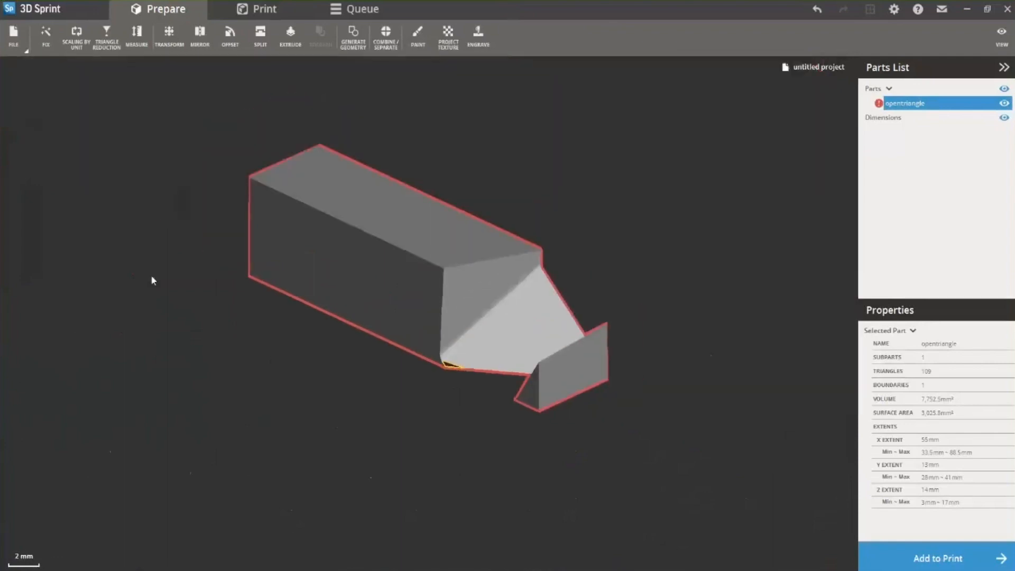
# - Analyze the part with the Fix command and review its help topic on defect types and repair steps
pyautogui.click(50, 44)
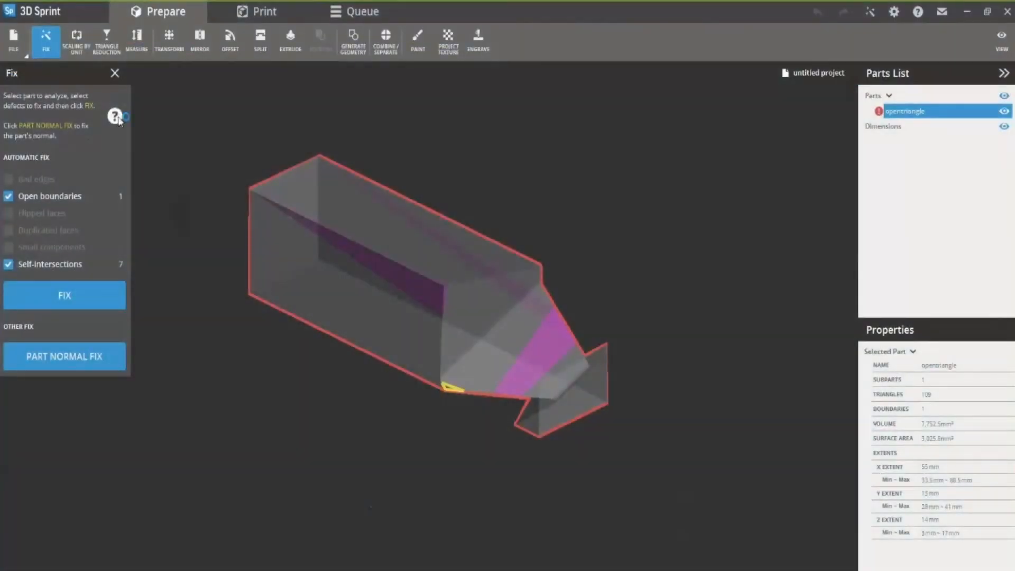
pyautogui.click(117, 119)
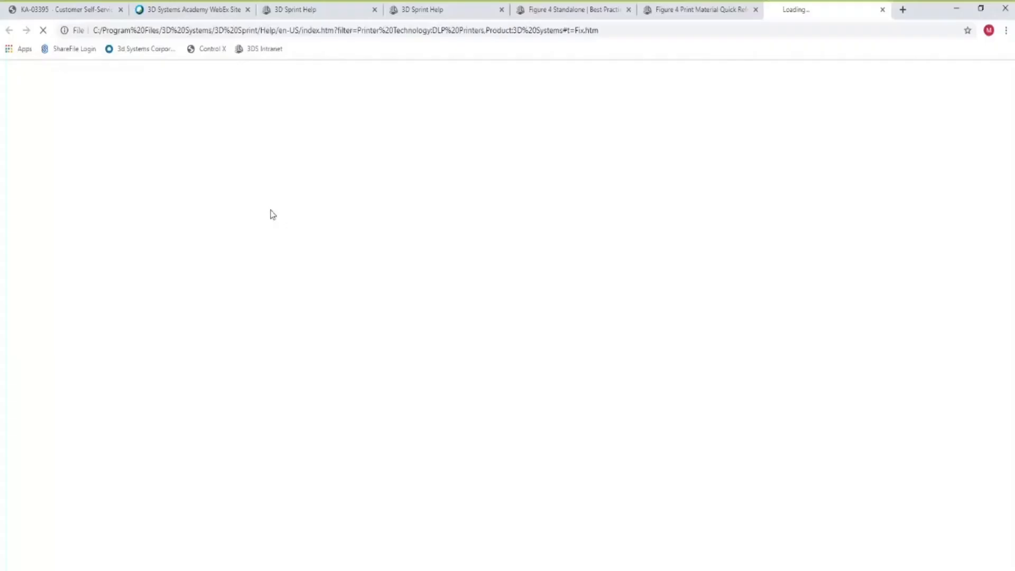
pyautogui.scroll(-9, 650, 410)
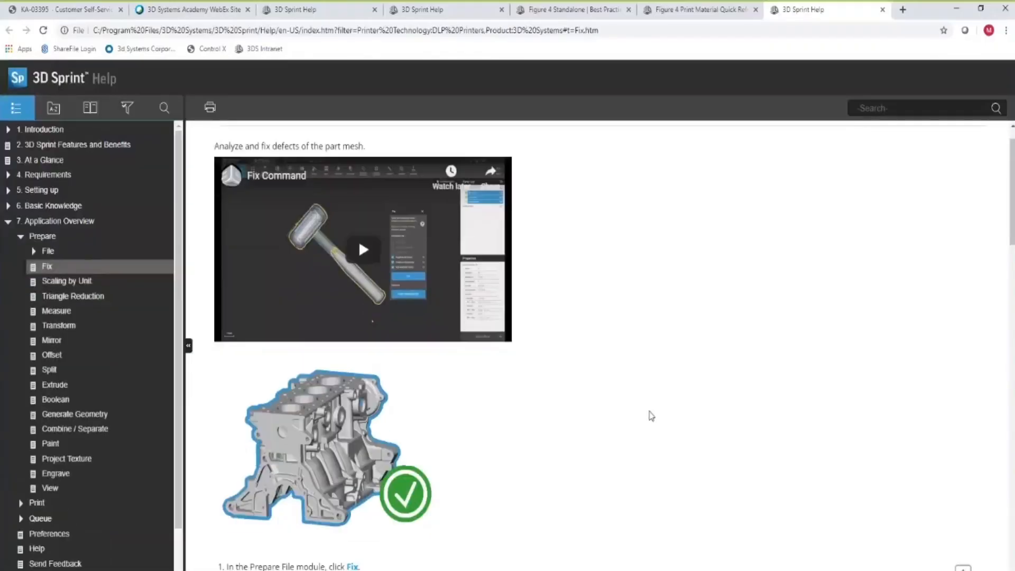
pyautogui.scroll(-9, 644, 393)
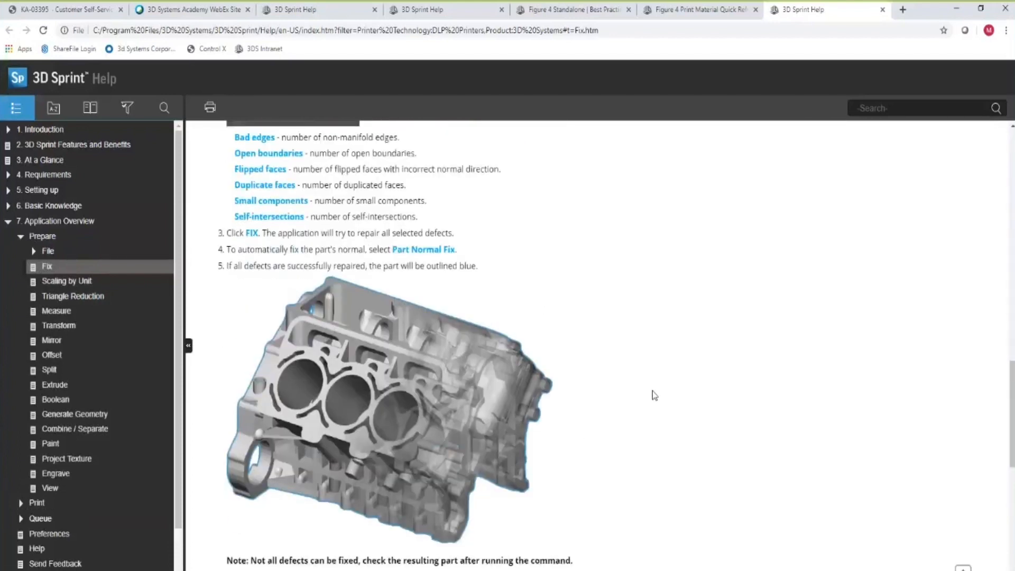
pyautogui.scroll(8, 575, 351)
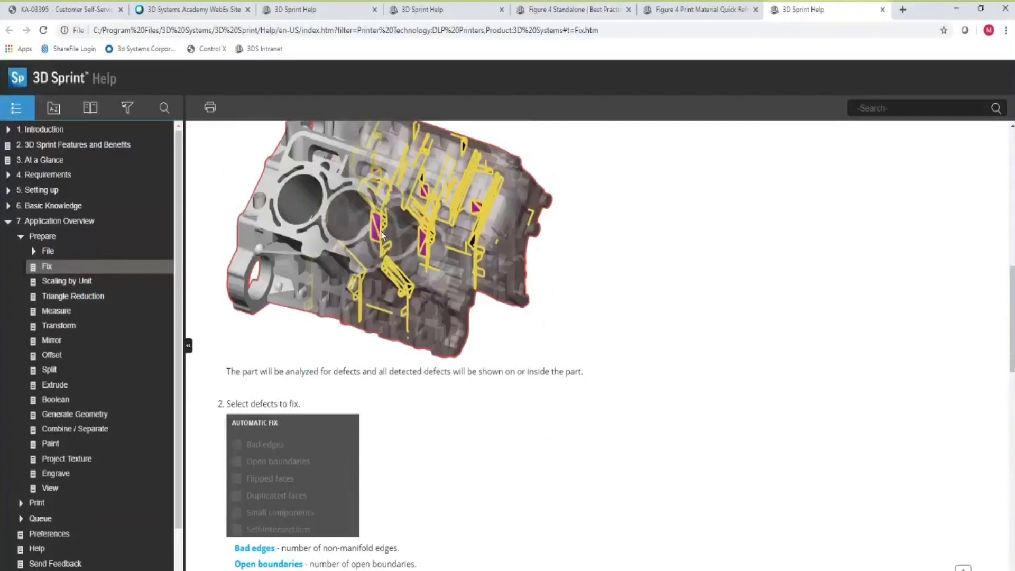
pyautogui.scroll(-4, 469, 405)
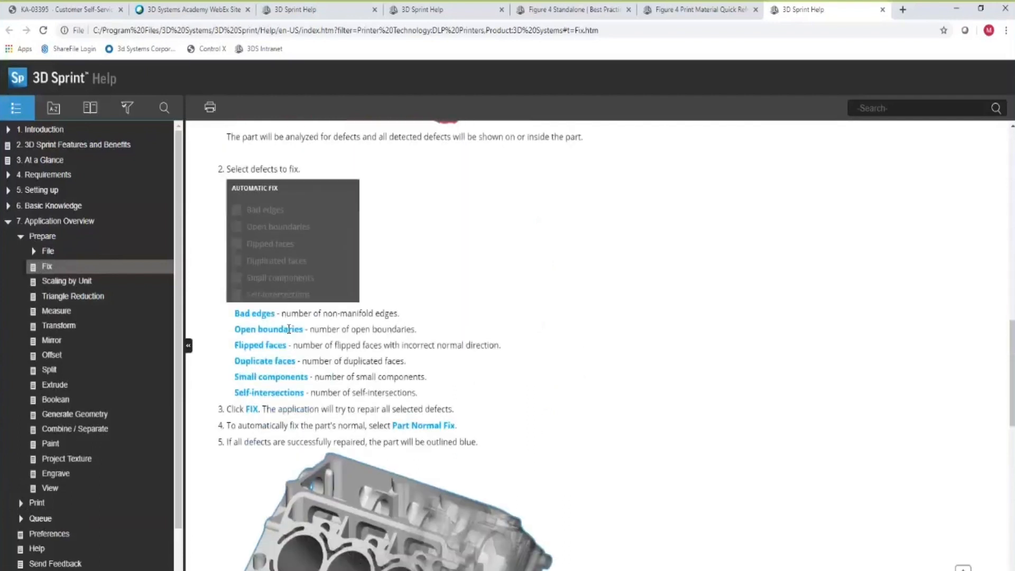
pyautogui.scroll(-3, 529, 397)
pyautogui.scroll(-8, 541, 401)
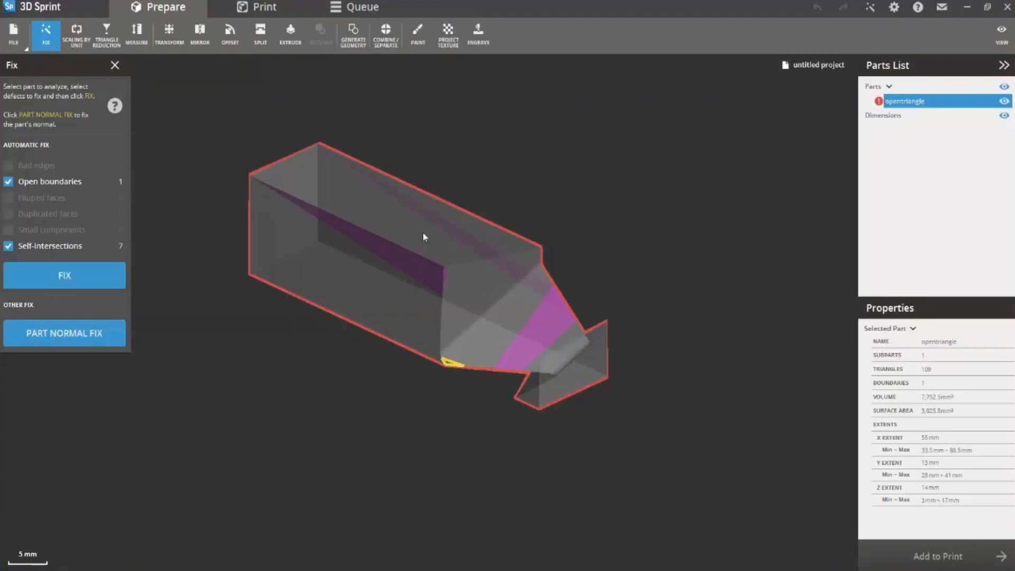
# - Repair the part's open boundaries and self-intersections, close Fix, and inspect the repaired mesh from several sides
pyautogui.click(64, 276)
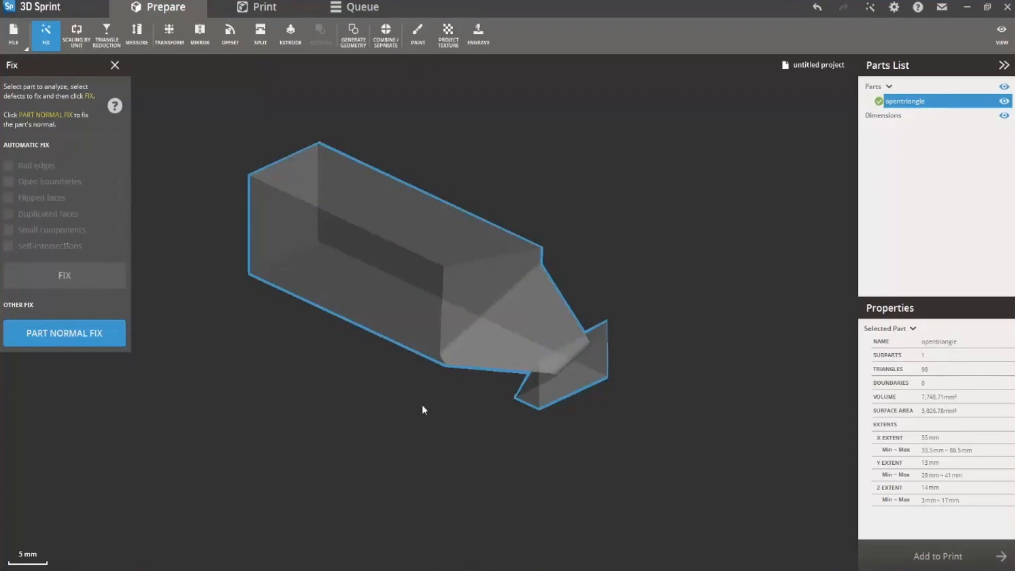
pyautogui.moveTo(347, 410); pyautogui.dragTo(311, 448, button='right')
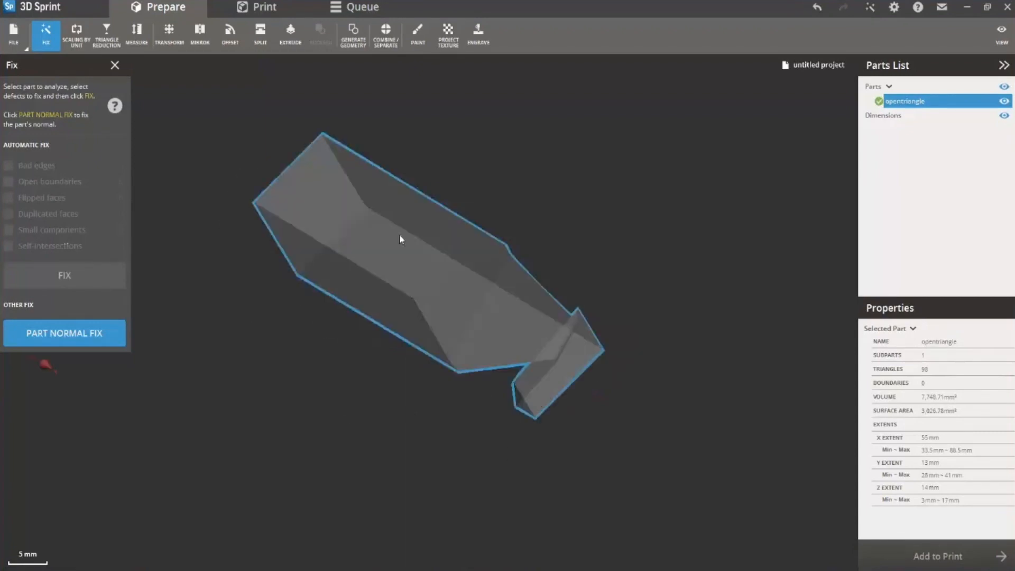
pyautogui.click(116, 65)
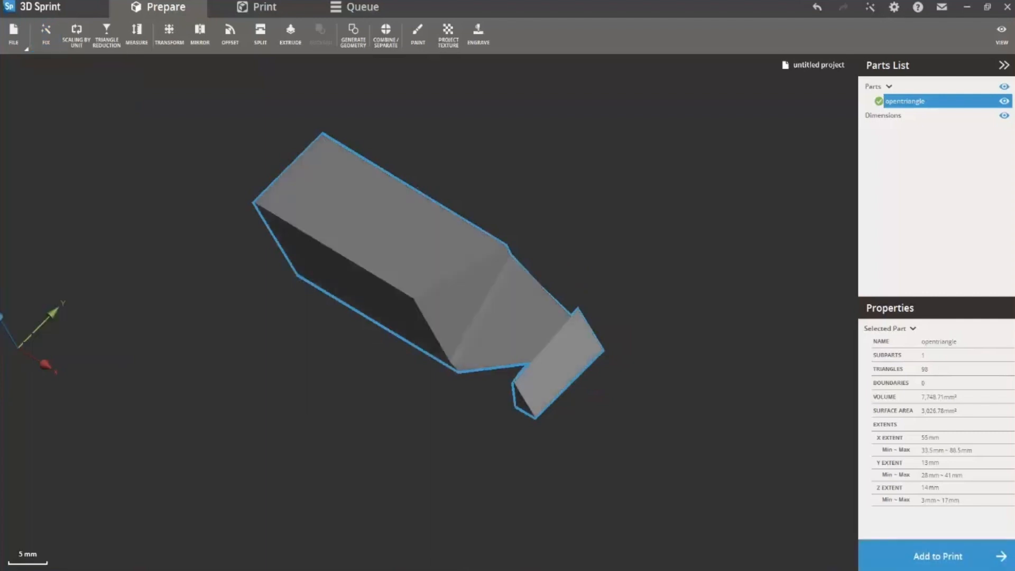
pyautogui.moveTo(195, 368); pyautogui.dragTo(201, 197, button='right')
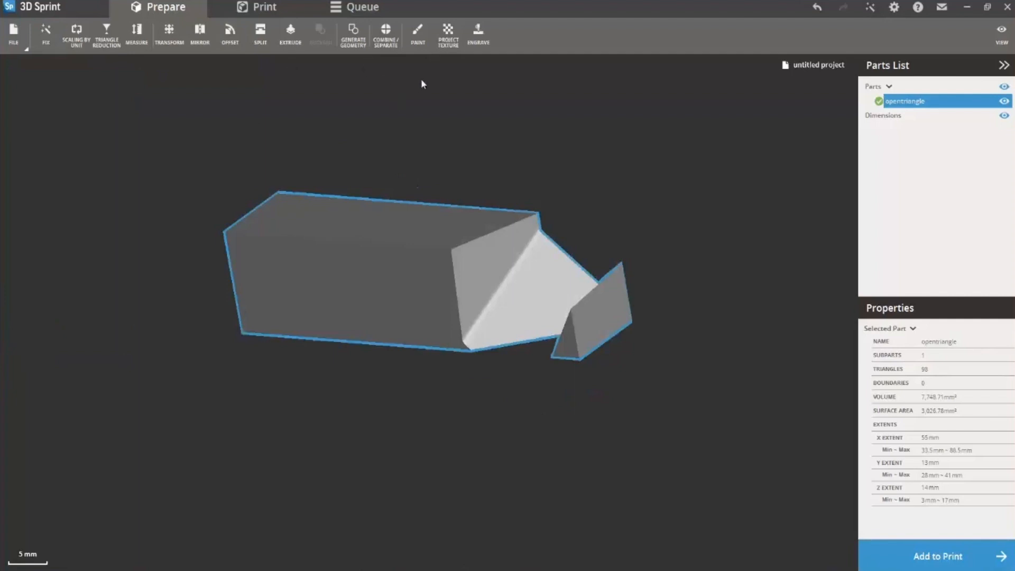
pyautogui.moveTo(452, 139); pyautogui.dragTo(490, 246, button='right')
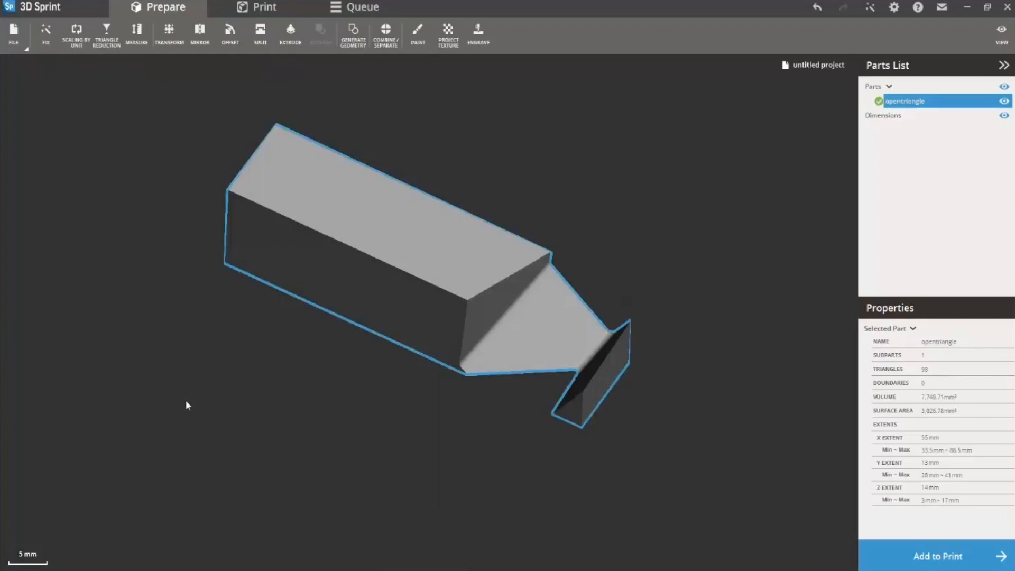
# - Start a text engraving in the top view and shrink its frame to fit on the block's flat top face
pyautogui.click(479, 35)
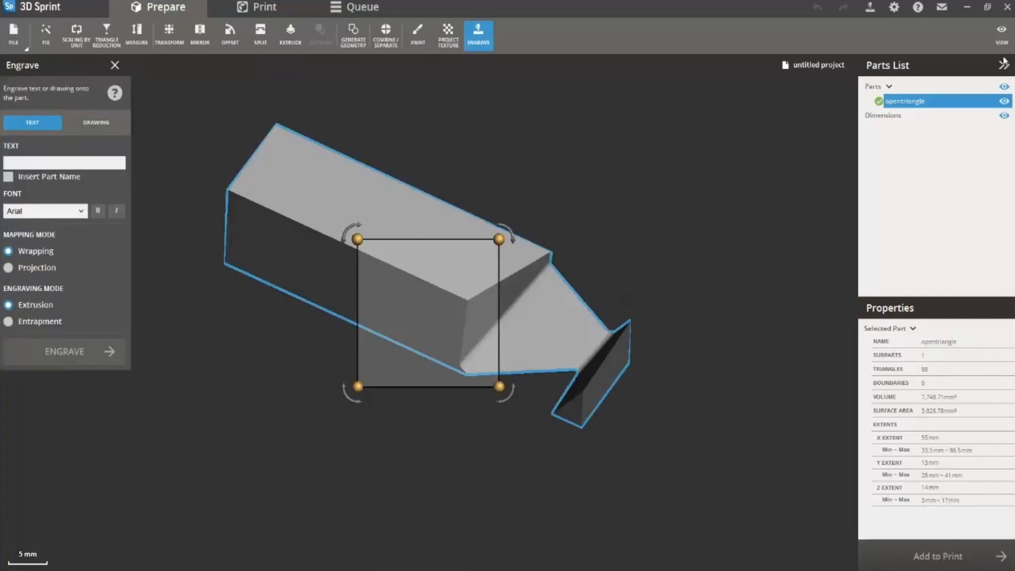
pyautogui.click(1002, 35)
pyautogui.click(750, 368)
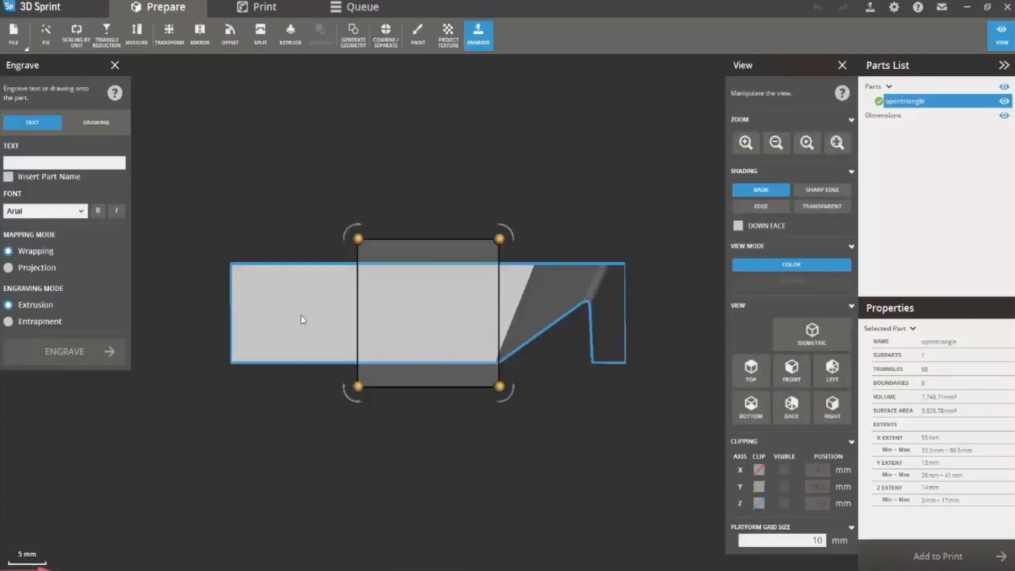
pyautogui.click(285, 311)
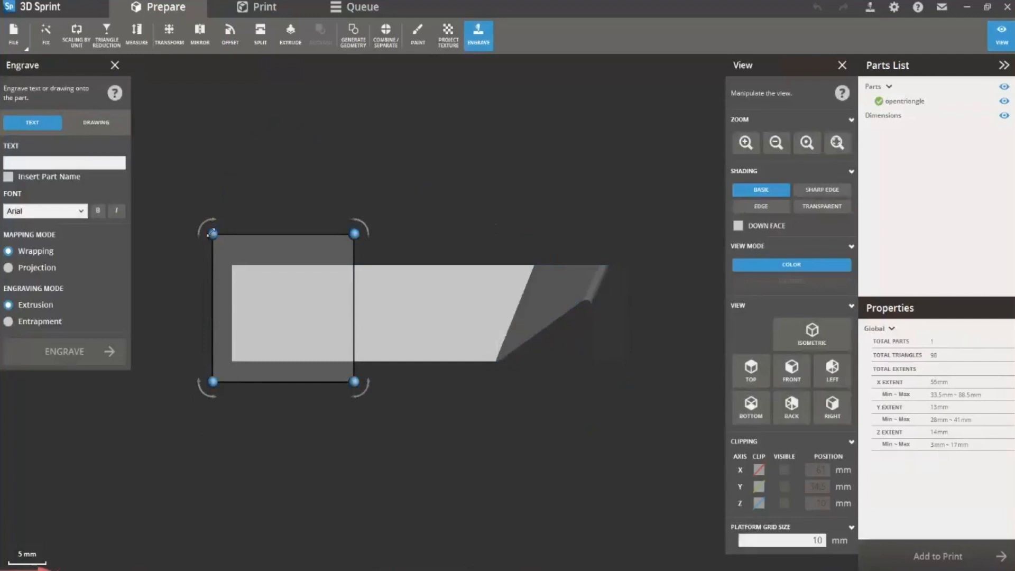
pyautogui.moveTo(204, 396); pyautogui.dragTo(276, 360)
# - Enter "Part 1" as the engraving text, then move and shrink its frame to sit fully within the top face
pyautogui.click(24, 162)
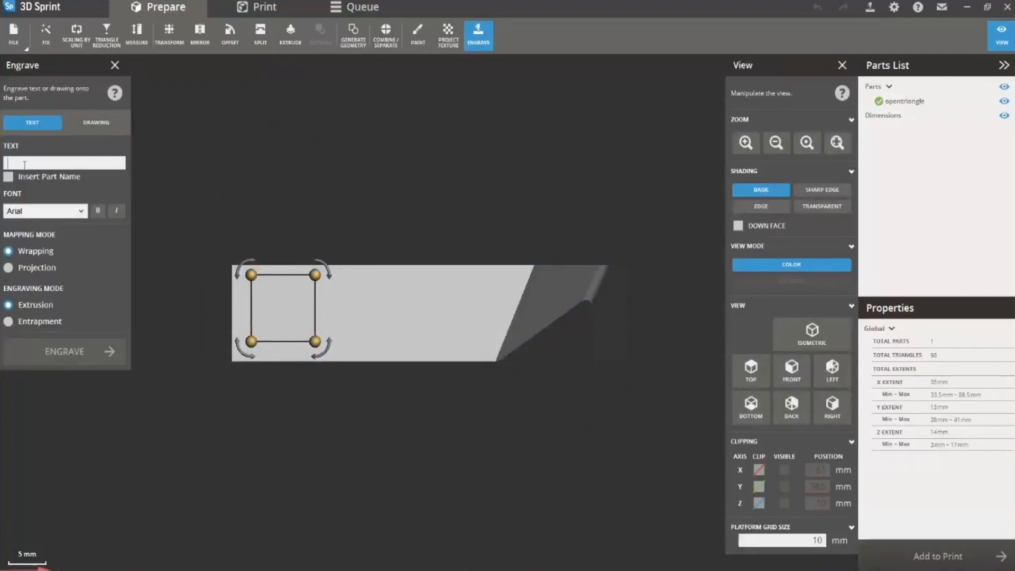
pyautogui.write('Part 1')
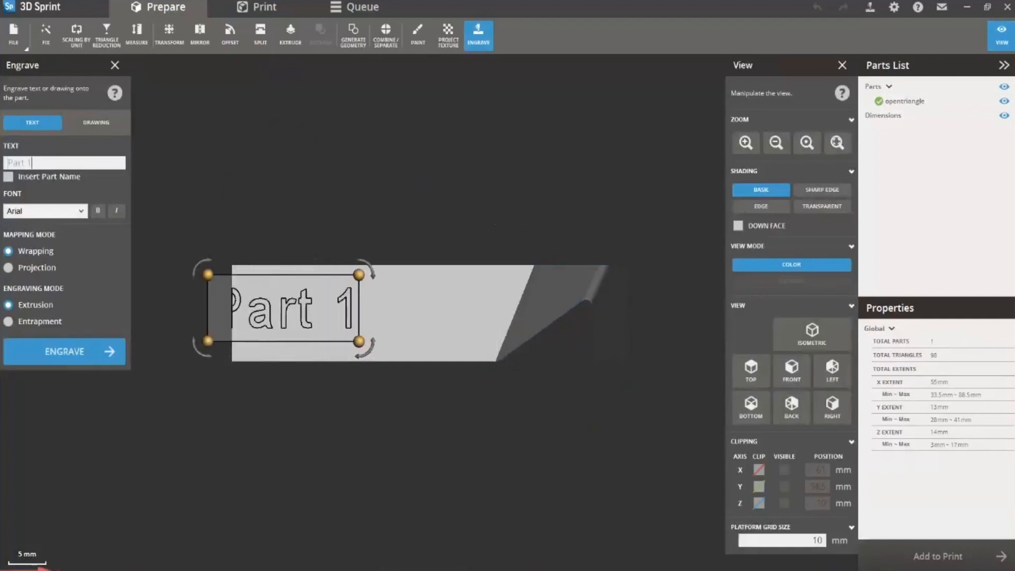
pyautogui.moveTo(278, 276); pyautogui.dragTo(316, 278)
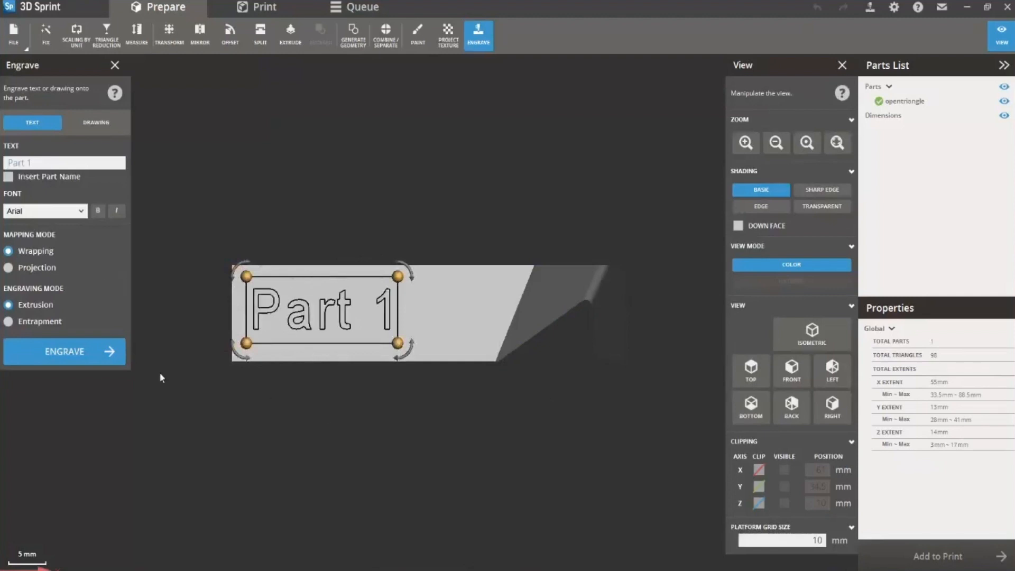
pyautogui.moveTo(397, 276); pyautogui.dragTo(377, 285)
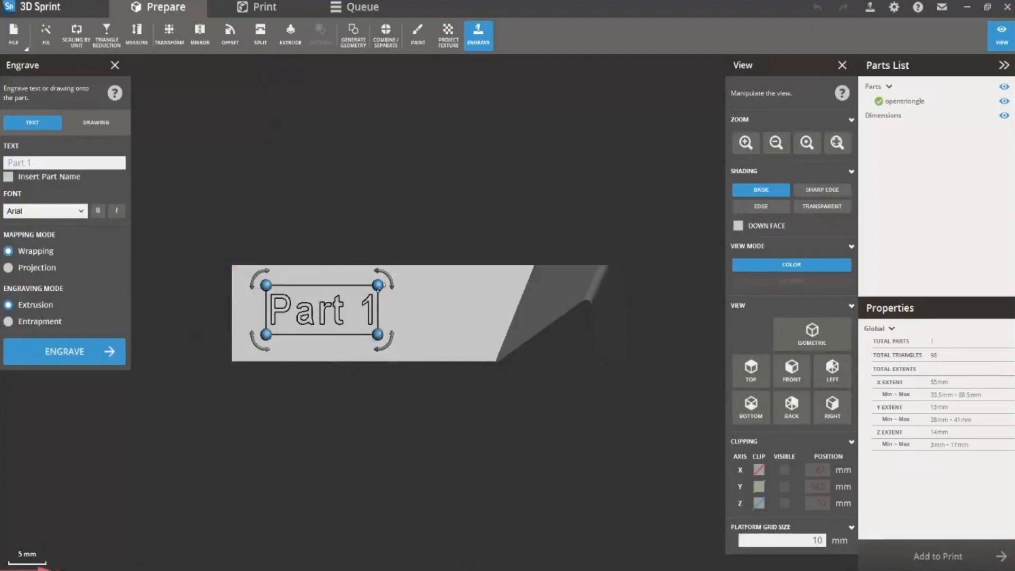
pyautogui.moveTo(379, 286)
pyautogui.mouseDown()
pyautogui.moveTo(399, 276)
pyautogui.moveTo(375, 286)
pyautogui.mouseUp()
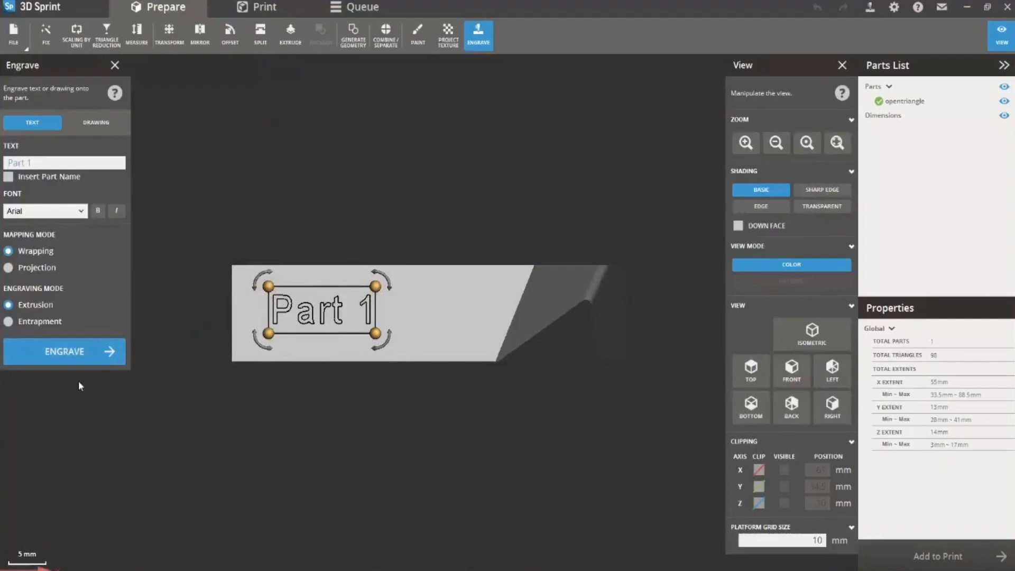
# - Engrave the text 1 mm inward with conformal offset direction, close Engrave, and check the result at an angle
pyautogui.click(71, 353)
pyautogui.click(82, 303)
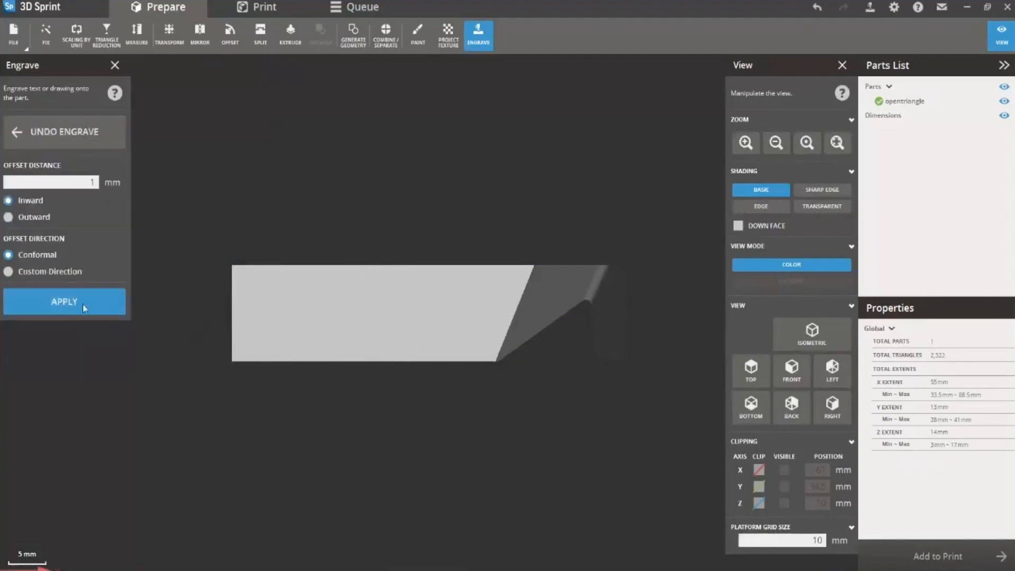
pyautogui.click(115, 66)
pyautogui.moveTo(336, 482); pyautogui.dragTo(150, 422, button='right')
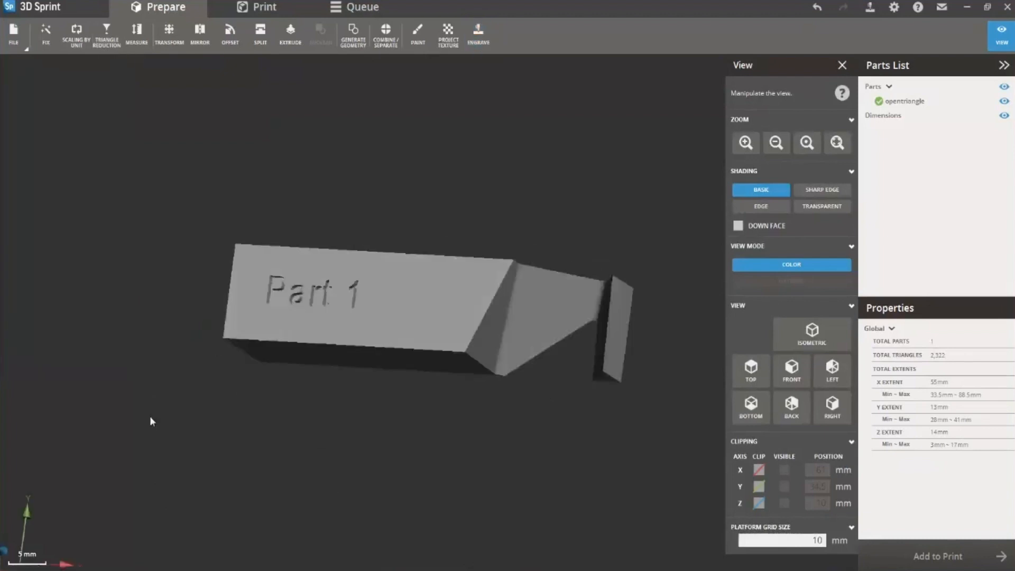
# - Switch the shading to Sharp Edge, inspect the engraved "Part 1" text from several angles, and close the view settings
pyautogui.click(822, 190)
pyautogui.moveTo(528, 312)
pyautogui.mouseDown(button='right')
pyautogui.moveTo(428, 319)
pyautogui.moveTo(340, 341)
pyautogui.moveTo(362, 356)
pyautogui.moveTo(480, 248)
pyautogui.moveTo(485, 280)
pyautogui.moveTo(391, 274)
pyautogui.mouseUp(button='right')
pyautogui.scroll(5, 341, 327)
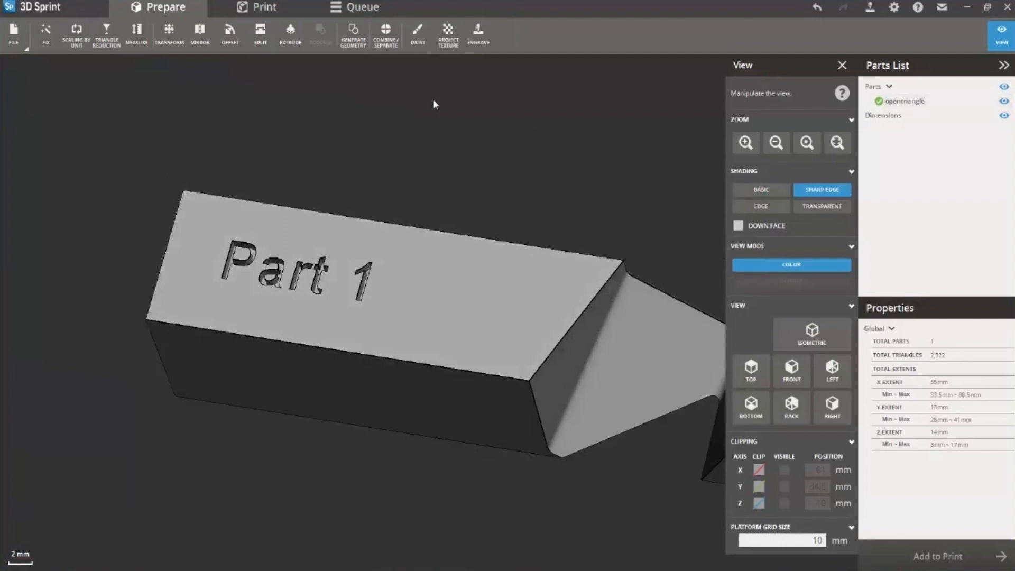
pyautogui.scroll(-4, 379, 334)
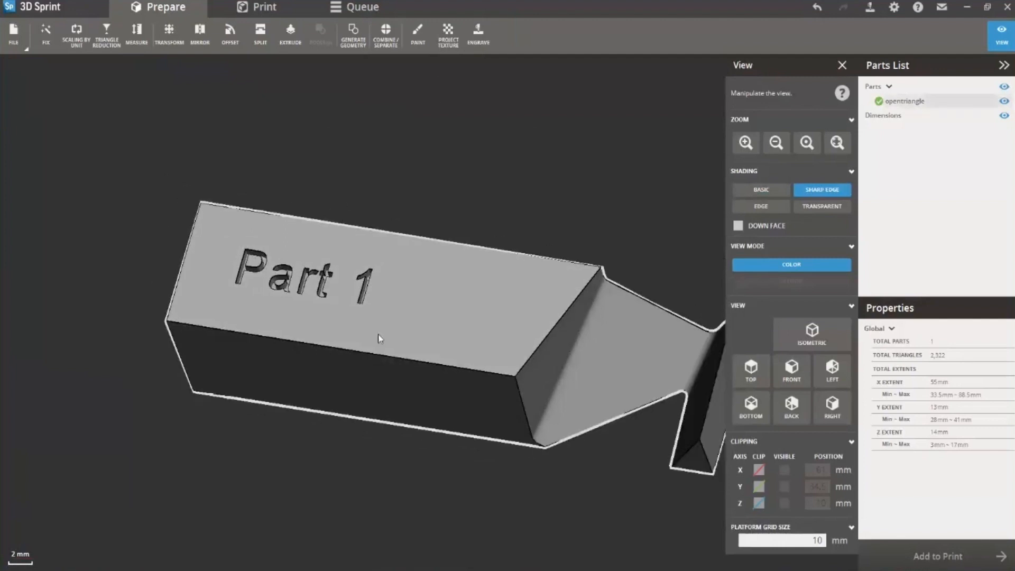
pyautogui.moveTo(328, 342); pyautogui.dragTo(414, 417, button='right')
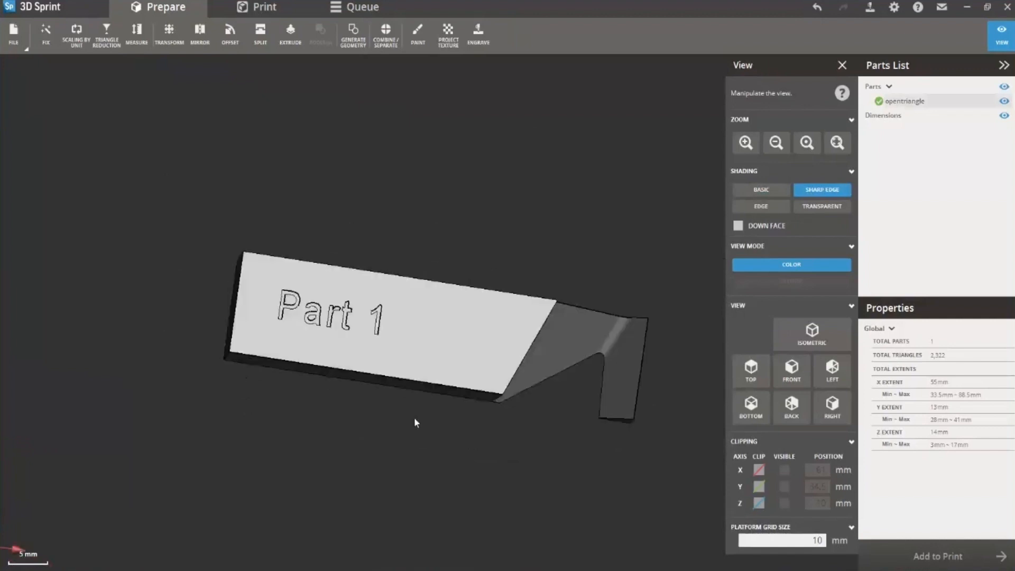
pyautogui.click(842, 65)
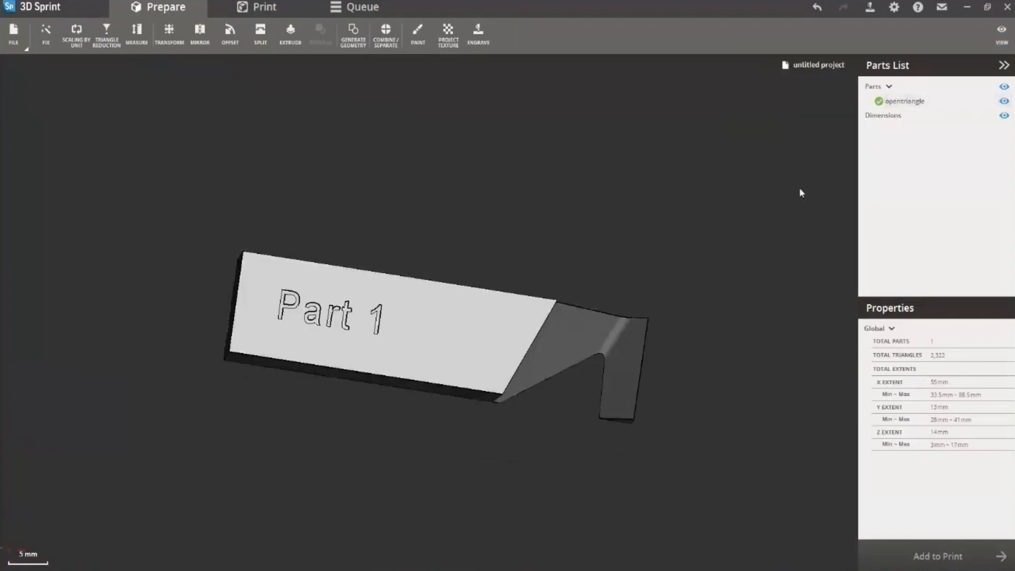
# - Add the engraved opentriangle part to the print workspace and auto-place it on the Figure 4 Standalone platform
pyautogui.click(455, 374)
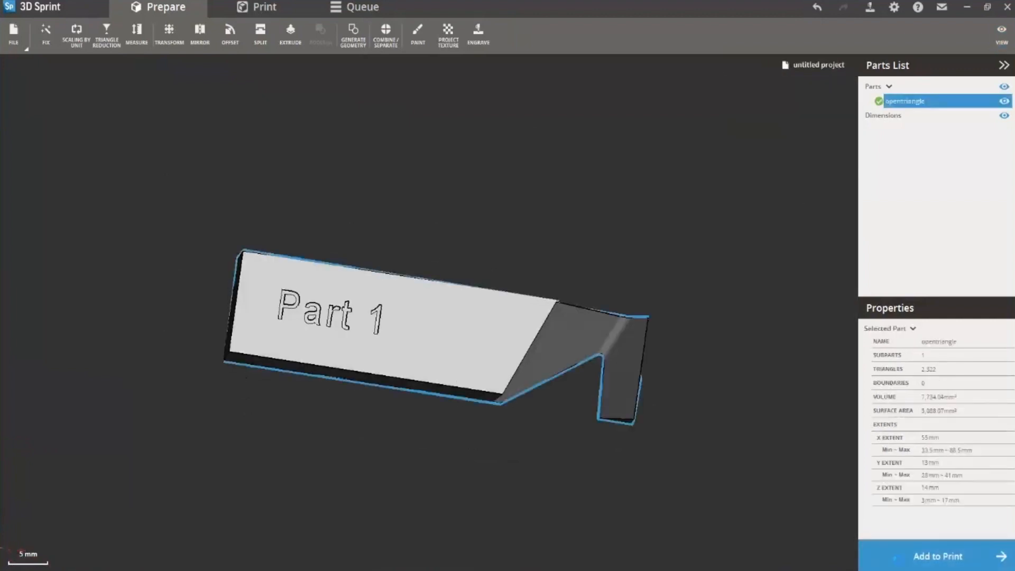
pyautogui.click(896, 557)
pyautogui.scroll(-2, 333, 423)
pyautogui.moveTo(337, 454); pyautogui.dragTo(402, 510, button='right')
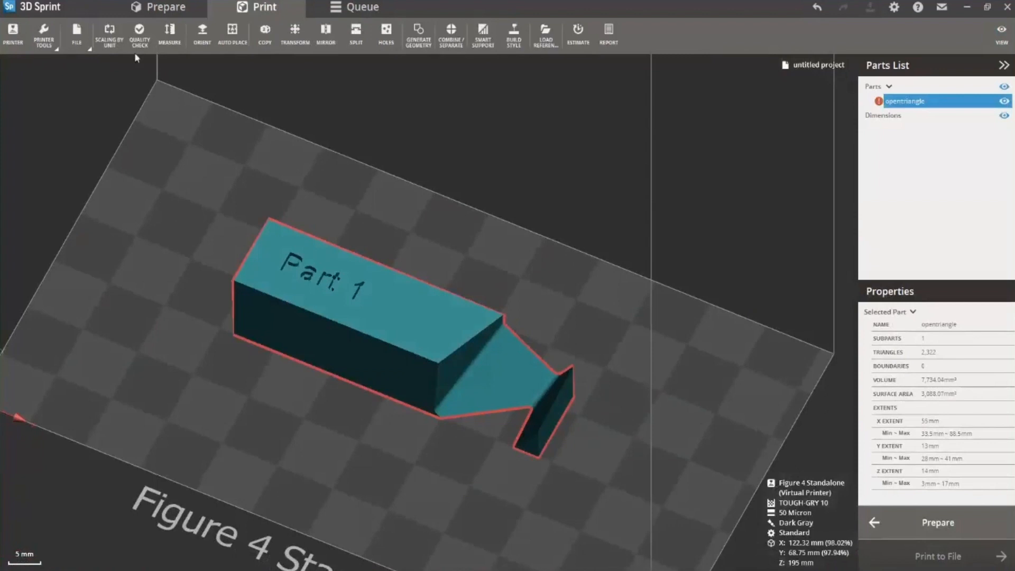
pyautogui.click(231, 35)
pyautogui.click(95, 239)
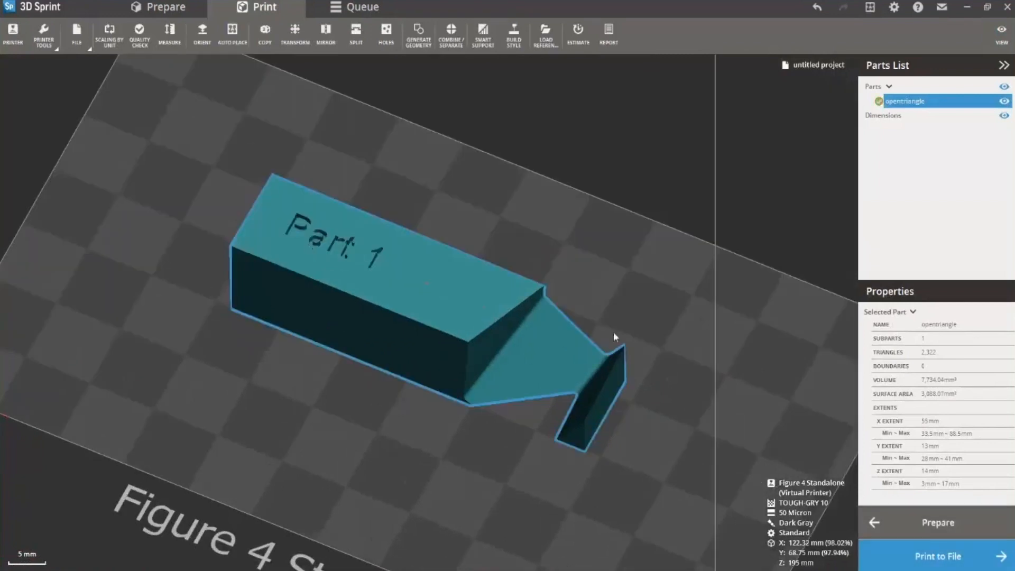
# - Look at the SA 1 Demo printer's queue and return to the print workspace
pyautogui.scroll(-2, 412, 362)
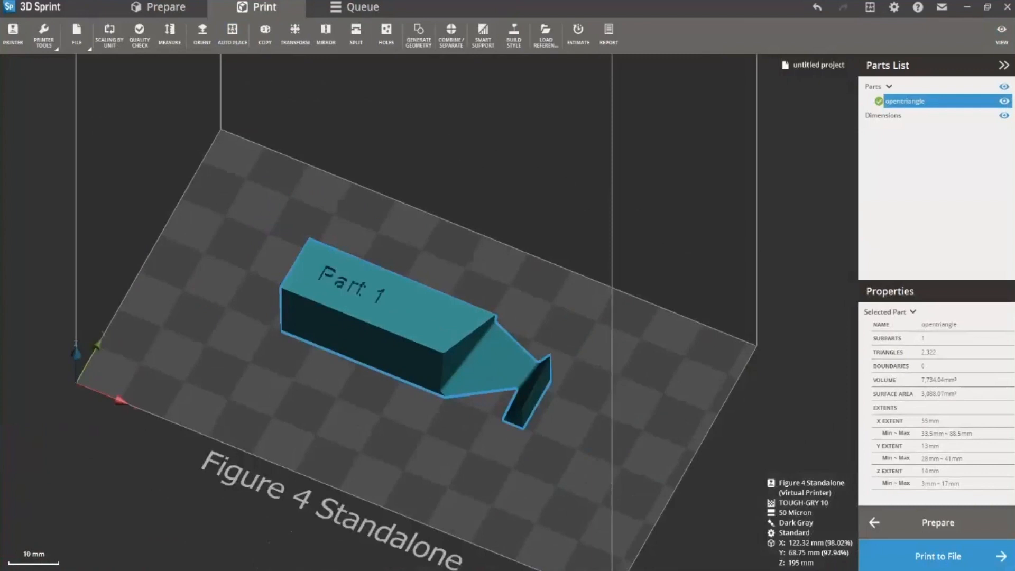
pyautogui.click(364, 12)
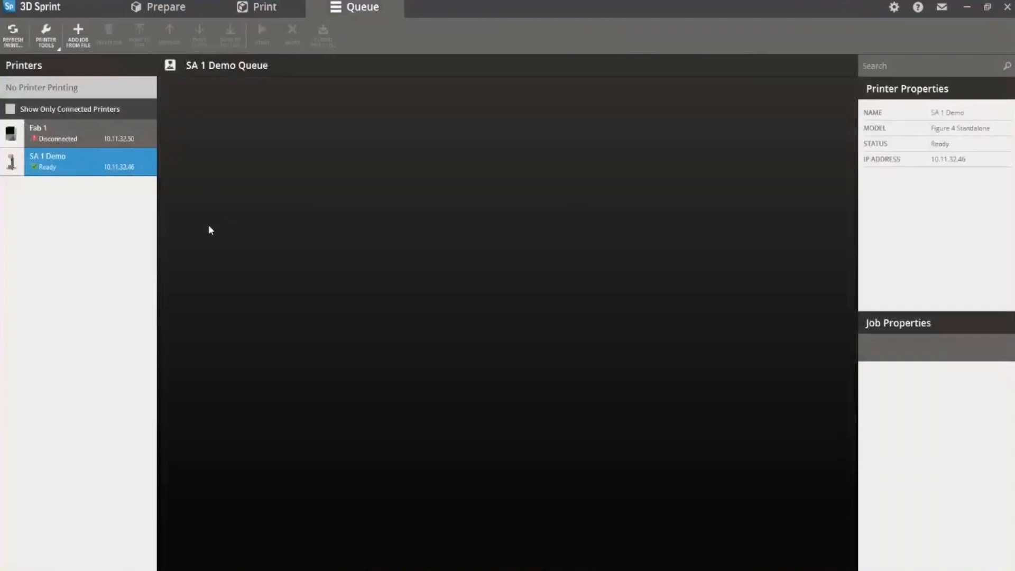
pyautogui.click(259, 8)
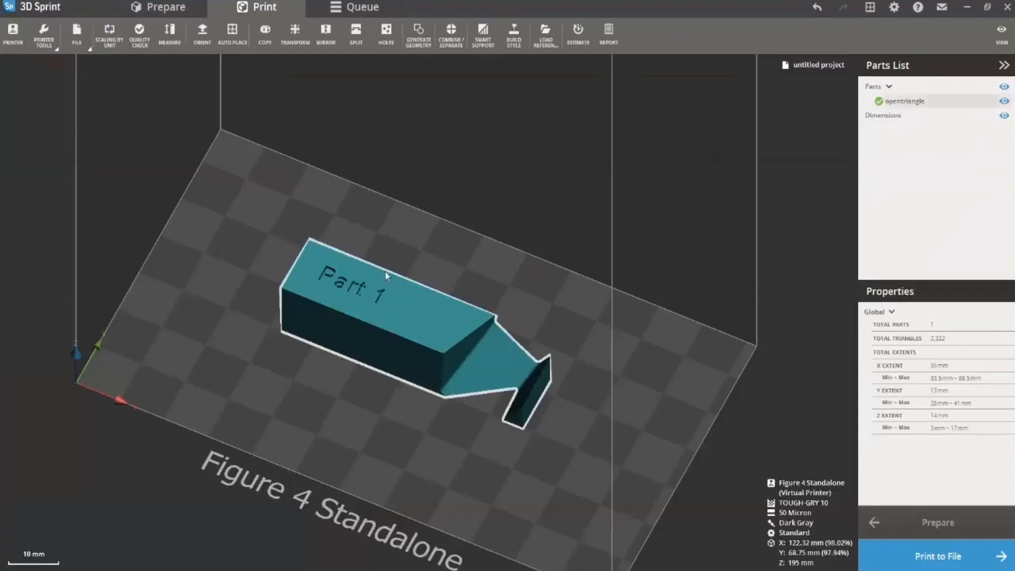
# - Close the current project without saving its changes
pyautogui.click(76, 34)
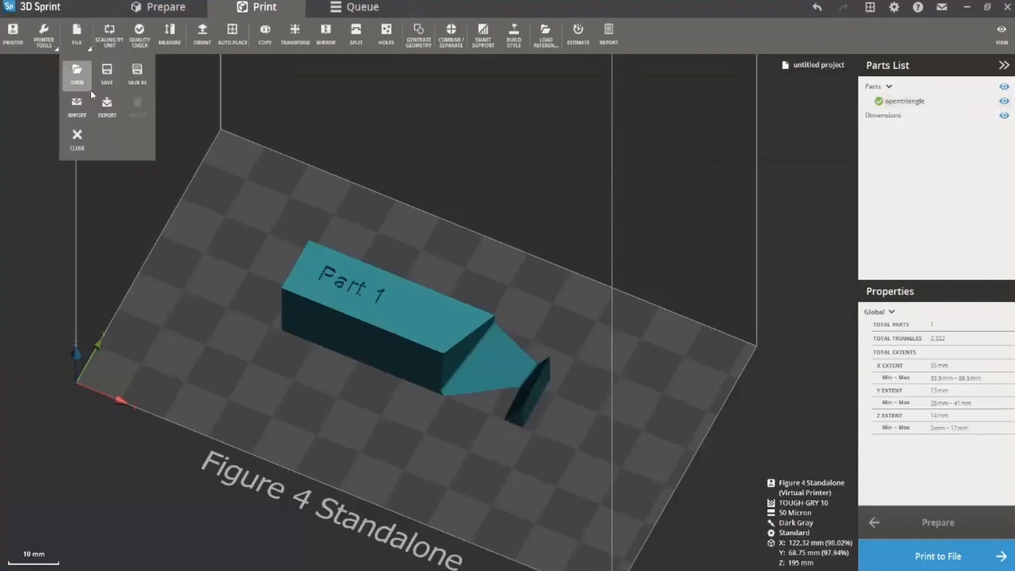
pyautogui.click(74, 143)
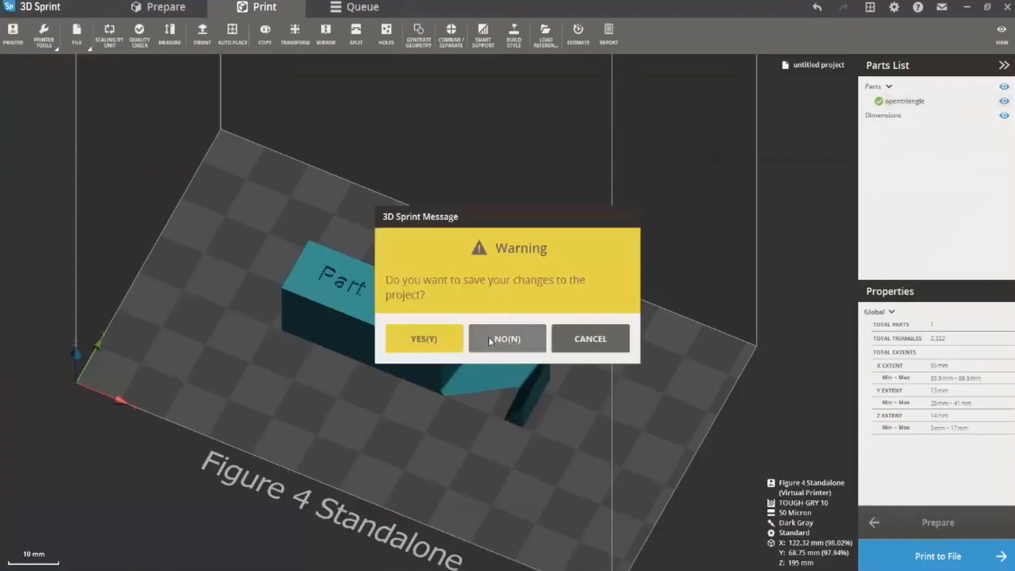
pyautogui.click(503, 339)
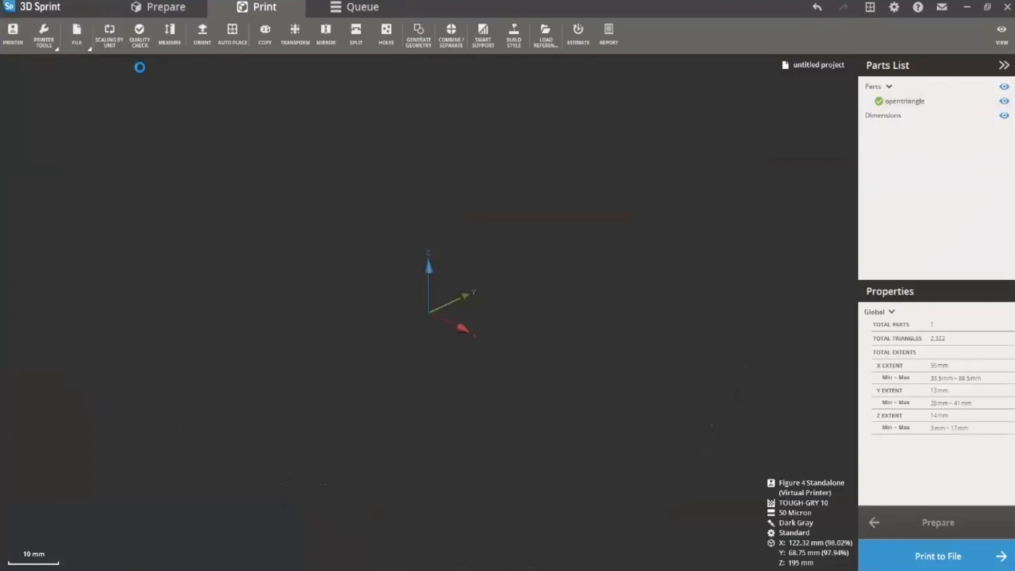
# - Import LG_Nonflat_cover_fov.stl from the Training folder into the print workspace
pyautogui.click(82, 46)
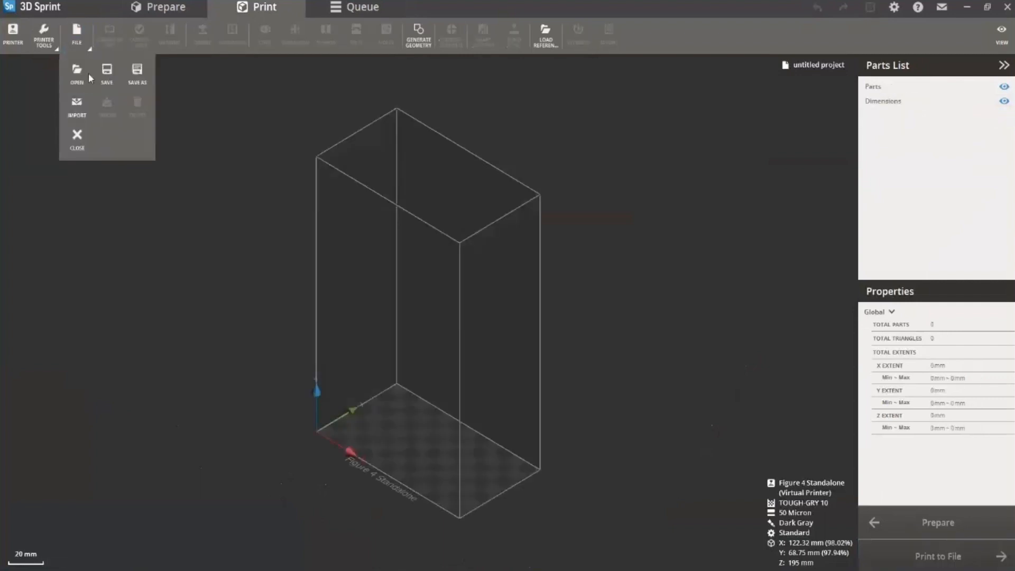
pyautogui.click(78, 115)
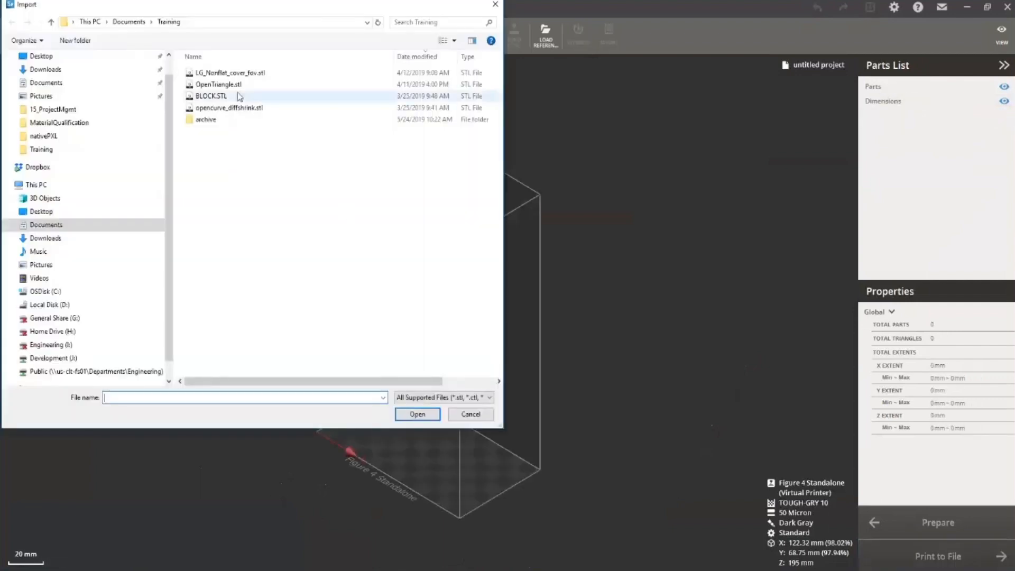
pyautogui.click(241, 73)
pyautogui.click(417, 414)
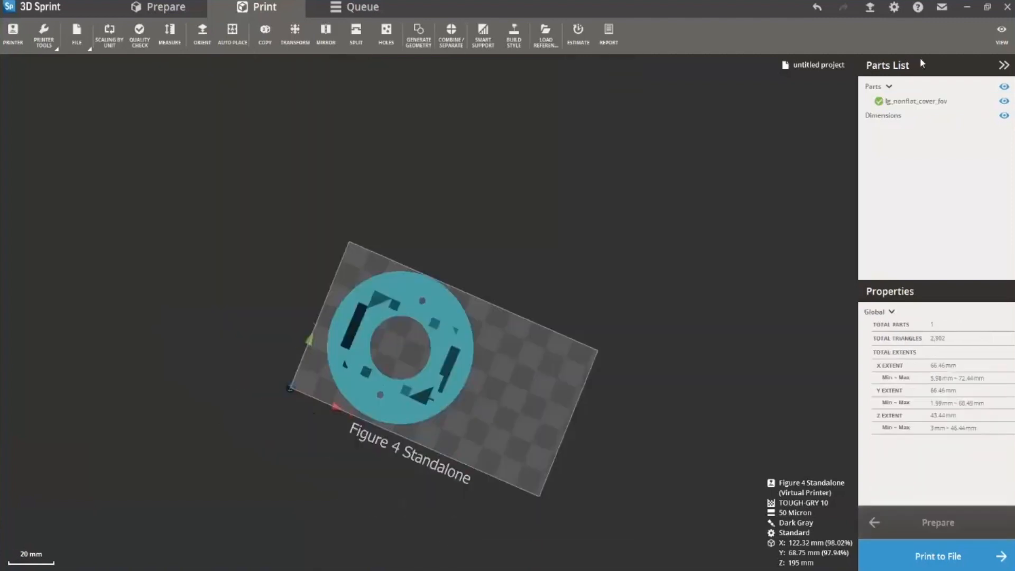
# - In the top view, move the cover along the platform to about X 27.6 mm and Y 1.14 mm with Transform
pyautogui.click(1001, 35)
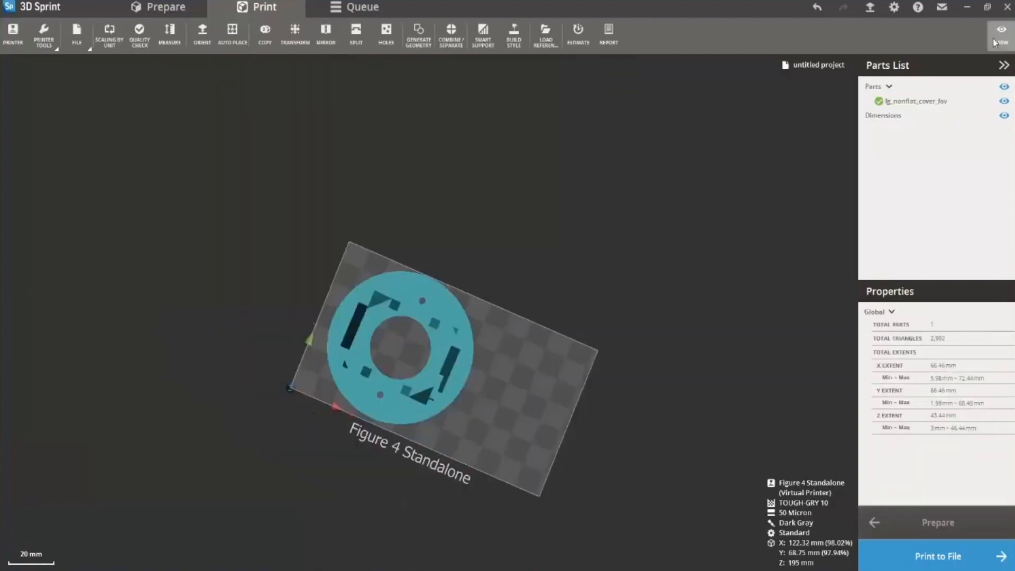
pyautogui.click(756, 373)
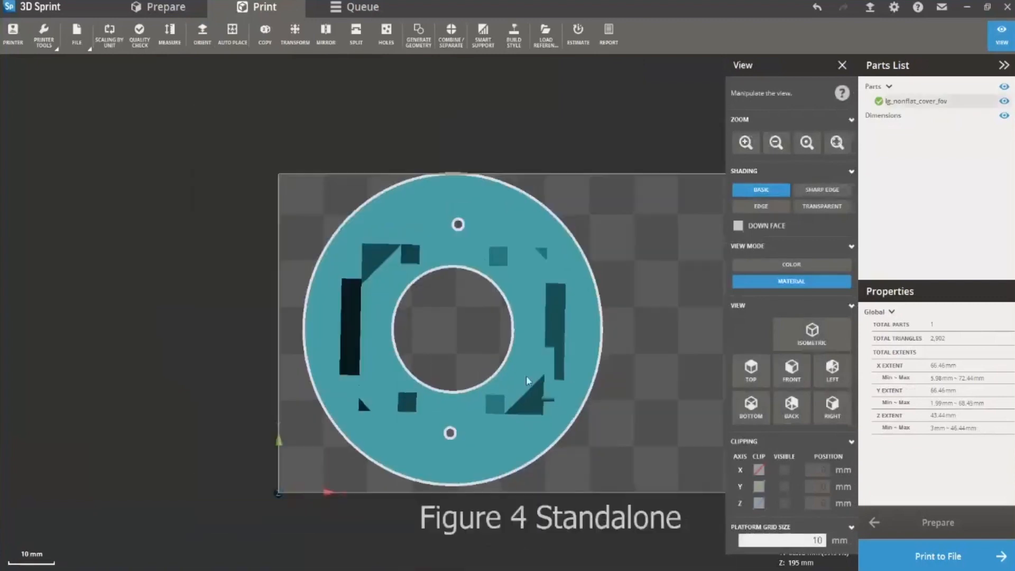
pyautogui.scroll(-4, 520, 378)
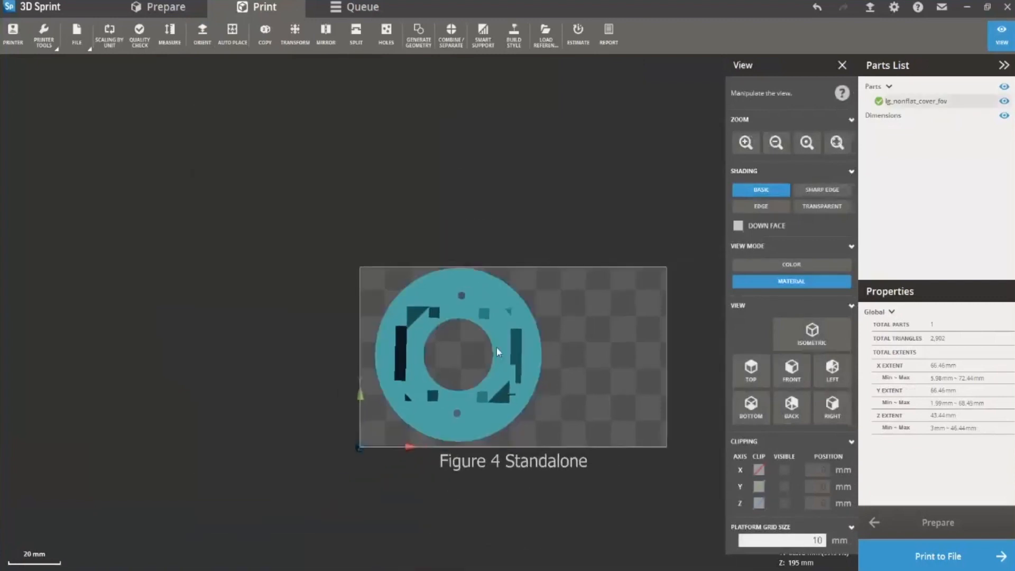
pyautogui.click(405, 335)
pyautogui.click(295, 34)
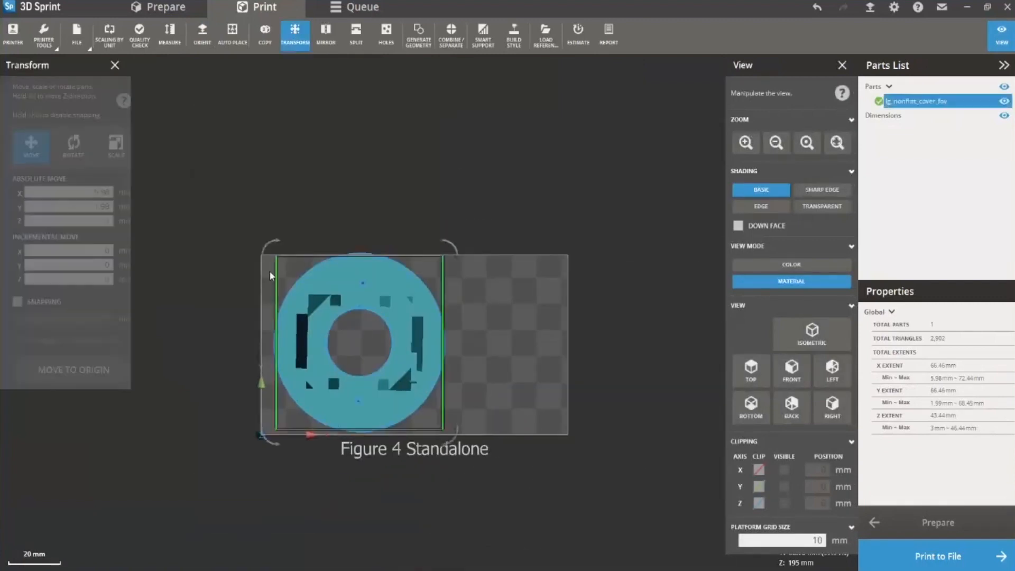
pyautogui.moveTo(320, 365); pyautogui.dragTo(372, 366)
pyautogui.moveTo(372, 539); pyautogui.dragTo(287, 367, button='right')
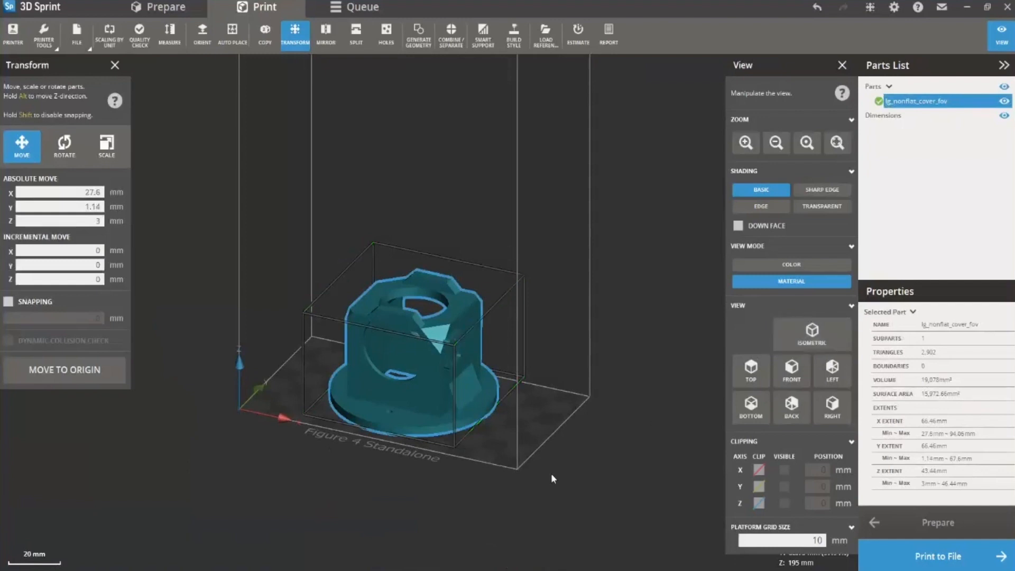
# - Apply Sharp Edge shading and clip the cover along Z, raising the clipping plane to about 4.87 mm
pyautogui.scroll(1, 517, 470)
pyautogui.click(805, 193)
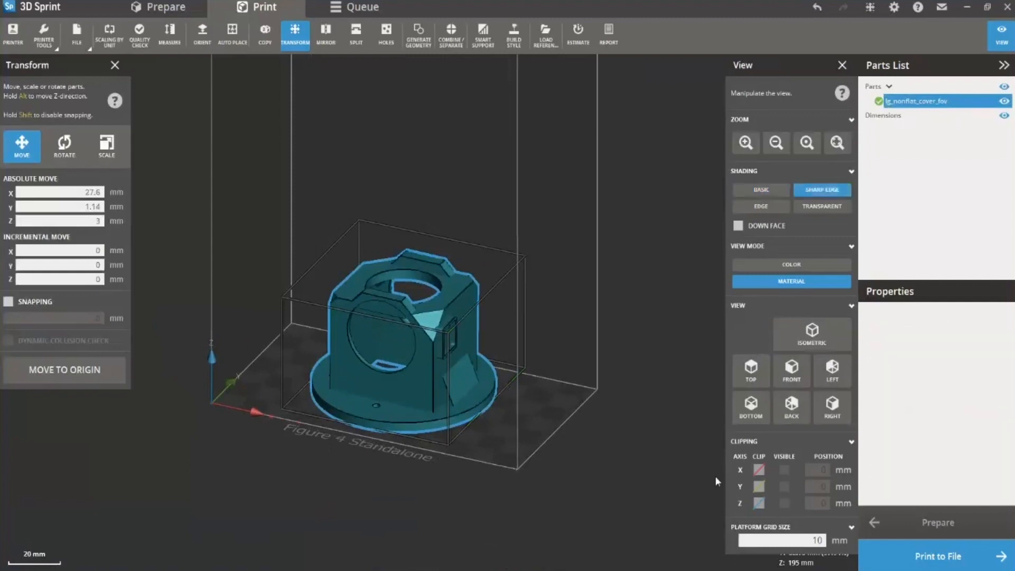
pyautogui.click(758, 503)
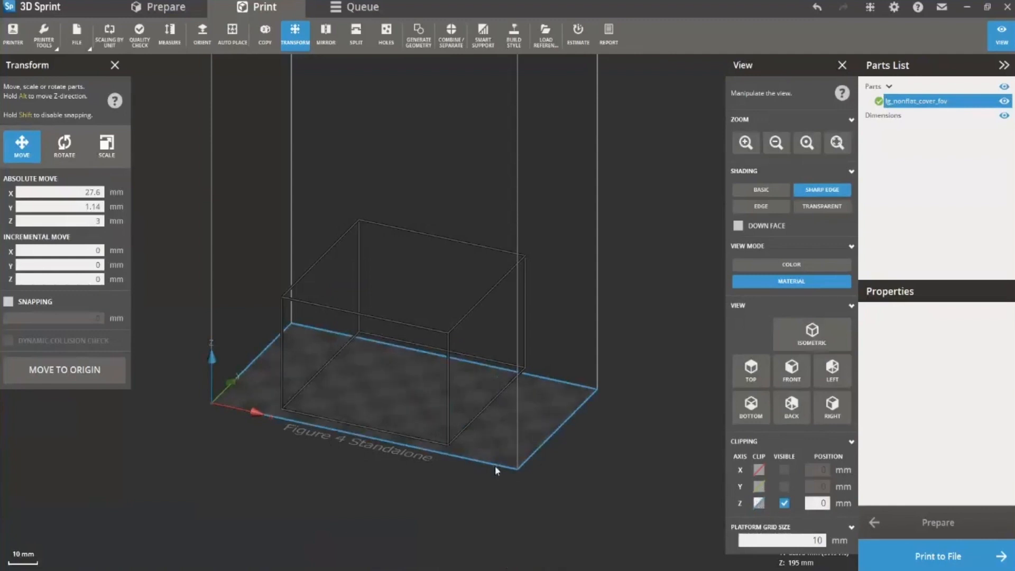
pyautogui.moveTo(496, 469); pyautogui.dragTo(507, 453)
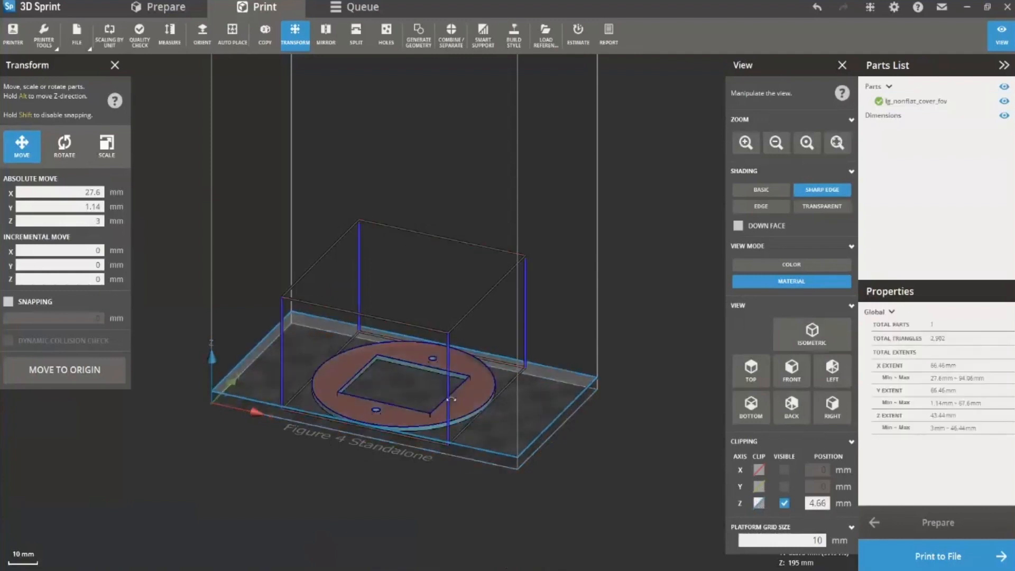
pyautogui.moveTo(451, 497); pyautogui.dragTo(432, 548, button='right')
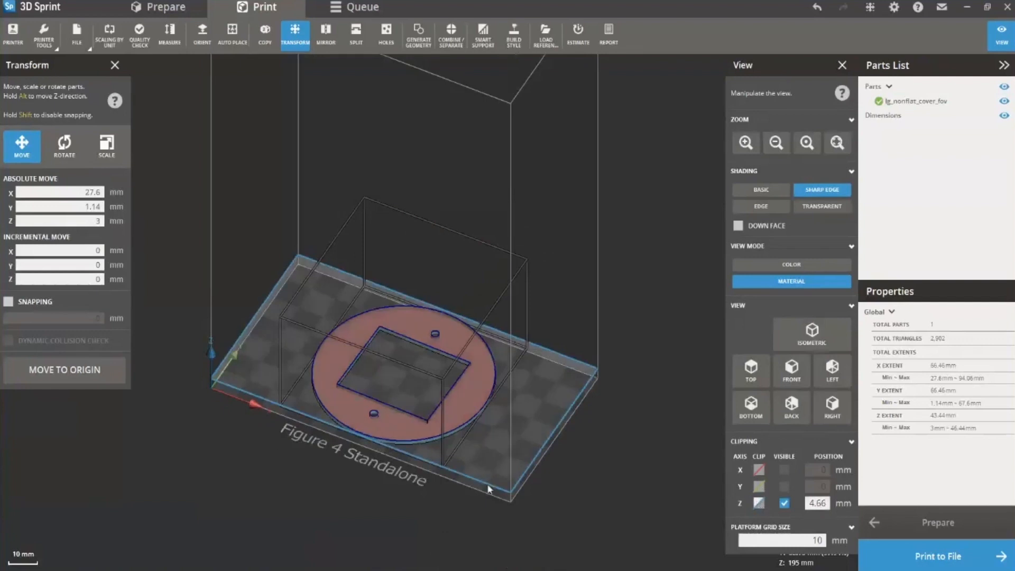
pyautogui.moveTo(488, 489)
pyautogui.mouseDown()
pyautogui.moveTo(509, 367)
pyautogui.moveTo(493, 485)
pyautogui.mouseUp()
pyautogui.moveTo(443, 518); pyautogui.dragTo(415, 506, button='right')
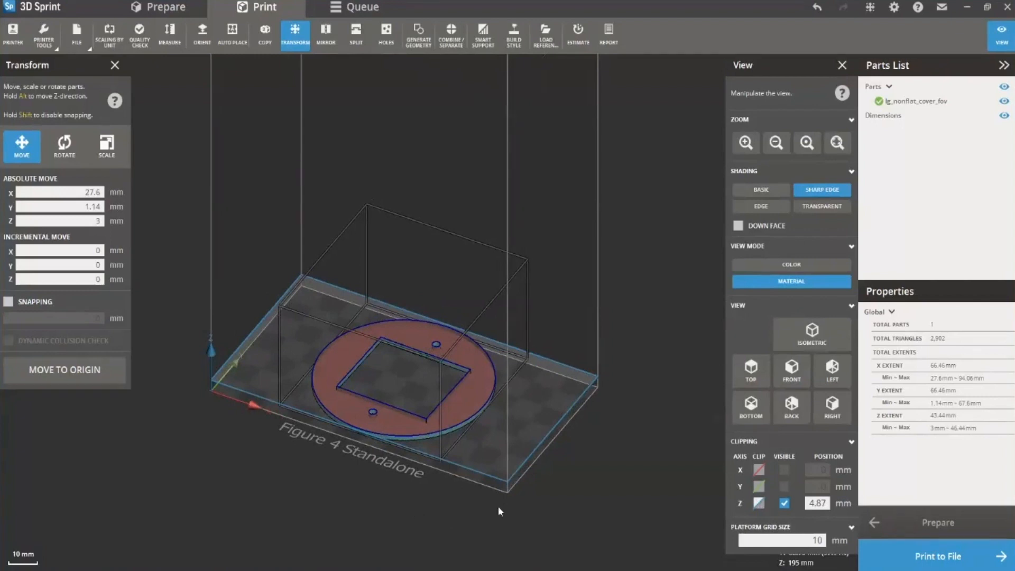
# - Flip the Z clipping to show the cover's upper portion, inspect it, and turn the Z clipping off
pyautogui.click(759, 503)
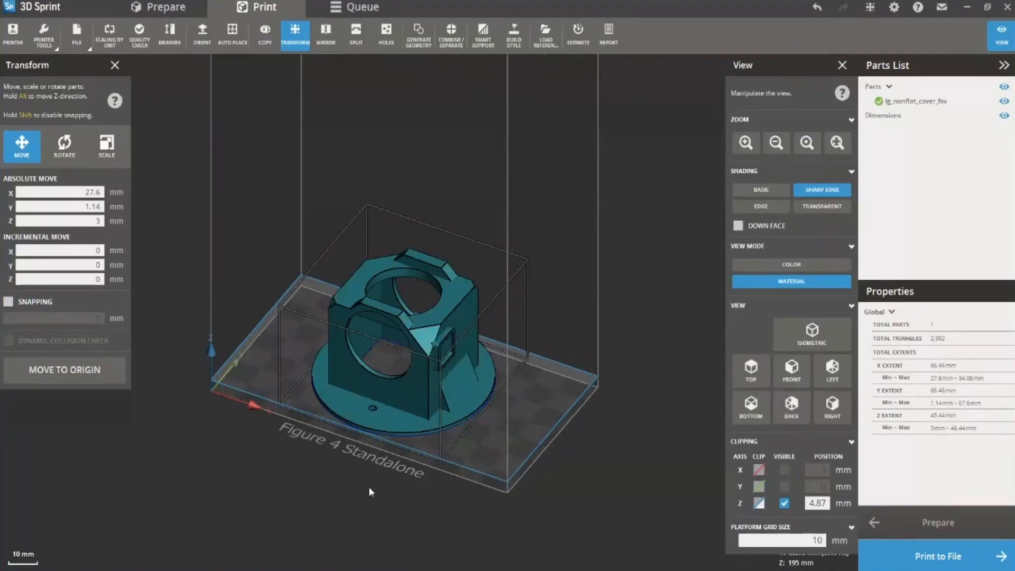
pyautogui.moveTo(366, 478); pyautogui.dragTo(347, 455, button='right')
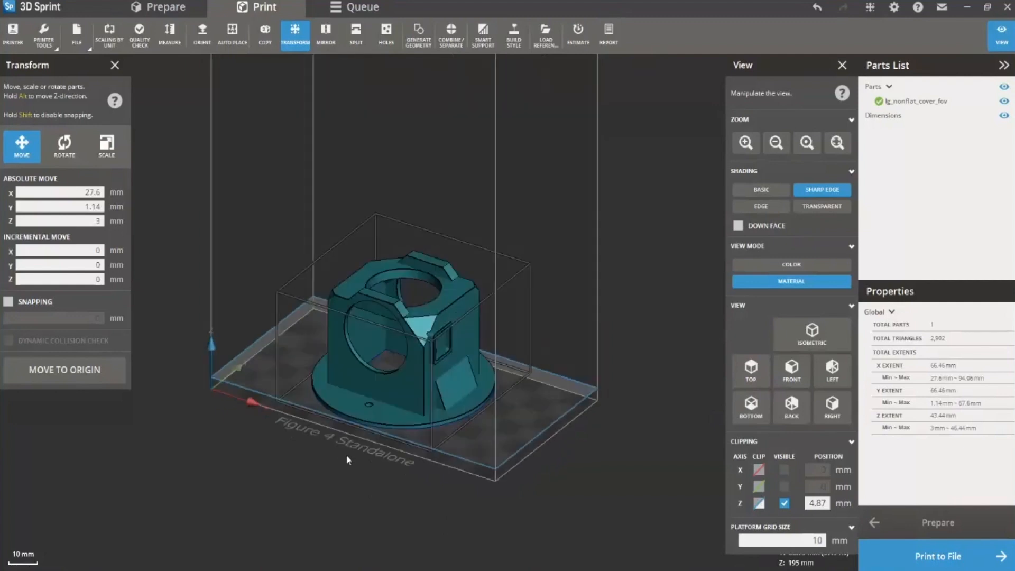
pyautogui.click(784, 504)
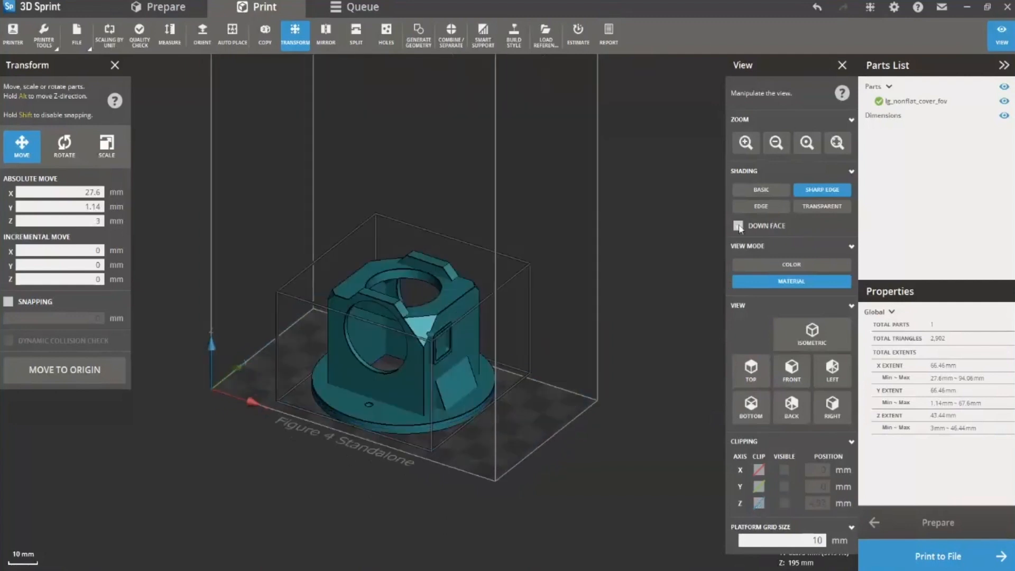
# - Turn on down-face shading and set its number of grades to 10
pyautogui.click(738, 226)
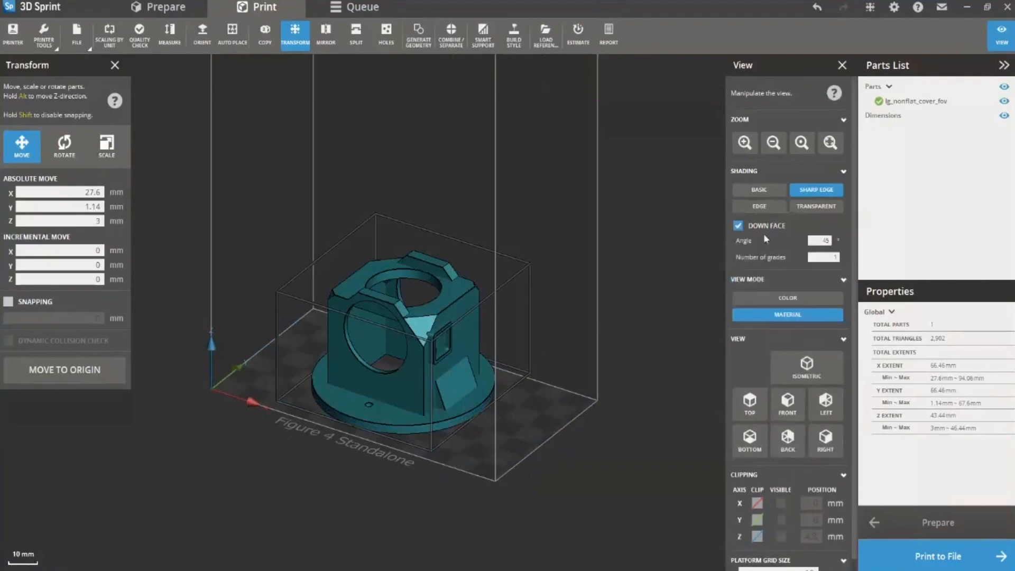
pyautogui.click(828, 257)
pyautogui.write('0')
# - Examine the color-graded down faces on the cover's underside and openings from below, and check its upper side
pyautogui.moveTo(360, 333); pyautogui.dragTo(353, 161, button='right')
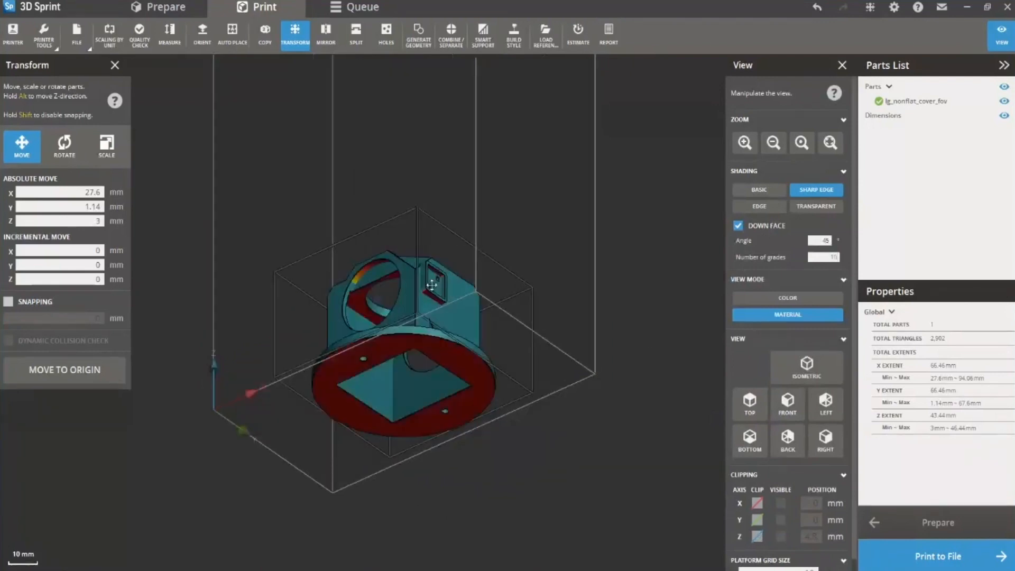
pyautogui.moveTo(369, 389); pyautogui.dragTo(369, 333, button='right')
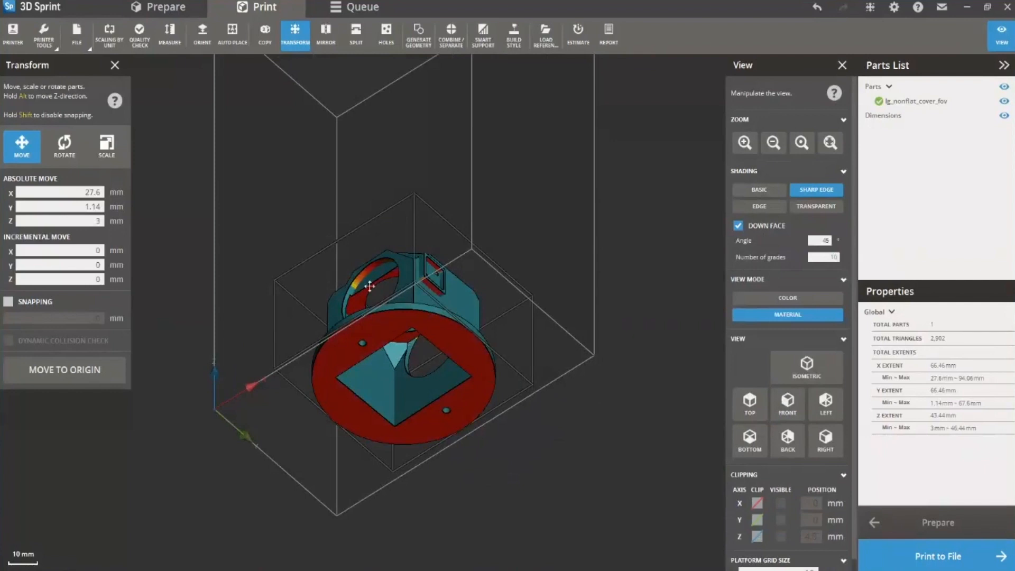
pyautogui.scroll(3, 370, 286)
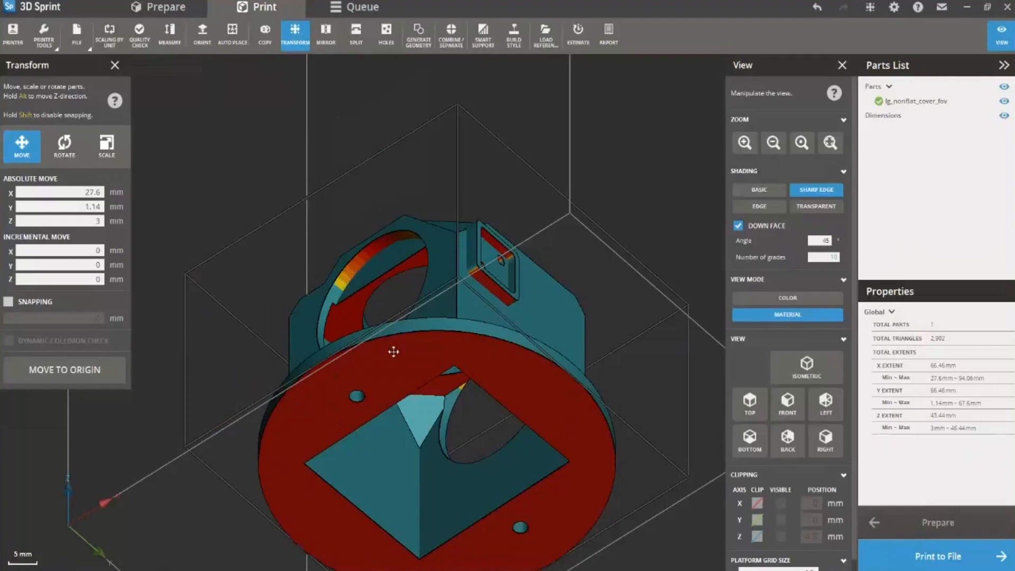
pyautogui.scroll(-1, 417, 340)
pyautogui.scroll(-3, 416, 340)
pyautogui.moveTo(342, 299)
pyautogui.mouseDown(button='right')
pyautogui.moveTo(349, 335)
pyautogui.moveTo(418, 454)
pyautogui.mouseUp(button='right')
pyautogui.moveTo(385, 403); pyautogui.dragTo(443, 477, button='right')
pyautogui.scroll(2, 413, 404)
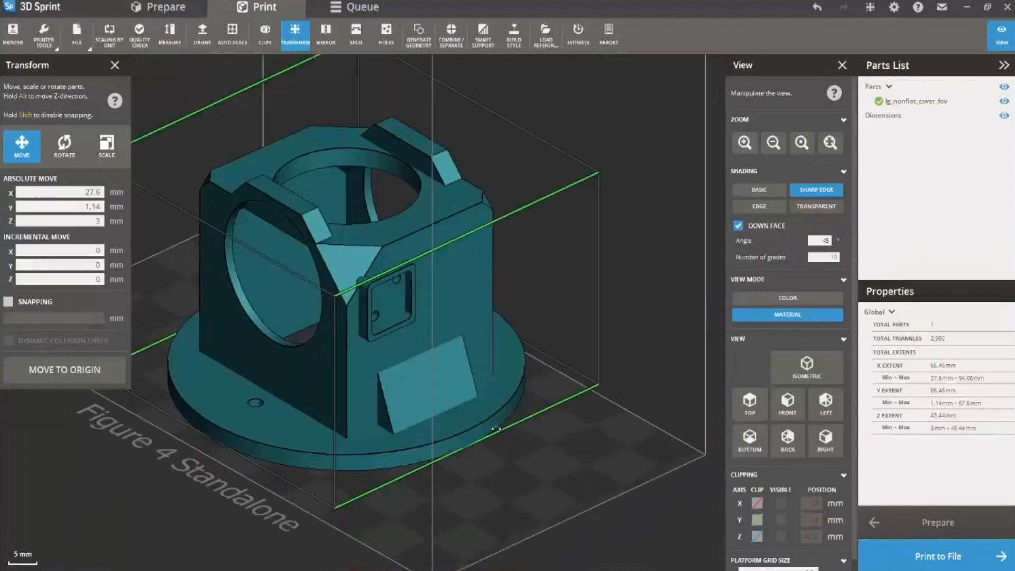
pyautogui.scroll(-2, 414, 403)
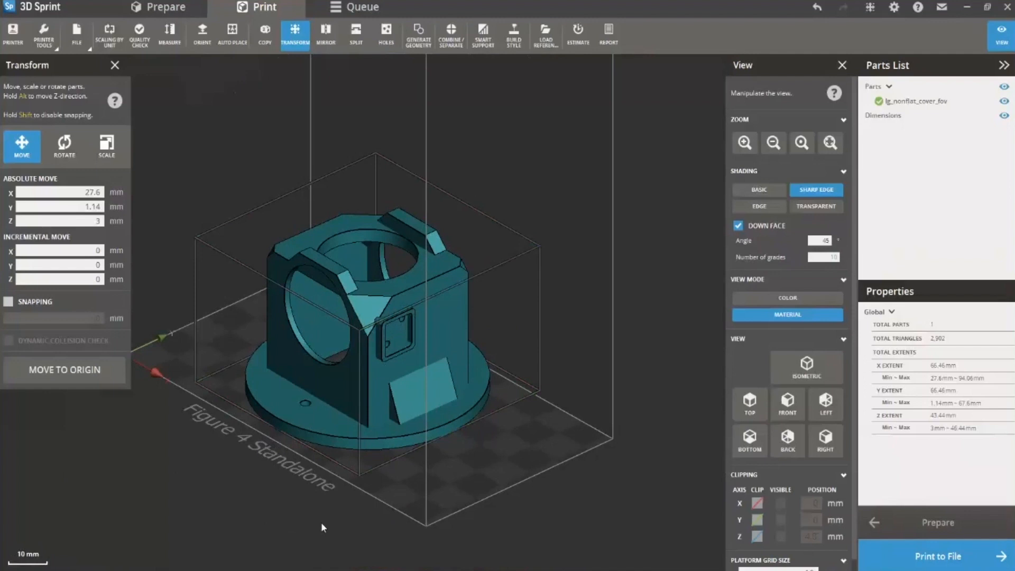
# - Rotate the cover 310 degrees about the Y axis with snapping at 10 degrees
pyautogui.moveTo(281, 495); pyautogui.dragTo(359, 489, button='middle')
pyautogui.moveTo(477, 416); pyautogui.dragTo(367, 345, button='right')
pyautogui.click(57, 135)
pyautogui.moveTo(484, 388); pyautogui.dragTo(556, 322, button='right')
pyautogui.moveTo(579, 219); pyautogui.dragTo(468, 169)
pyautogui.moveTo(512, 430); pyautogui.dragTo(445, 363, button='right')
pyautogui.moveTo(572, 224); pyautogui.dragTo(540, 335, button='right')
pyautogui.moveTo(386, 212); pyautogui.dragTo(451, 175, button='right')
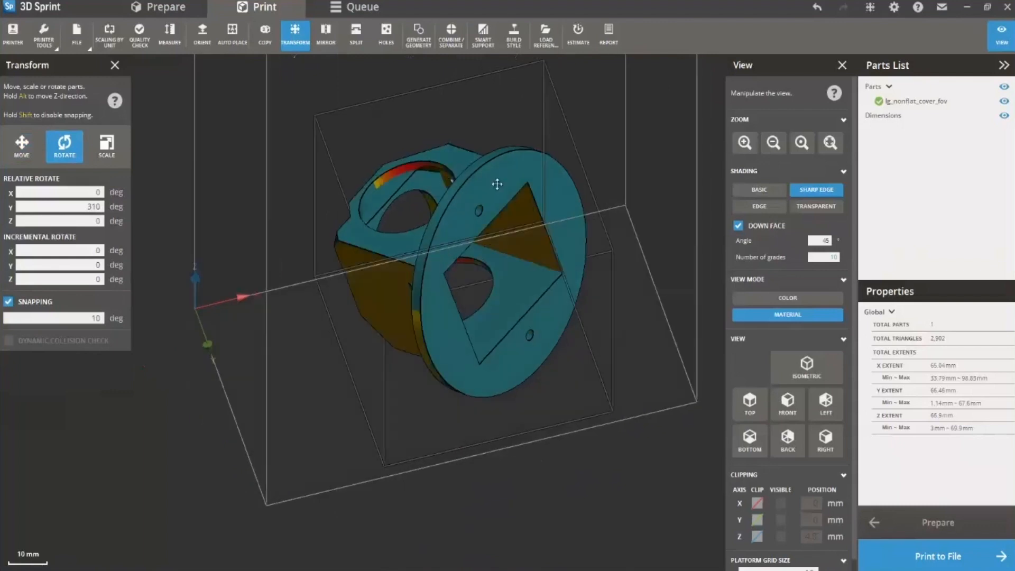
pyautogui.moveTo(497, 181); pyautogui.dragTo(534, 232, button='right')
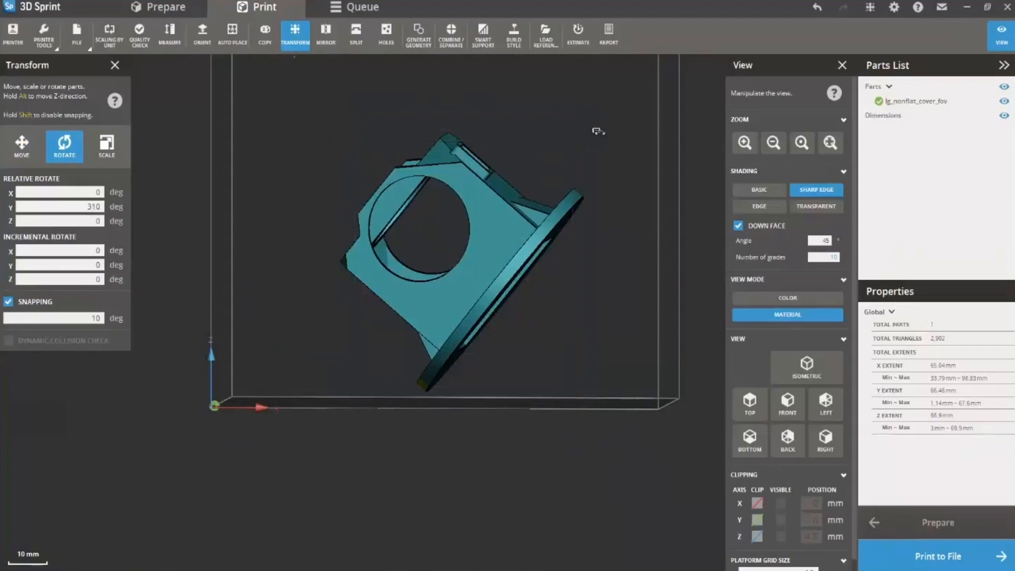
# - Set rotation snapping to 1 degree and rotate the selected cover a further 6 degrees about the Y axis
pyautogui.click(364, 253)
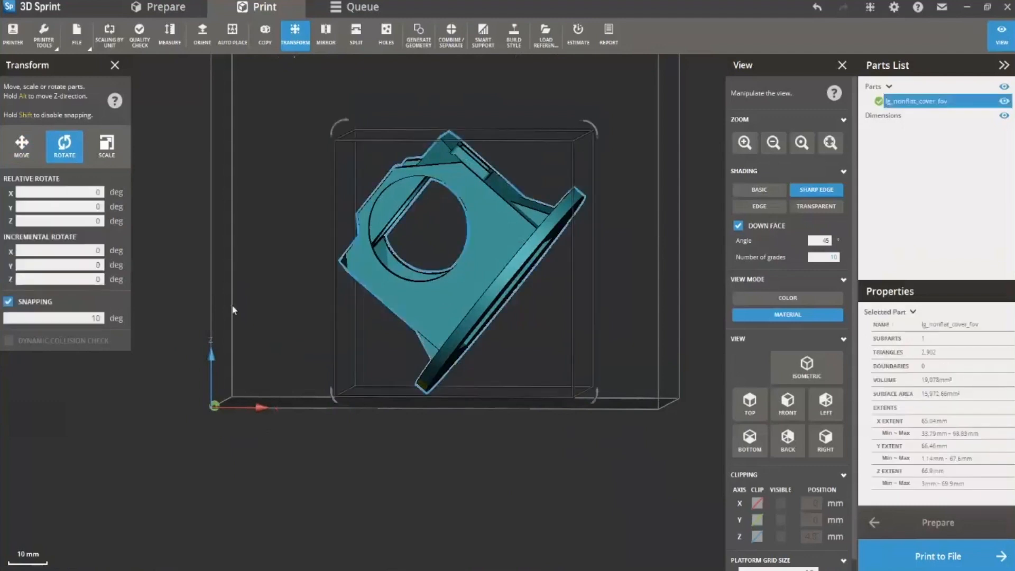
pyautogui.click(95, 323)
pyautogui.press('BackSpace')
pyautogui.moveTo(593, 125); pyautogui.dragTo(520, 451)
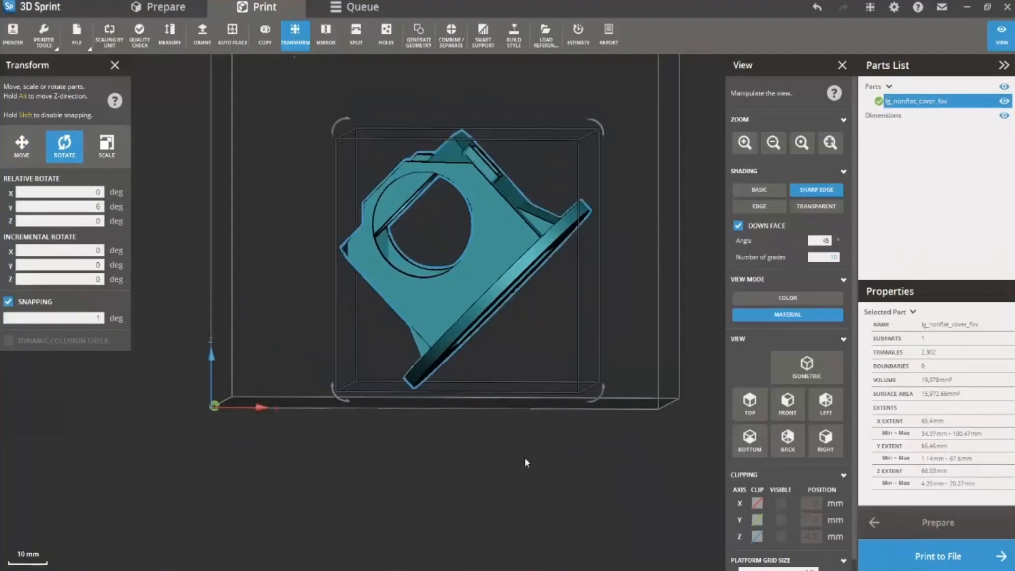
# - Rotate the cover 30 degrees about the X axis, viewing it toward the underside of its round flange
pyautogui.moveTo(575, 421); pyautogui.dragTo(653, 490, button='right')
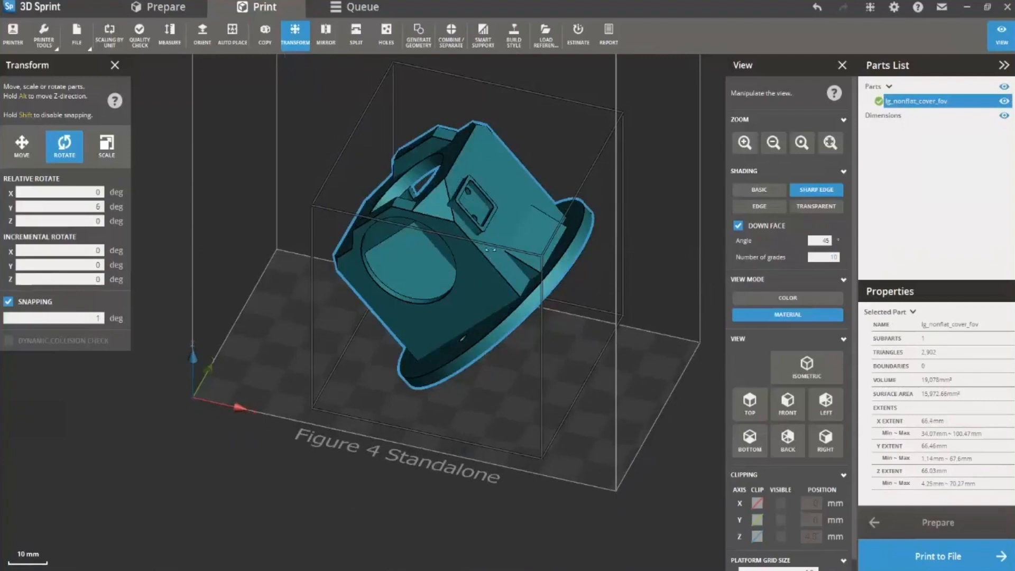
pyautogui.moveTo(492, 356)
pyautogui.mouseDown(button='right')
pyautogui.moveTo(474, 317)
pyautogui.moveTo(524, 333)
pyautogui.moveTo(483, 333)
pyautogui.moveTo(518, 331)
pyautogui.moveTo(517, 250)
pyautogui.mouseUp(button='right')
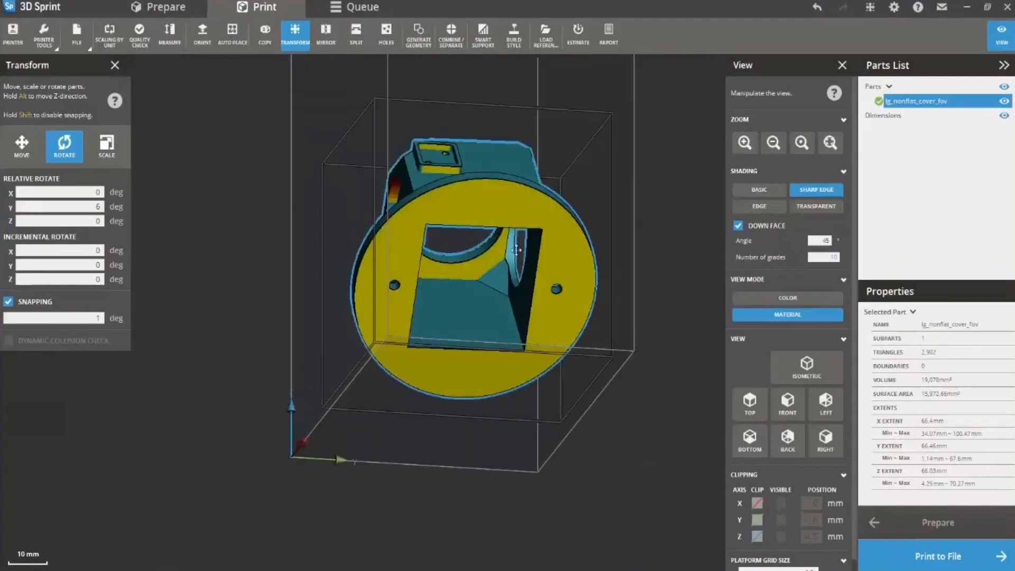
pyautogui.moveTo(532, 230)
pyautogui.mouseDown(button='right')
pyautogui.moveTo(460, 285)
pyautogui.moveTo(558, 170)
pyautogui.moveTo(571, 205)
pyautogui.mouseUp(button='right')
pyautogui.click(602, 123)
pyautogui.click(520, 242)
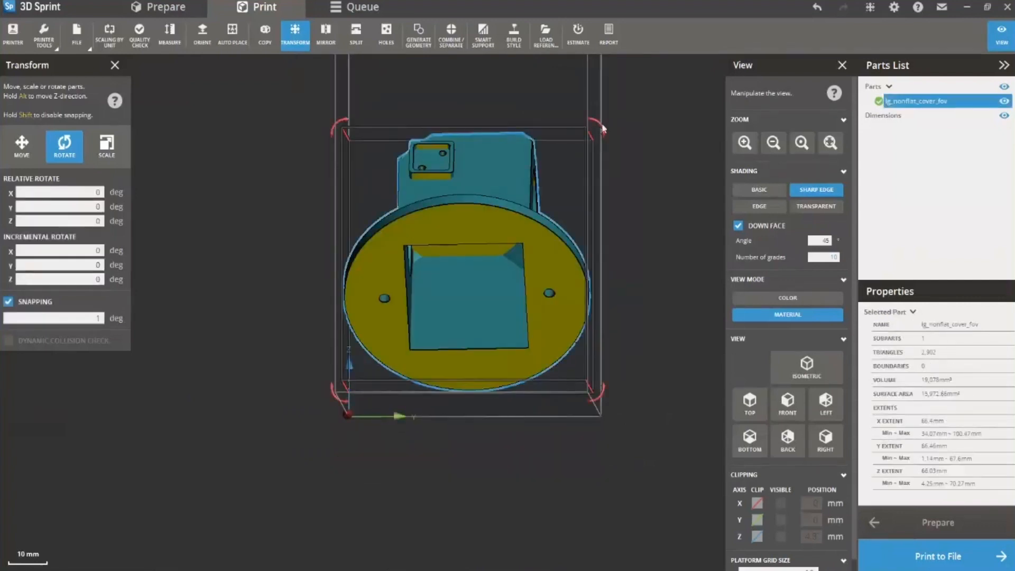
pyautogui.moveTo(601, 124); pyautogui.dragTo(514, 109)
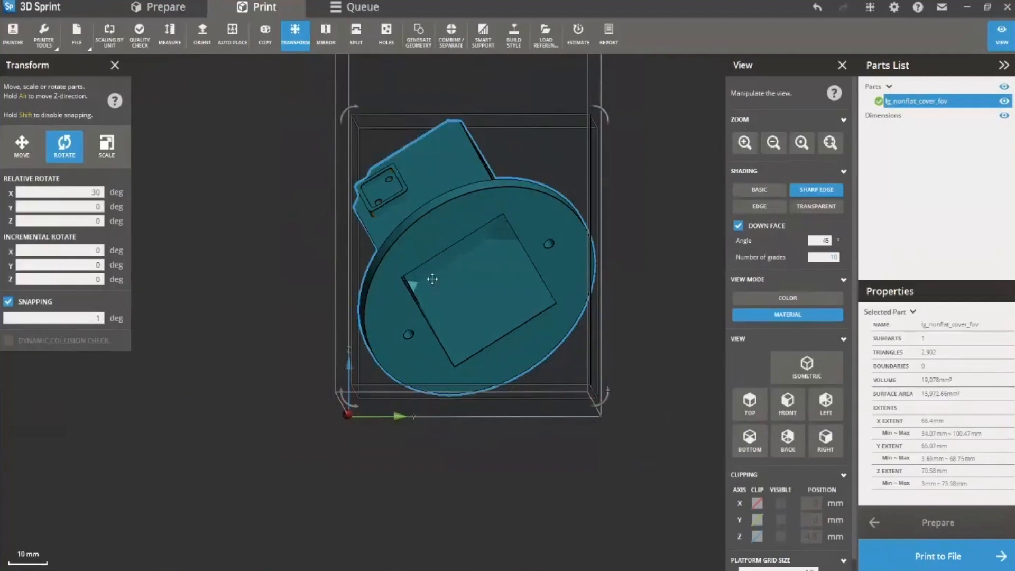
# - Examine the down-face shading on the tilted cover's flange, openings and outer faces from below and above
pyautogui.moveTo(471, 209); pyautogui.dragTo(520, 263, button='right')
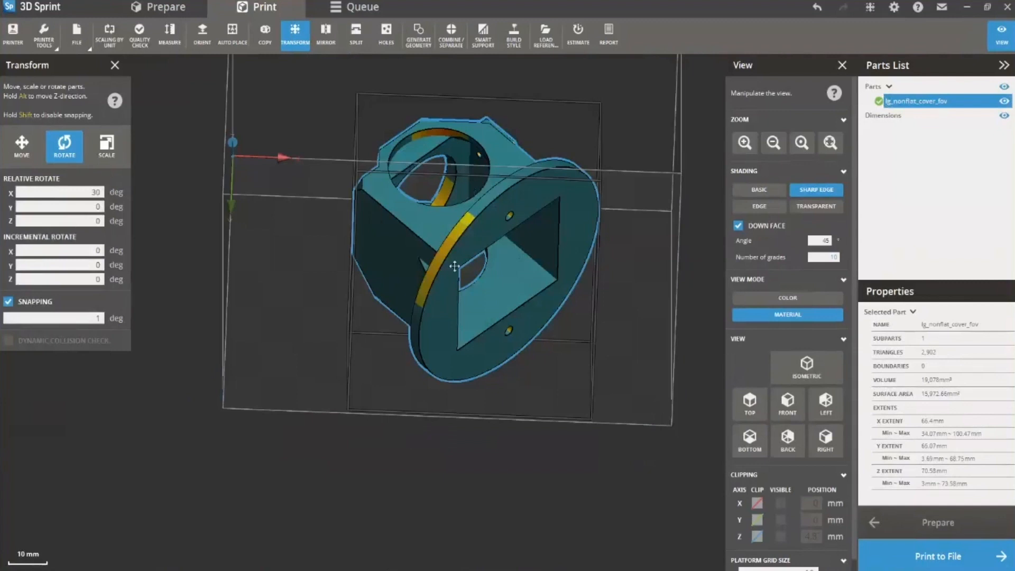
pyautogui.scroll(3, 538, 205)
pyautogui.moveTo(538, 205); pyautogui.dragTo(464, 235, button='right')
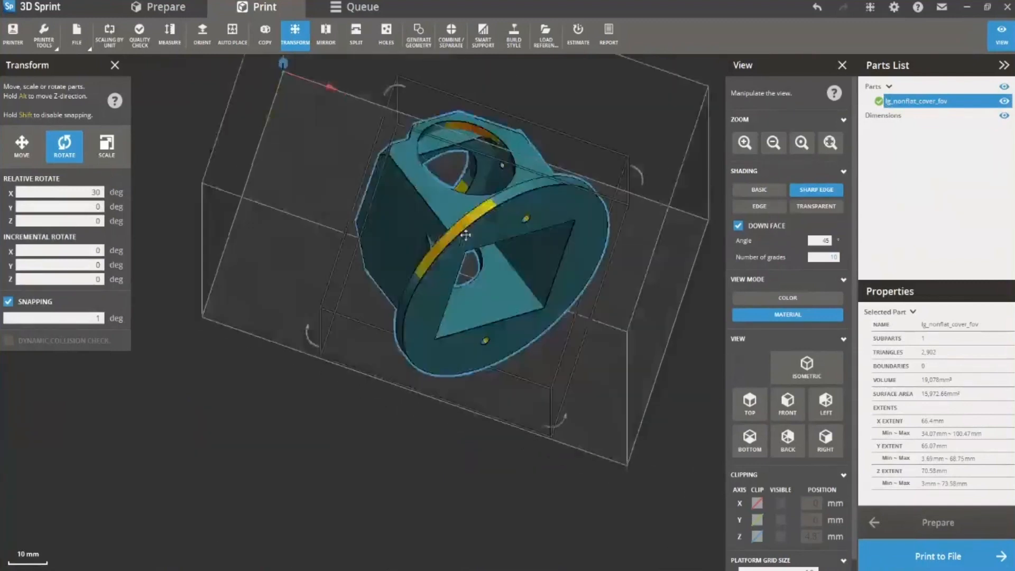
pyautogui.moveTo(442, 179); pyautogui.dragTo(444, 377, button='right')
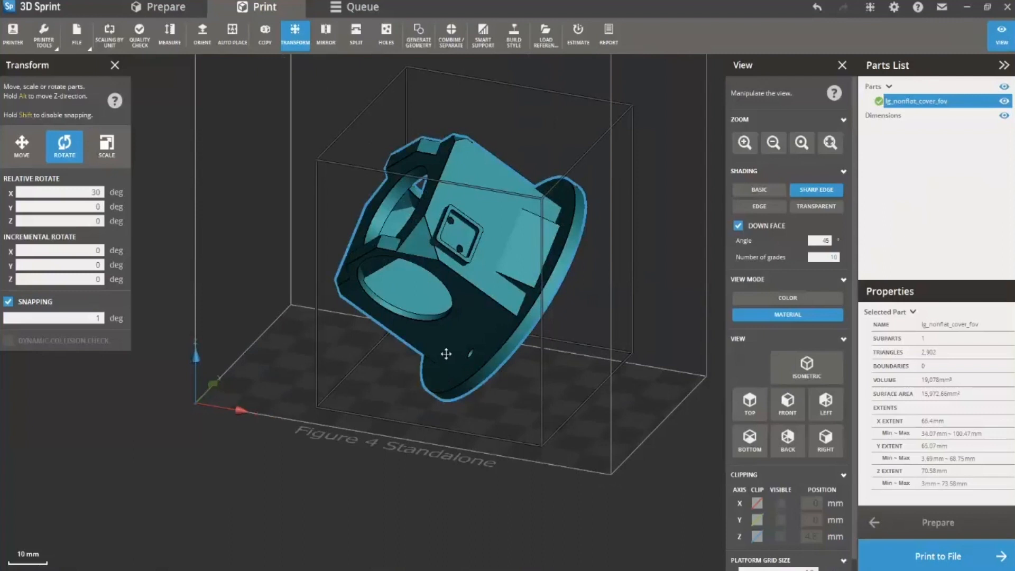
pyautogui.scroll(-2, 513, 370)
pyautogui.keyDown('shift'); pyautogui.moveTo(488, 378); pyautogui.dragTo(417, 385, button='right'); pyautogui.keyUp('shift')
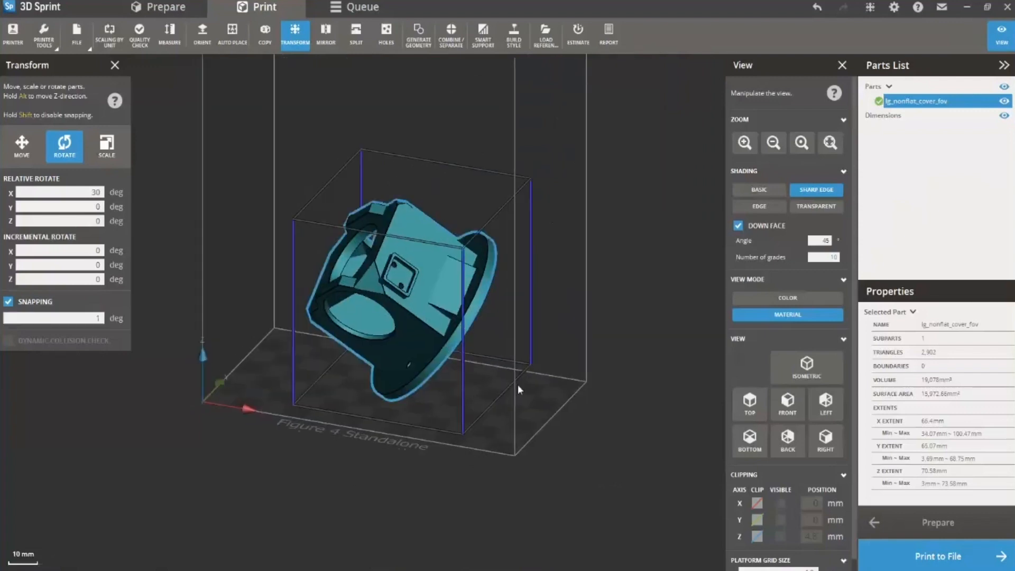
# - Clip the tilted cover along Z, raise the clipping plane to about 77 mm to inspect its cross-sections, and turn clipping off
pyautogui.click(757, 536)
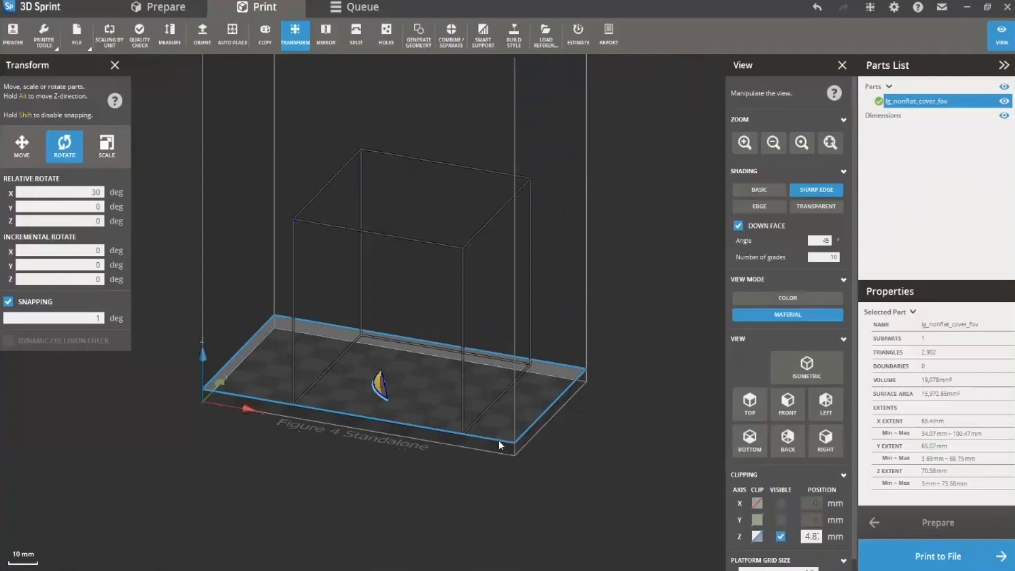
pyautogui.moveTo(499, 440); pyautogui.dragTo(535, 268)
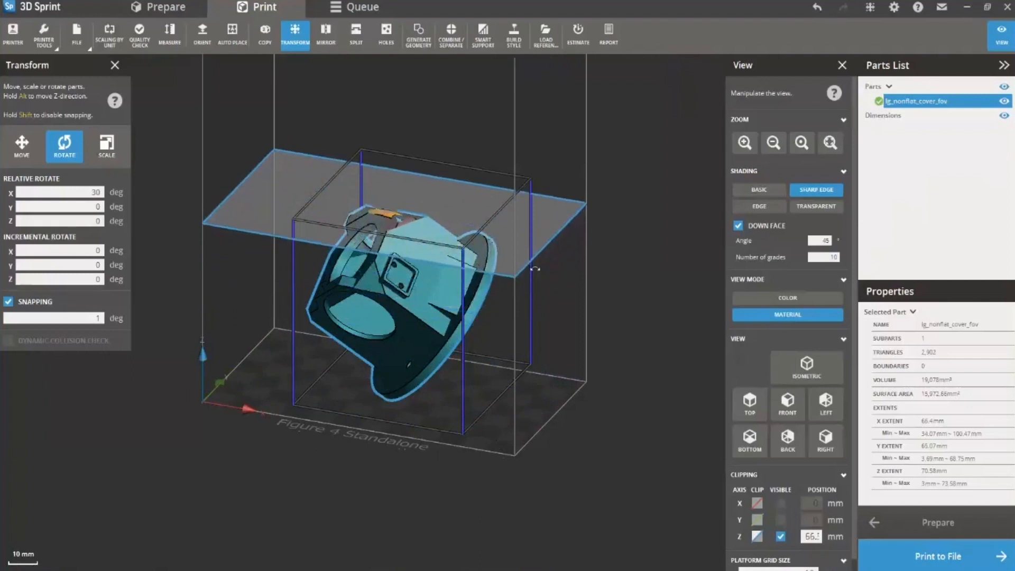
pyautogui.click(486, 420)
pyautogui.moveTo(487, 420); pyautogui.dragTo(386, 198, button='right')
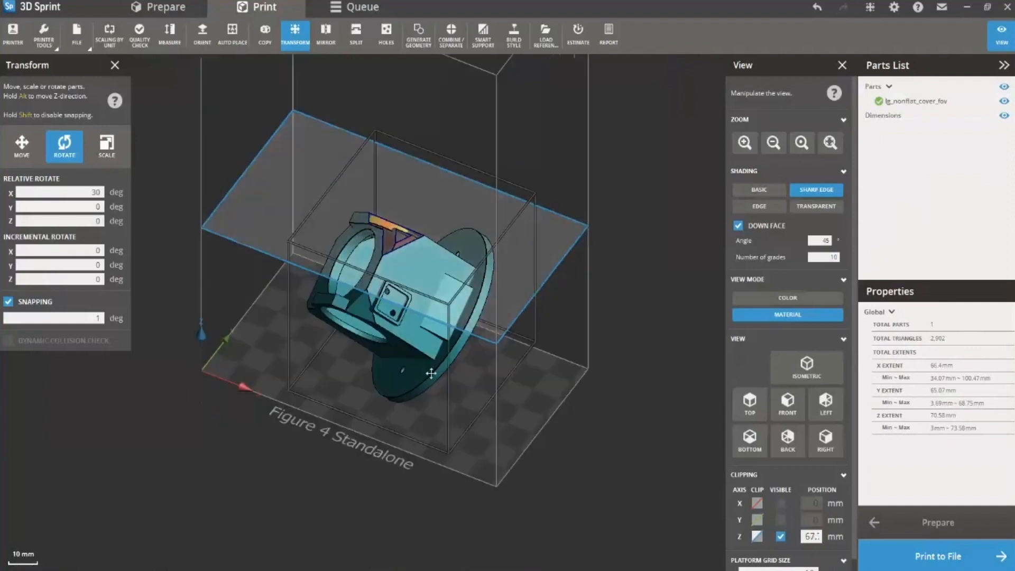
pyautogui.moveTo(470, 336); pyautogui.dragTo(490, 304)
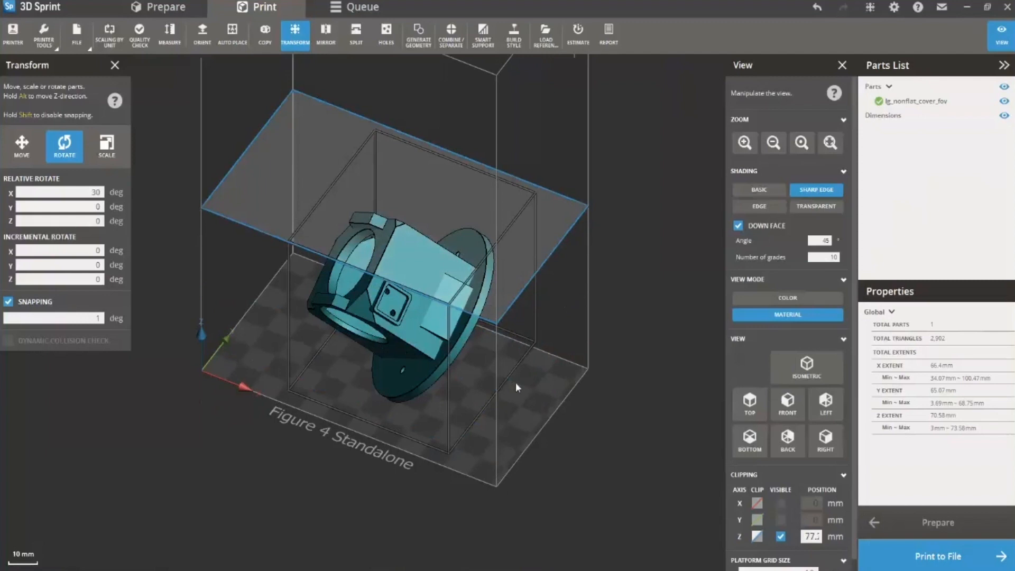
pyautogui.moveTo(342, 475); pyautogui.dragTo(315, 433, button='right')
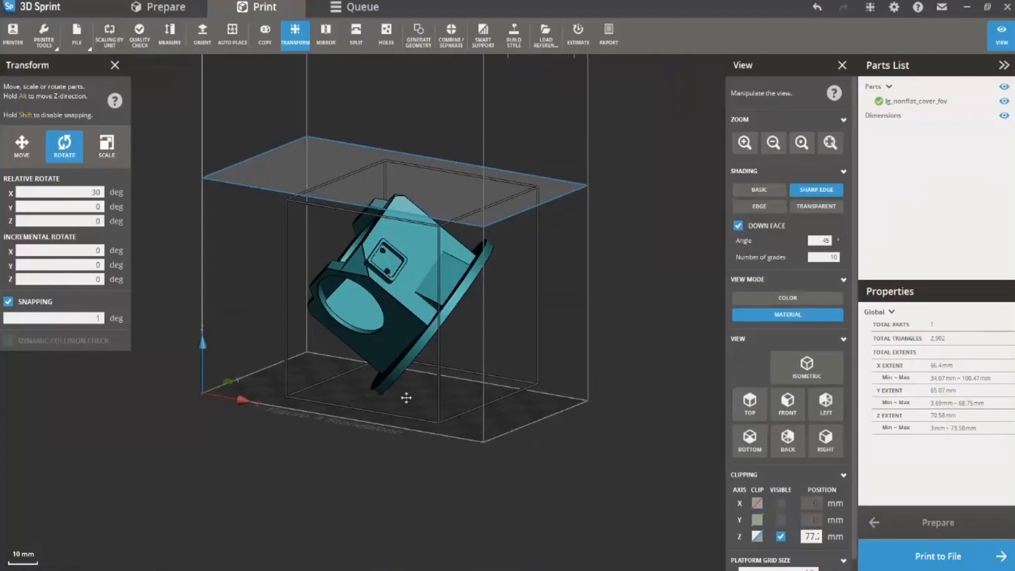
pyautogui.moveTo(317, 402); pyautogui.dragTo(277, 389, button='right')
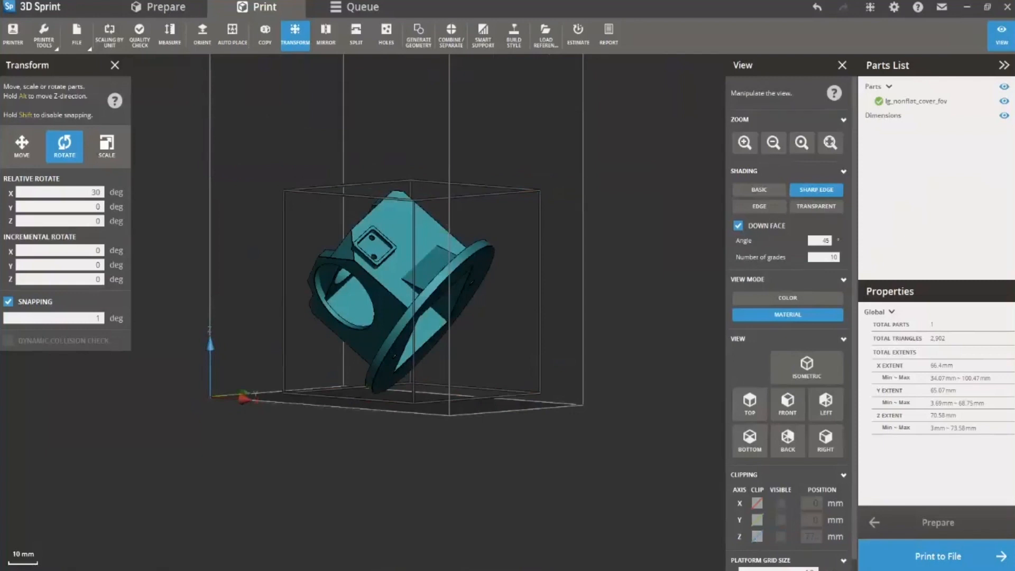
# - Switch from Transform to the Smart Support generation settings and open the Must Watch – Best Practices link
pyautogui.click(111, 67)
pyautogui.click(484, 35)
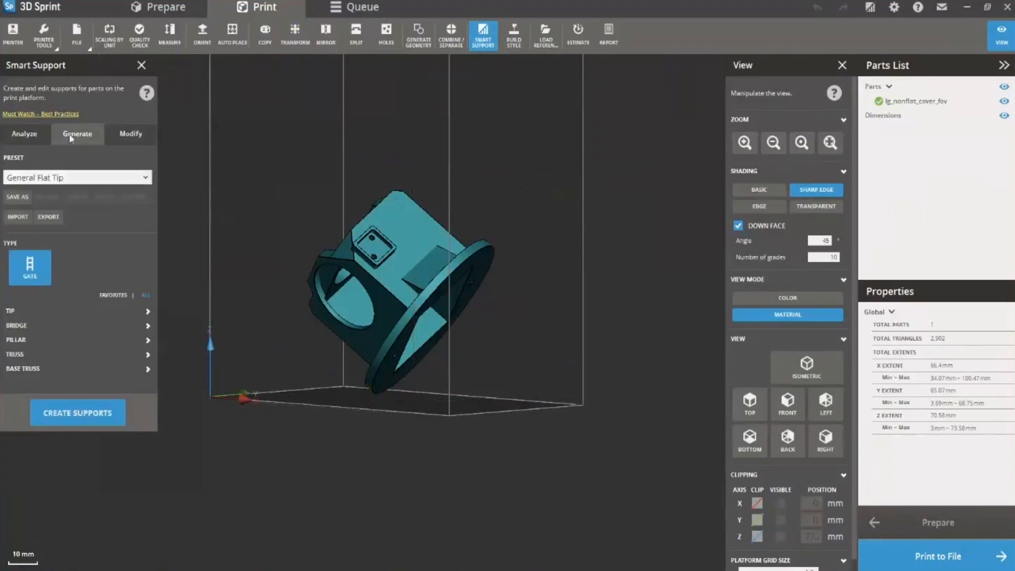
pyautogui.click(38, 114)
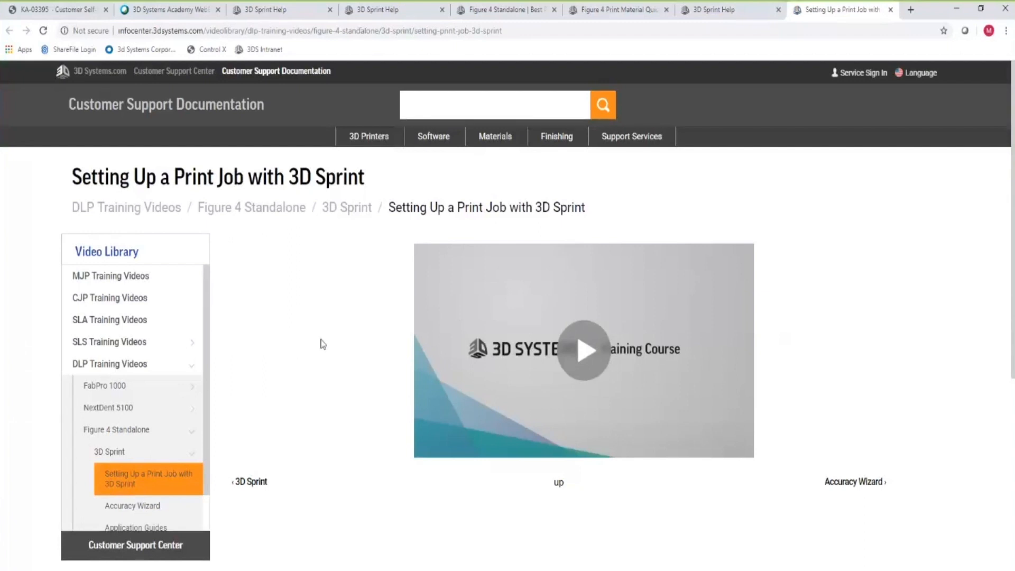
# - Look over the print job setup video page and open Best Practices under Figure 4 Standalone in the Video Library
pyautogui.scroll(-5, 338, 333)
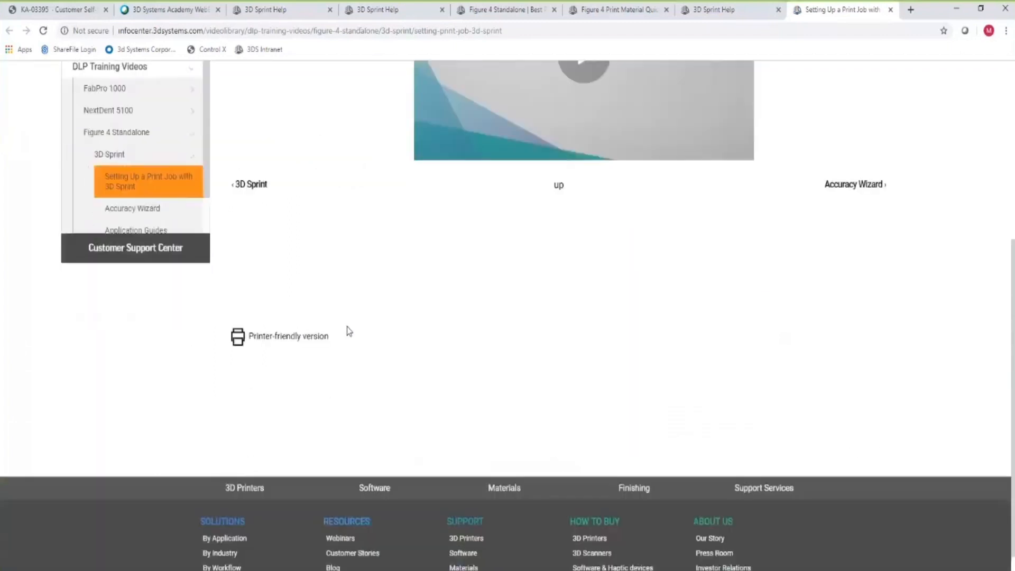
pyautogui.scroll(2, 346, 331)
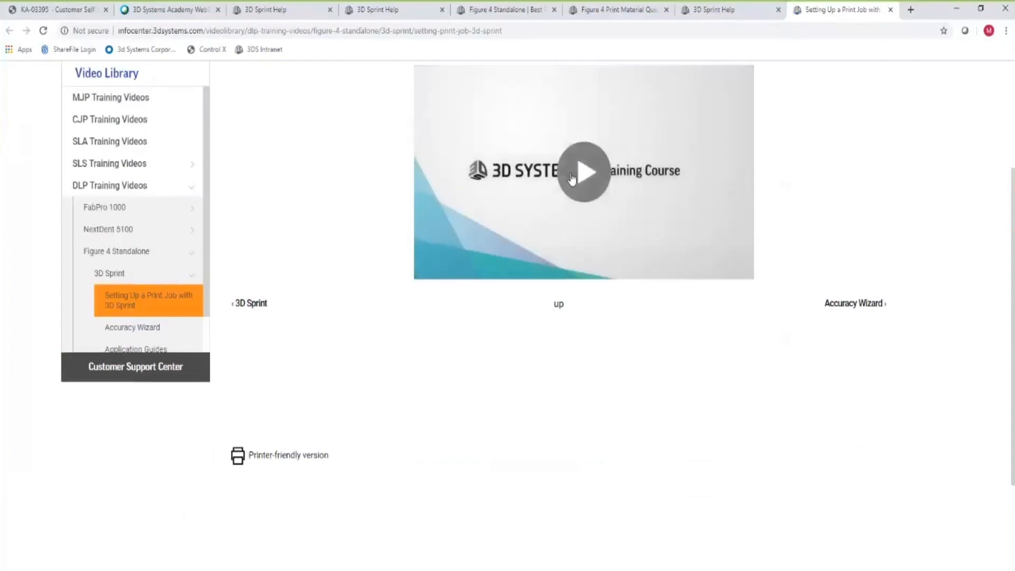
pyautogui.scroll(-1, 210, 254)
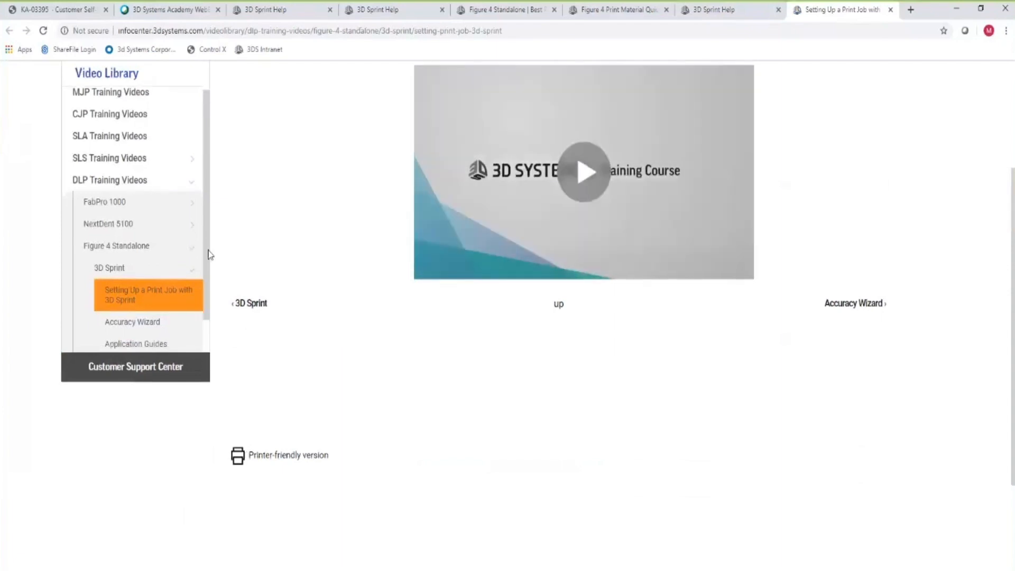
pyautogui.scroll(-3, 209, 254)
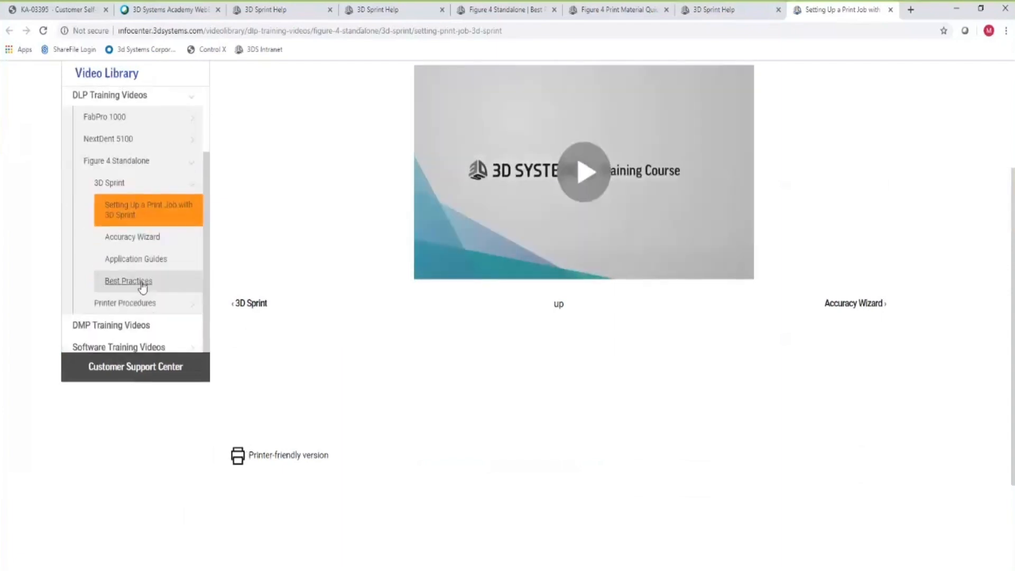
pyautogui.click(141, 284)
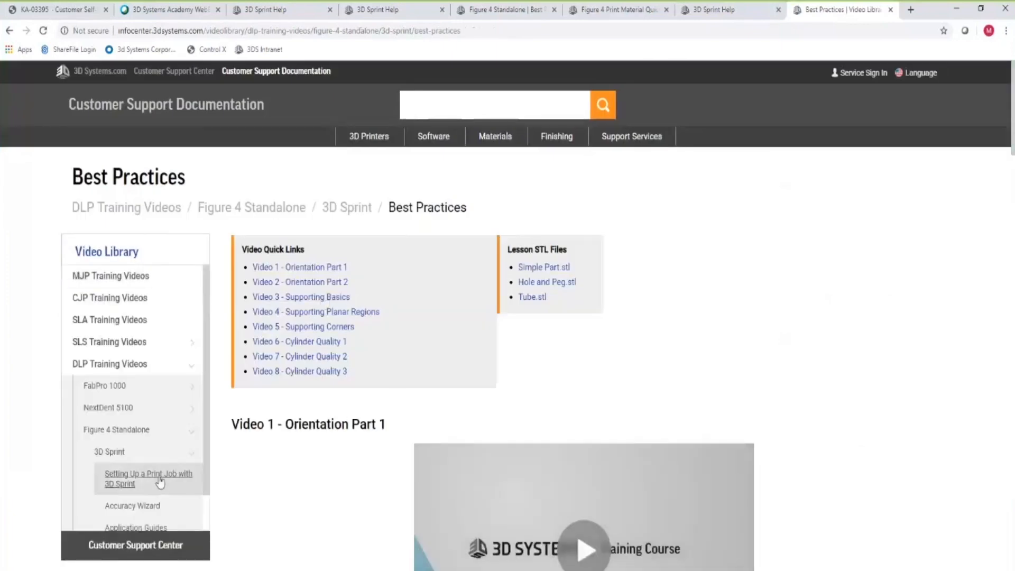
# - Open the Application Guides page in the Video Library and look over the Jewelry video and lesson STL files
pyautogui.scroll(-2, 144, 468)
pyautogui.click(140, 468)
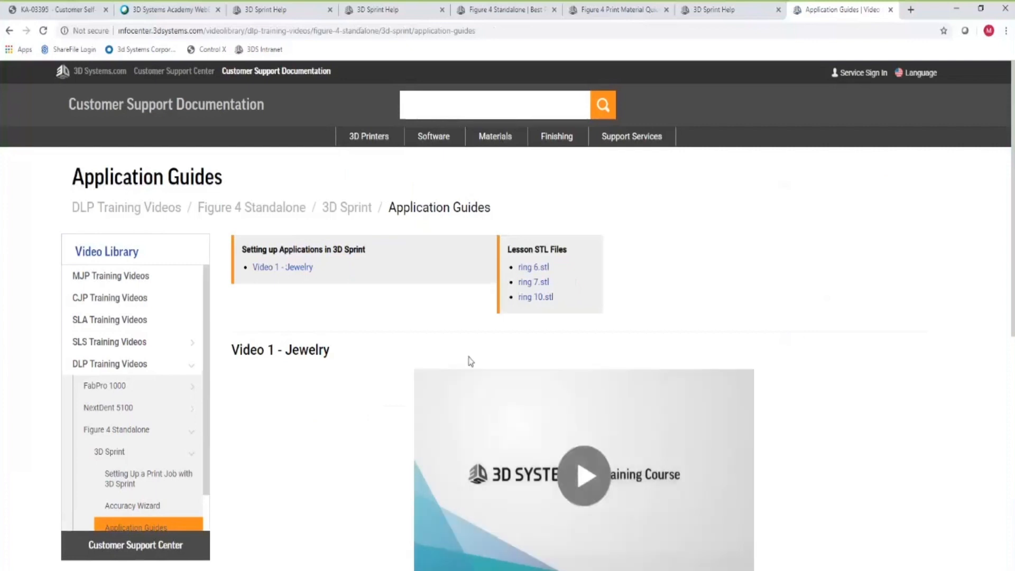
pyautogui.scroll(-3, 314, 450)
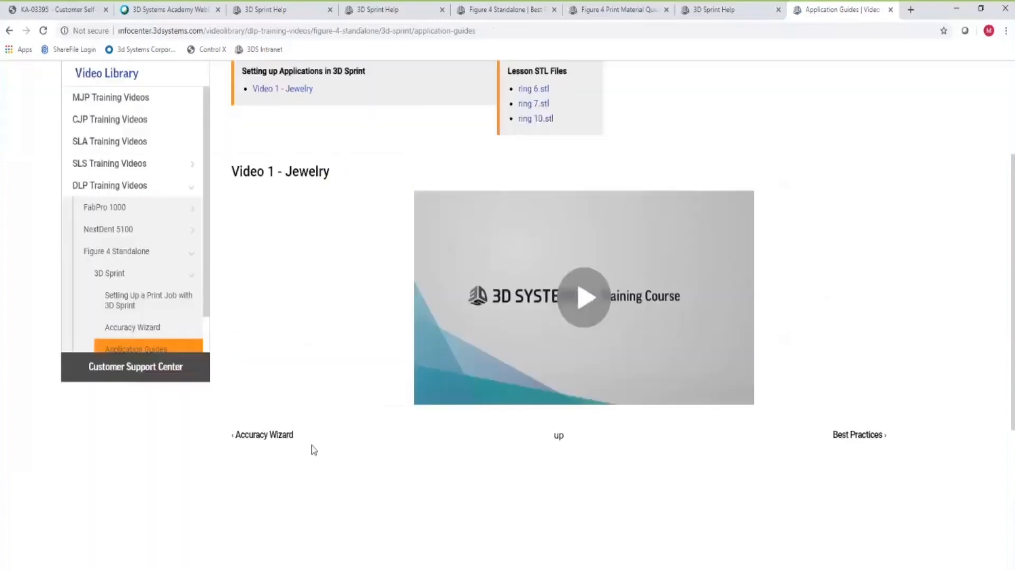
pyautogui.scroll(3, 314, 449)
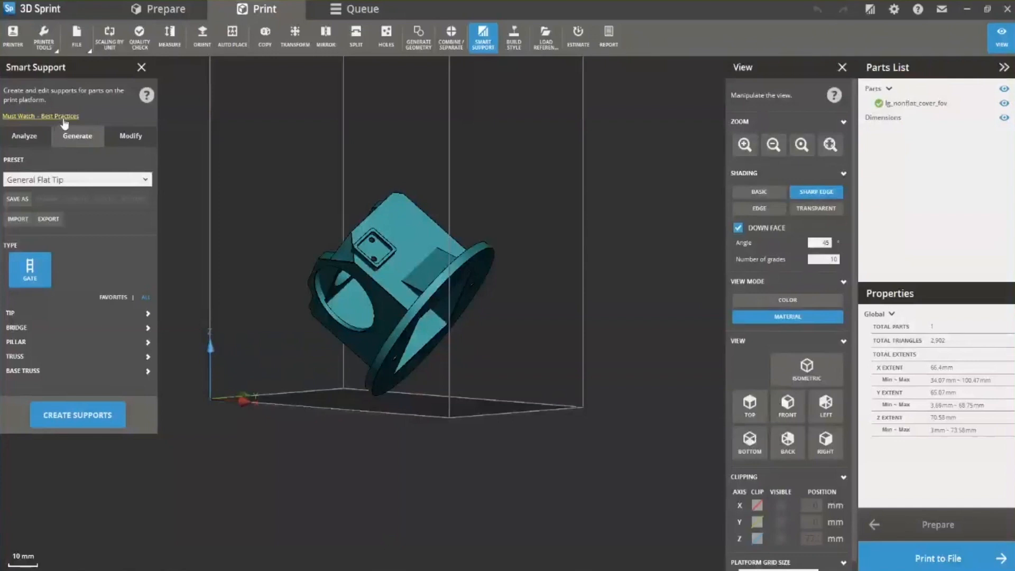
# - Open the Smart Support help from 3D Sprint, read through the topic to its end, and open the related Support Parameters topic
pyautogui.click(147, 97)
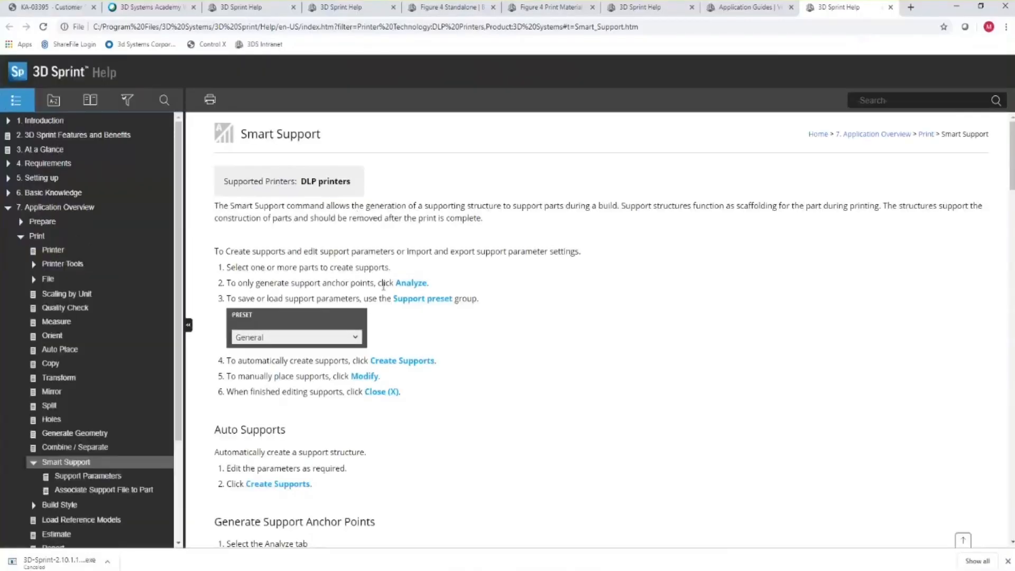
pyautogui.scroll(-1, 386, 295)
pyautogui.scroll(-6, 386, 295)
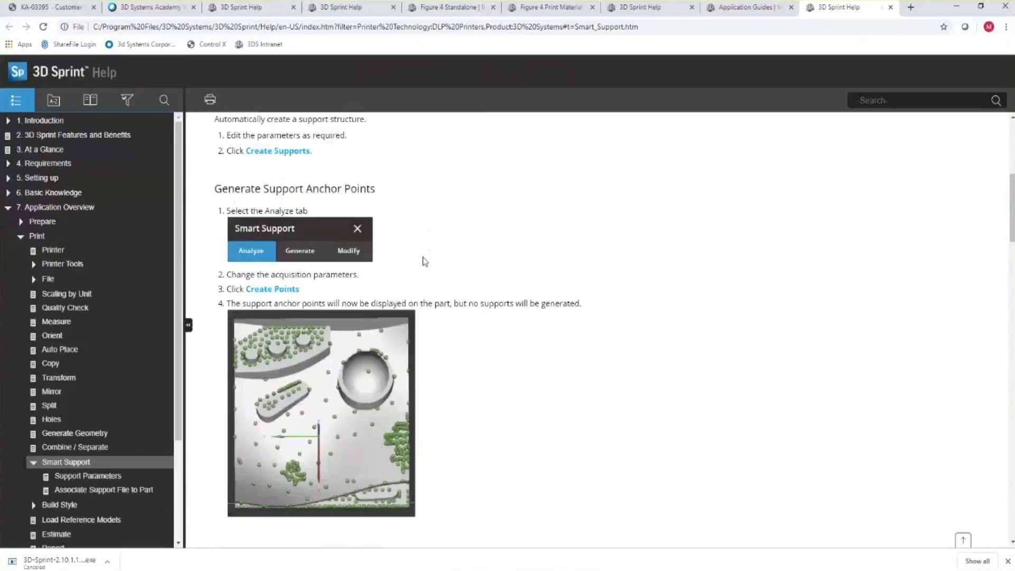
pyautogui.scroll(-11, 431, 261)
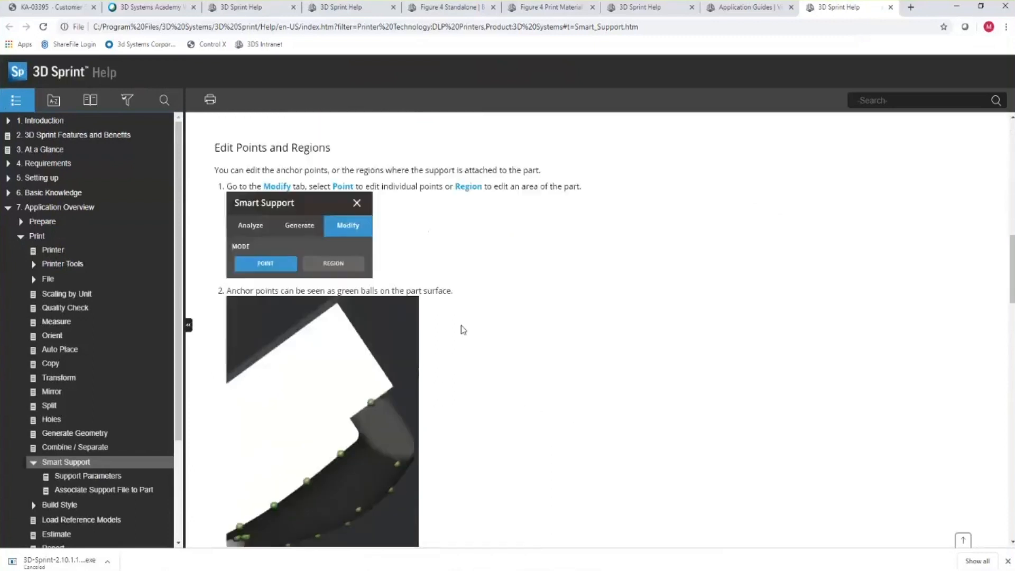
pyautogui.scroll(-12, 466, 327)
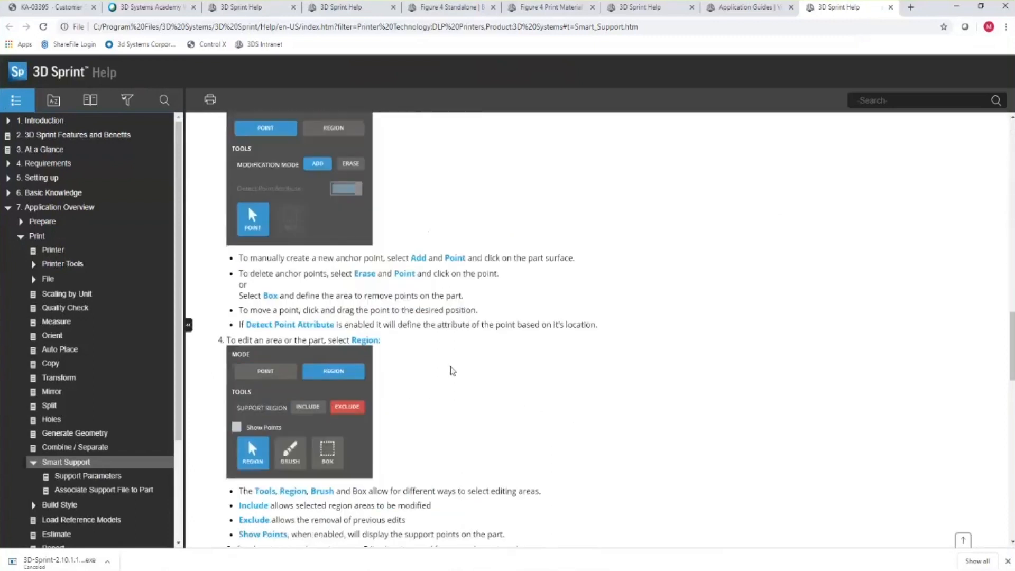
pyautogui.scroll(-13, 457, 364)
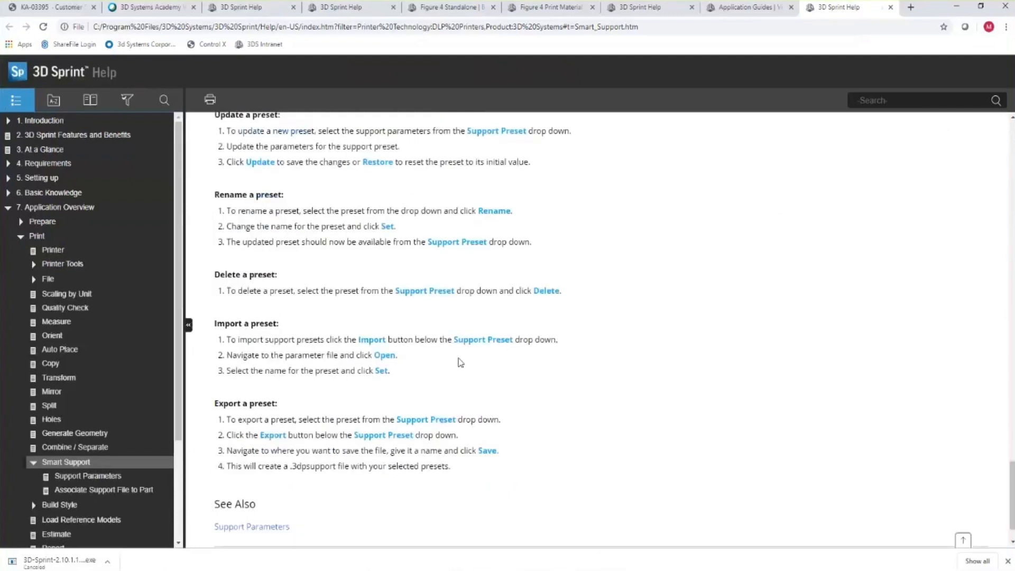
pyautogui.scroll(-1, 450, 370)
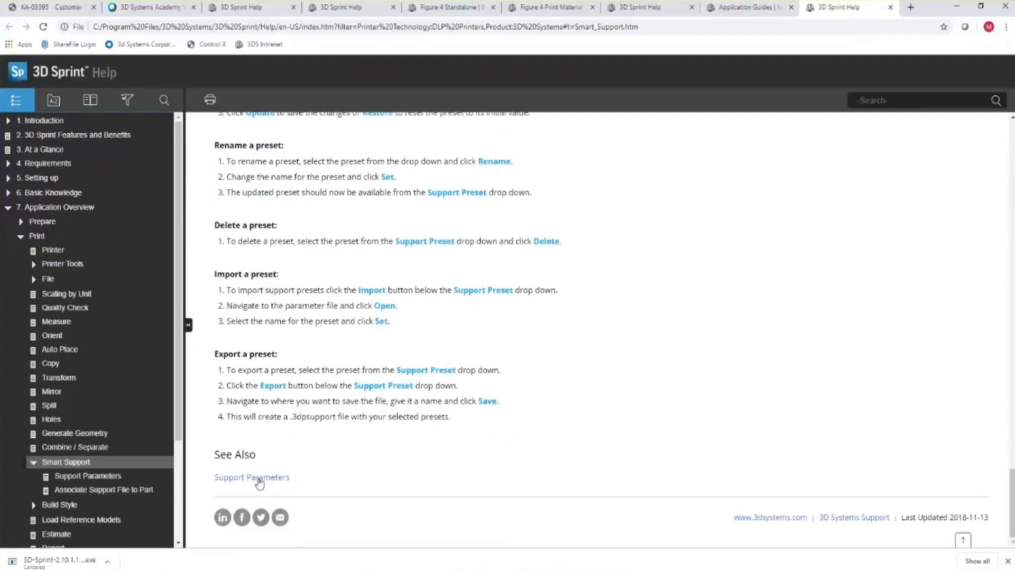
pyautogui.click(259, 478)
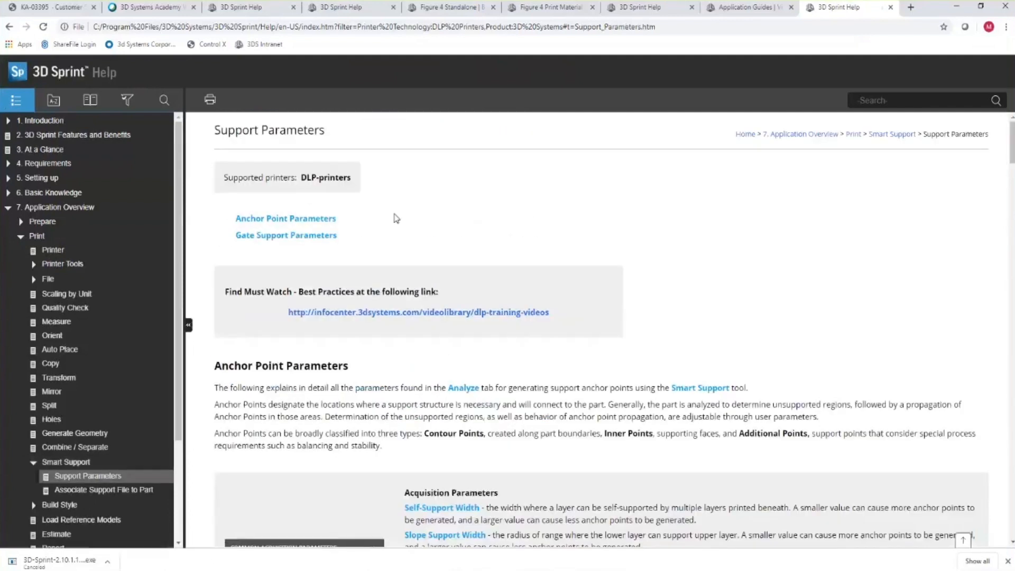
# - Read the Gate Support Parameters help on tip and bridge settings, then return to 3D Sprint
pyautogui.click(296, 235)
pyautogui.scroll(-4, 402, 287)
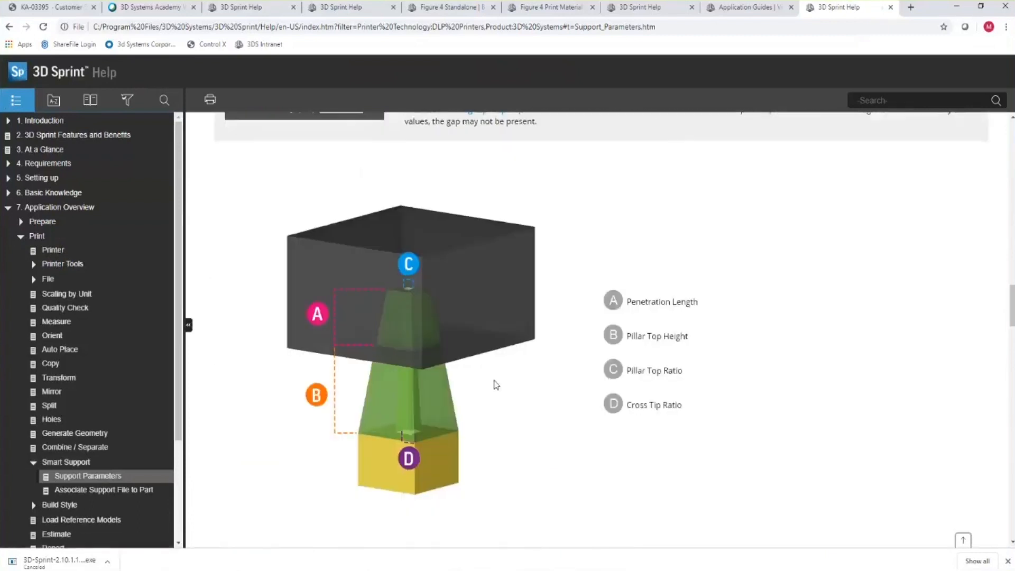
pyautogui.scroll(3, 496, 385)
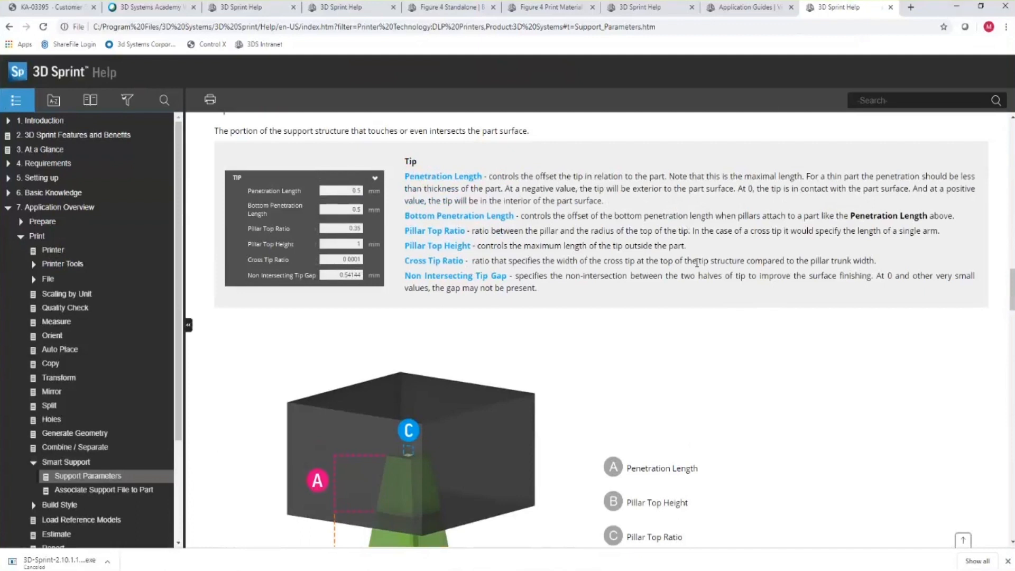
pyautogui.scroll(-9, 623, 279)
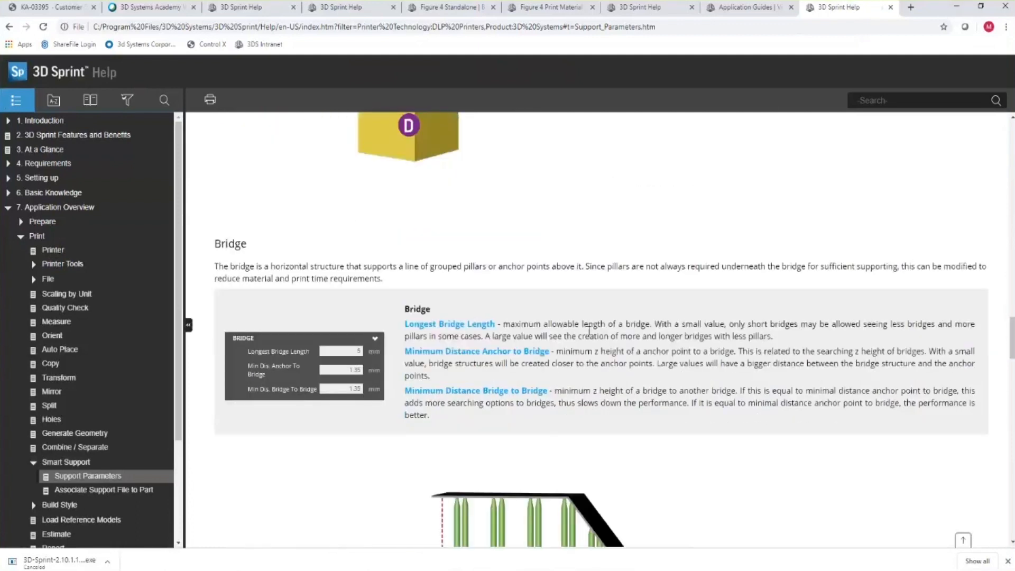
pyautogui.click(958, 8)
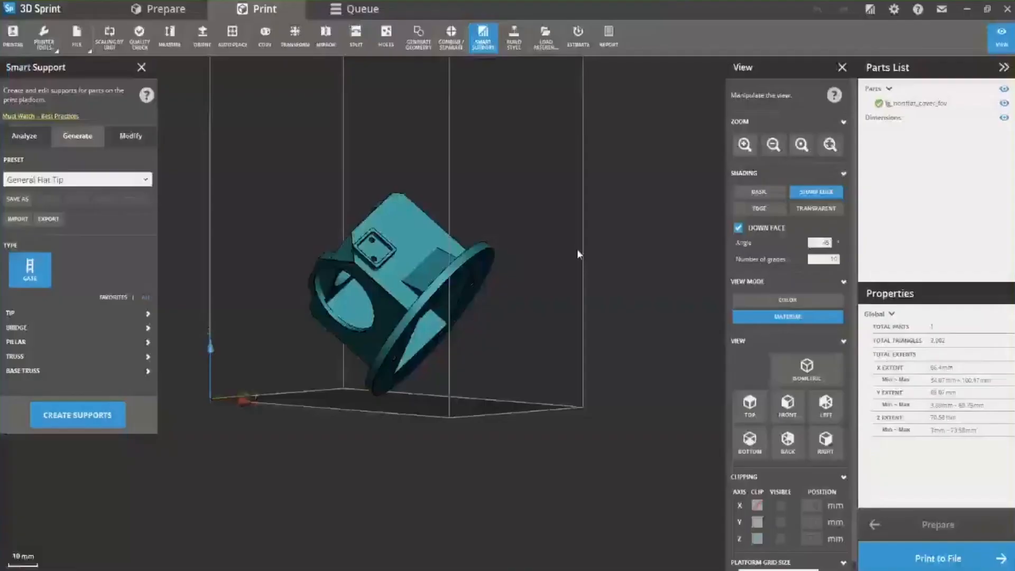
# - Review the support presets and tip parameters, generate gate supports for the cover with the General Flat Tip preset, and close Smart Support
pyautogui.click(145, 180)
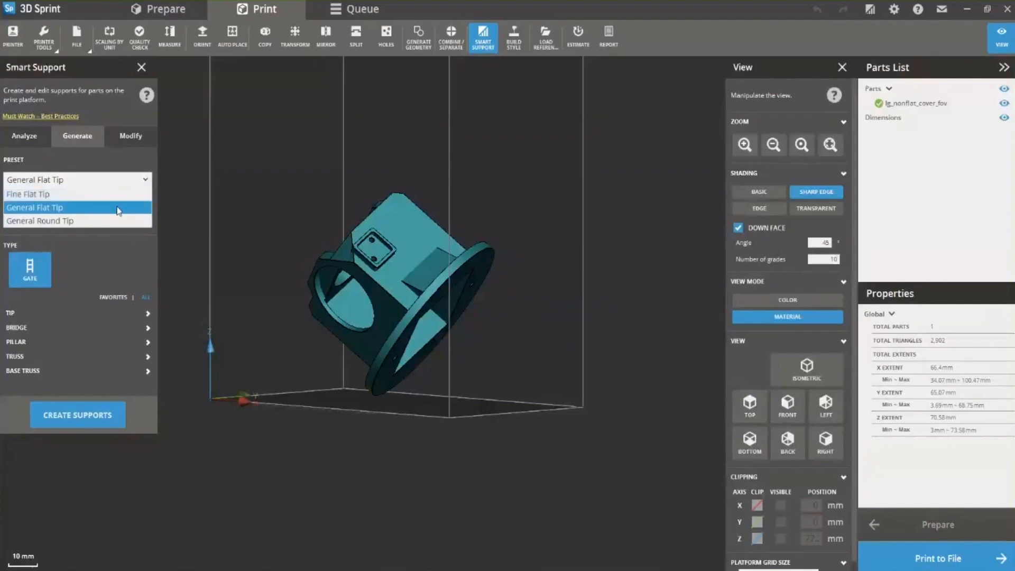
pyautogui.click(188, 243)
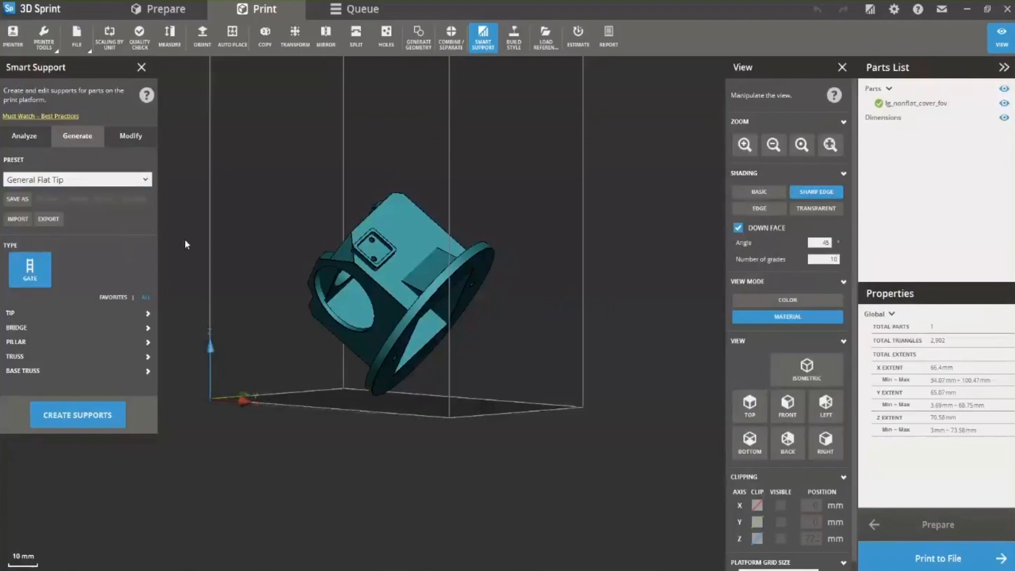
pyautogui.click(148, 313)
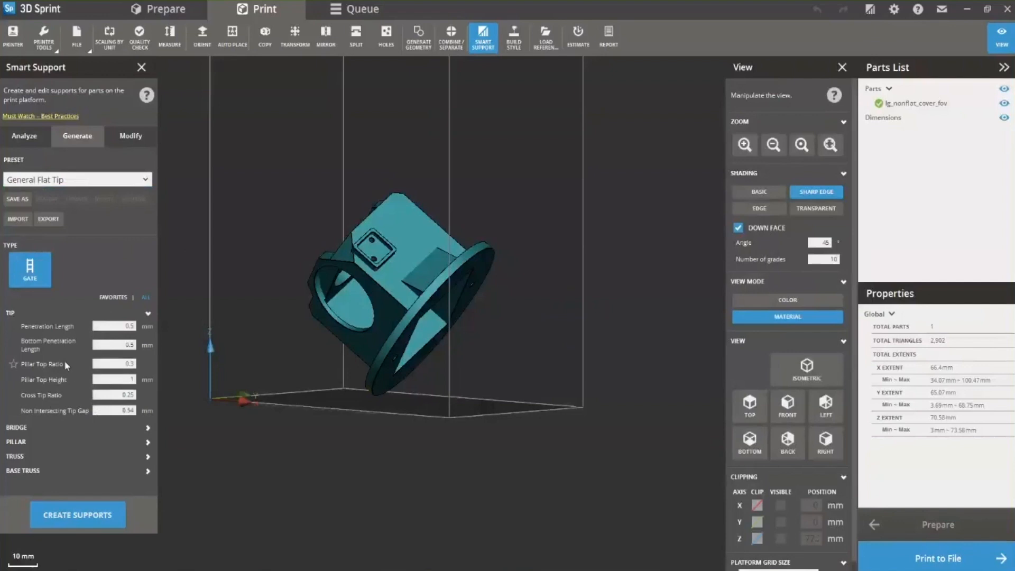
pyautogui.click(148, 314)
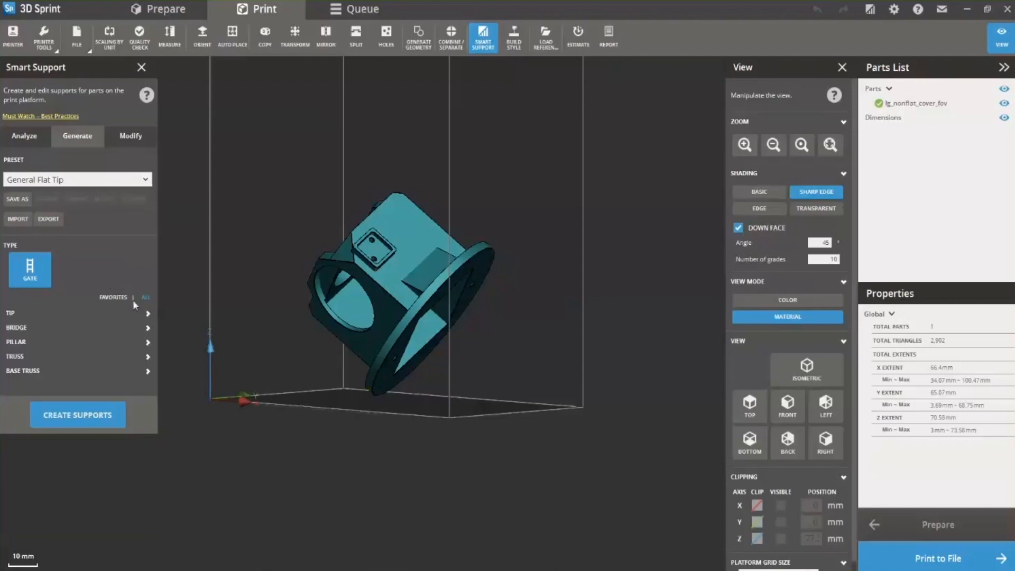
pyautogui.click(84, 420)
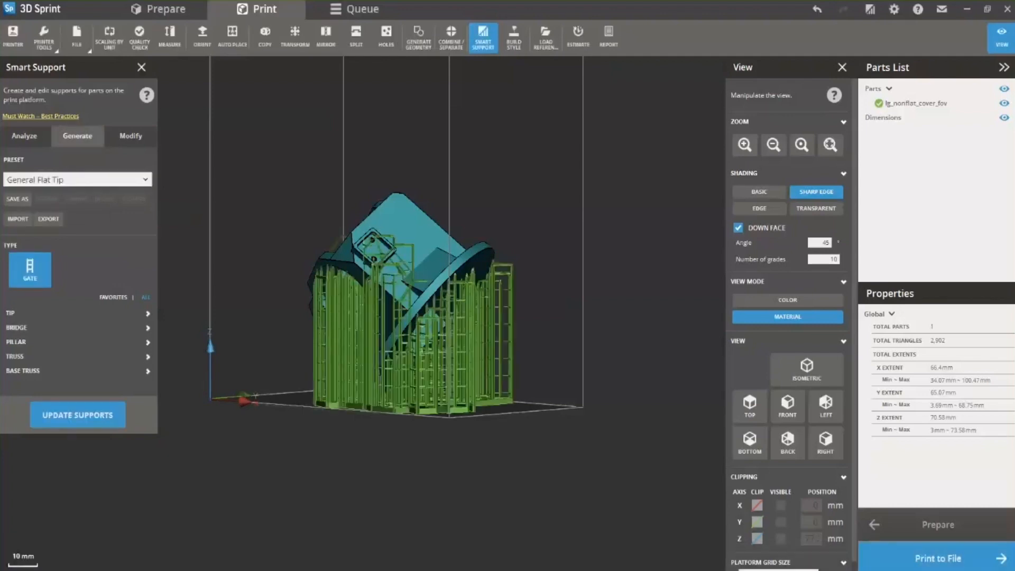
pyautogui.moveTo(374, 261); pyautogui.dragTo(376, 472, button='right')
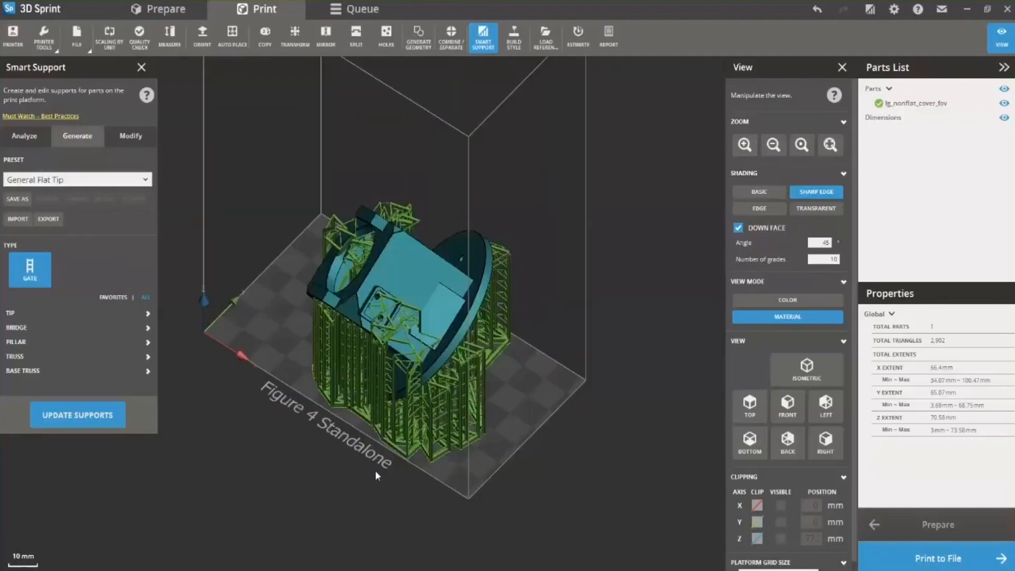
pyautogui.click(141, 69)
# - Start Build Style, read its help topic on parameters by printer and their descriptions, and return to 3D Sprint
pyautogui.click(513, 37)
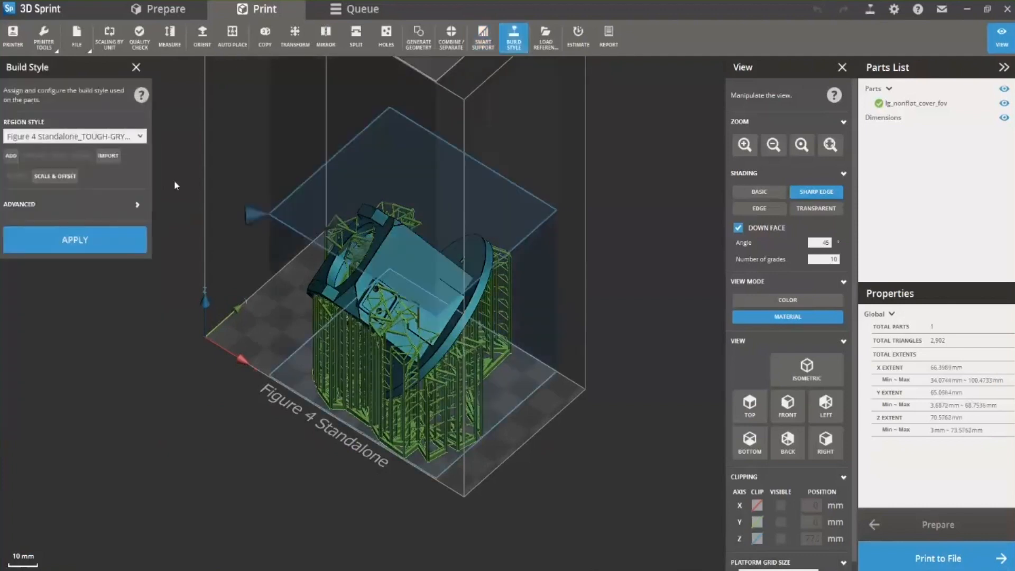
pyautogui.click(141, 96)
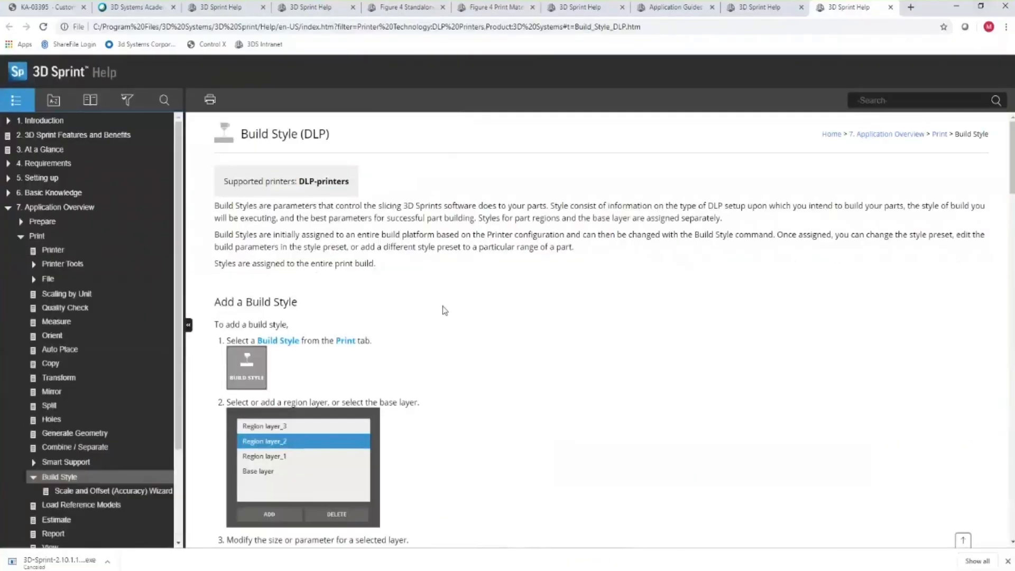
pyautogui.scroll(-3, 447, 313)
pyautogui.scroll(-2, 447, 314)
pyautogui.scroll(-10, 446, 315)
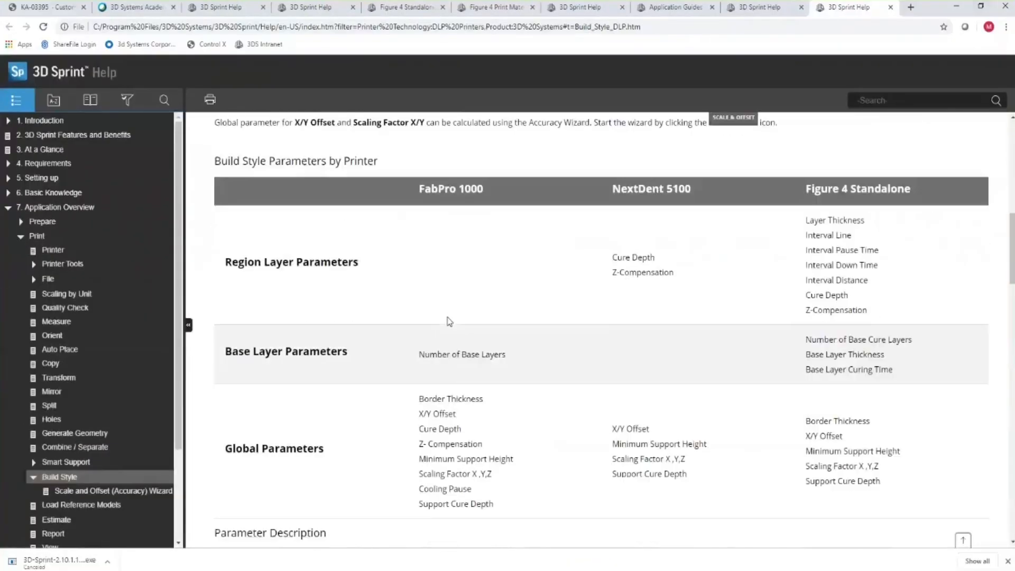
pyautogui.scroll(-2, 451, 320)
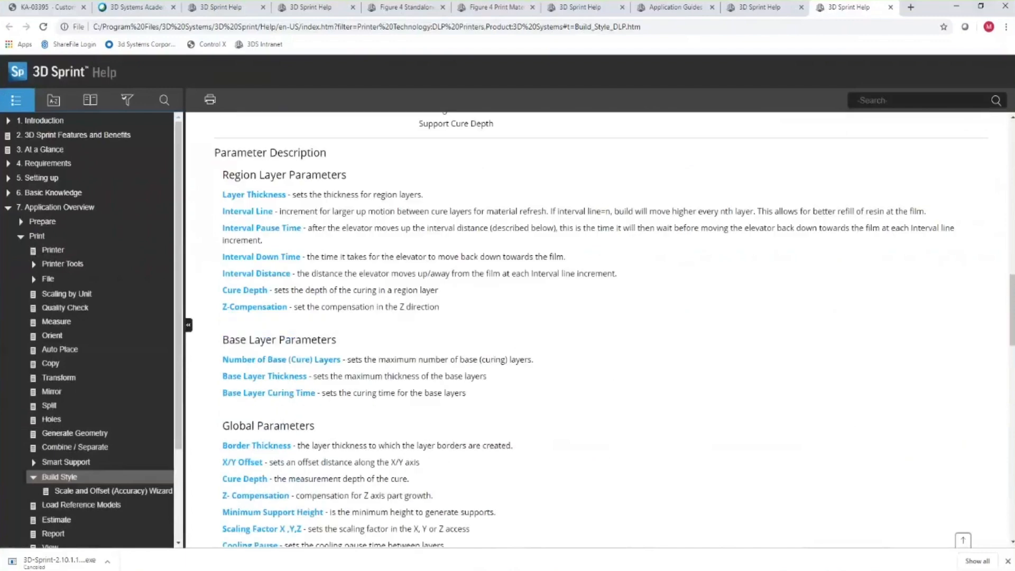
pyautogui.click(959, 6)
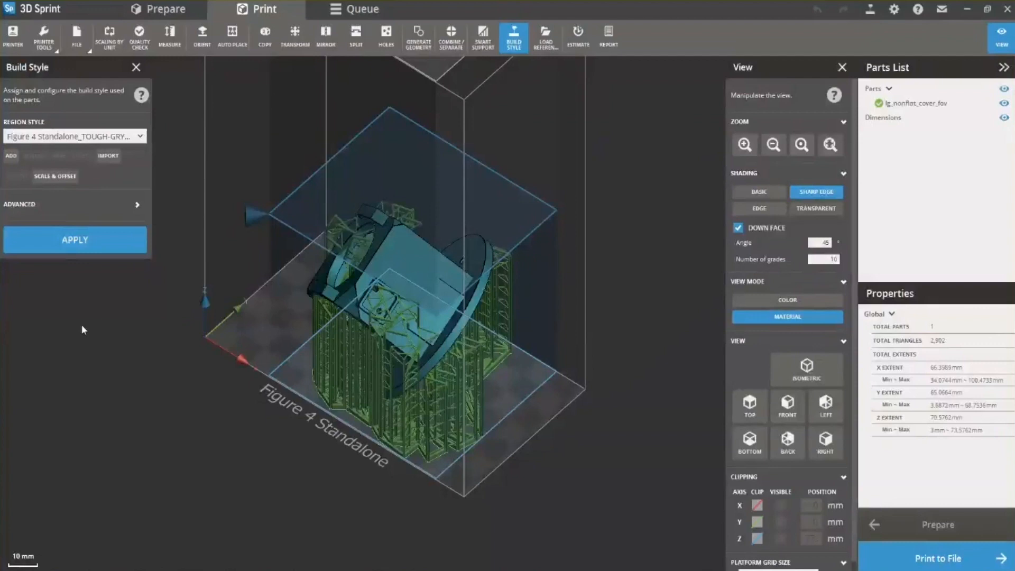
# - Look over the available region styles and the advanced region and global parameters of Region layer_1
pyautogui.moveTo(105, 382); pyautogui.dragTo(160, 290, button='right')
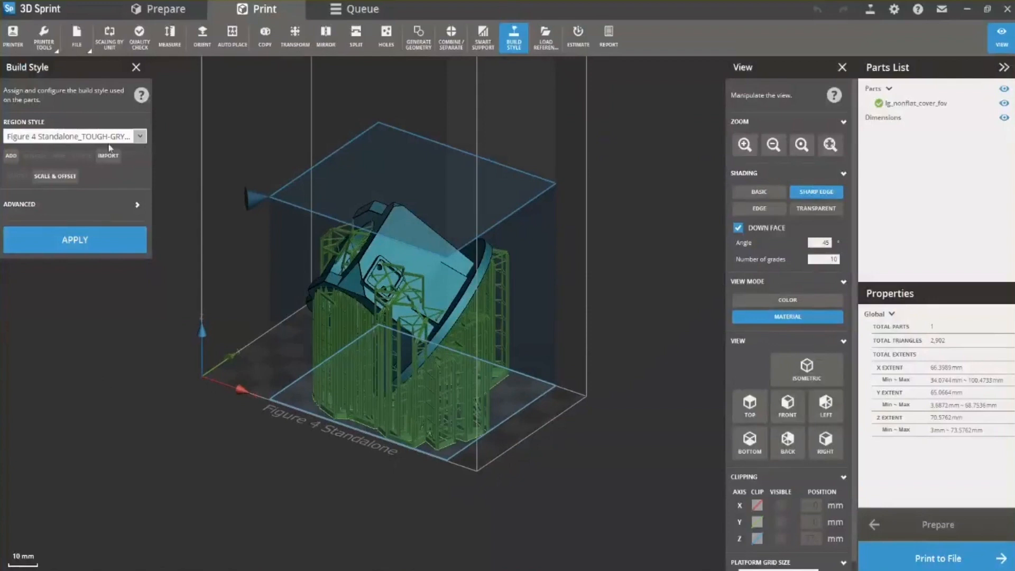
pyautogui.click(141, 138)
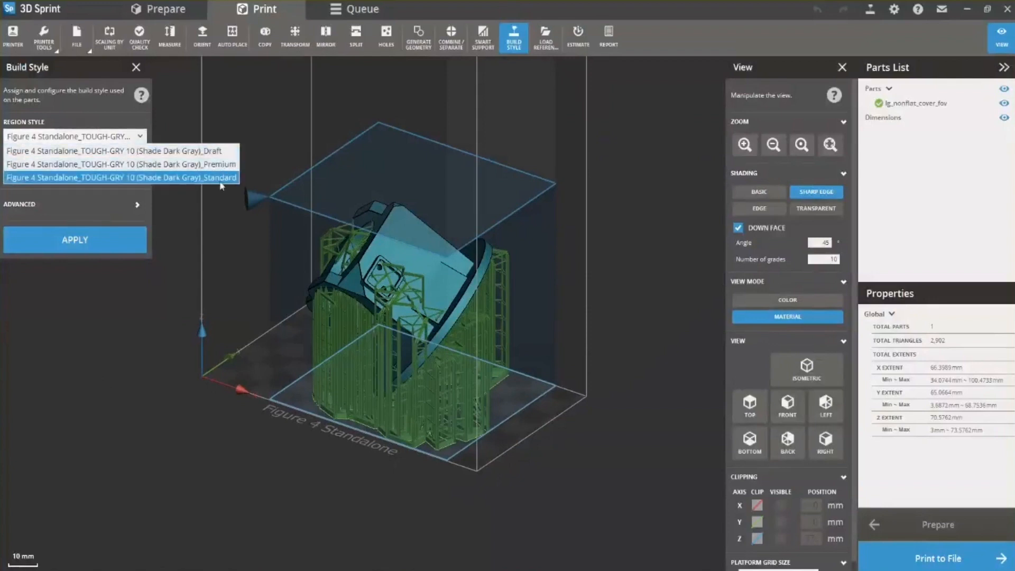
pyautogui.click(193, 216)
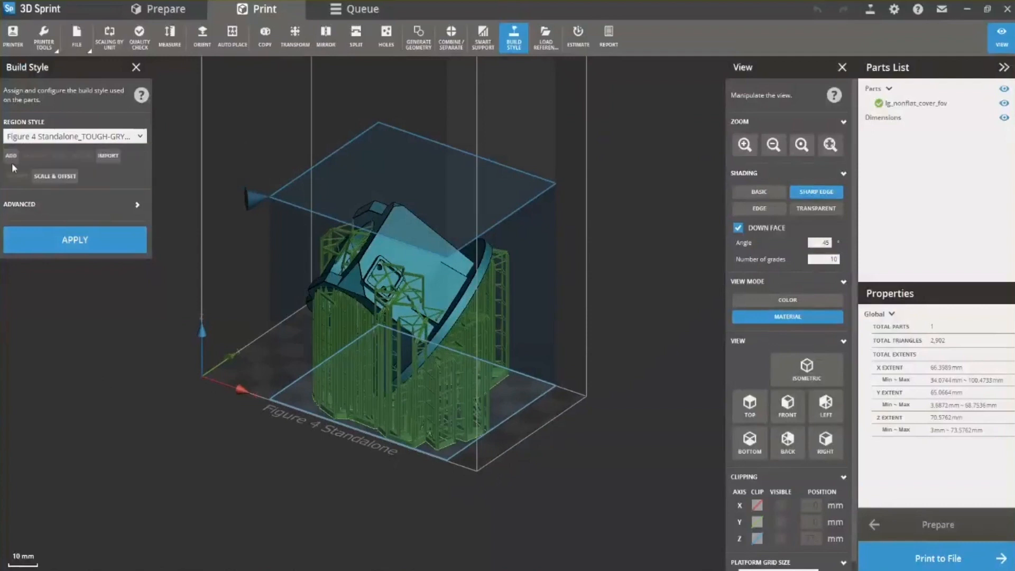
pyautogui.click(137, 205)
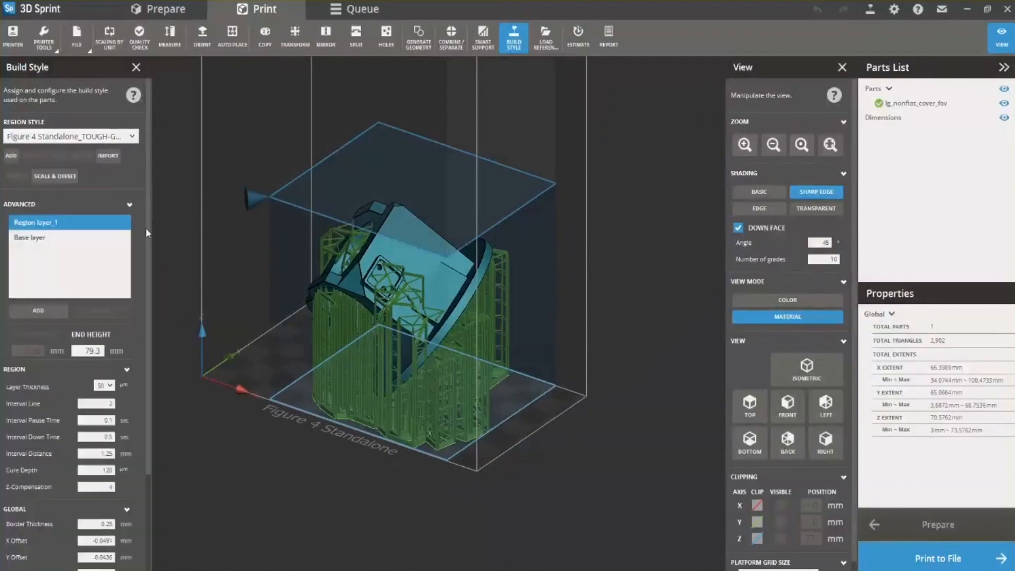
pyautogui.moveTo(147, 228); pyautogui.dragTo(141, 332)
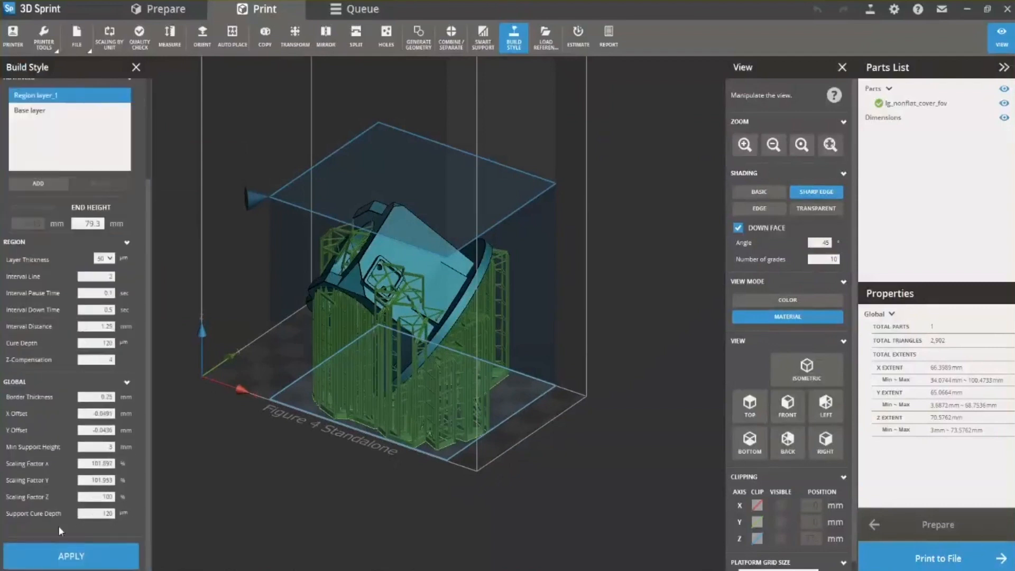
pyautogui.scroll(2, 30, 131)
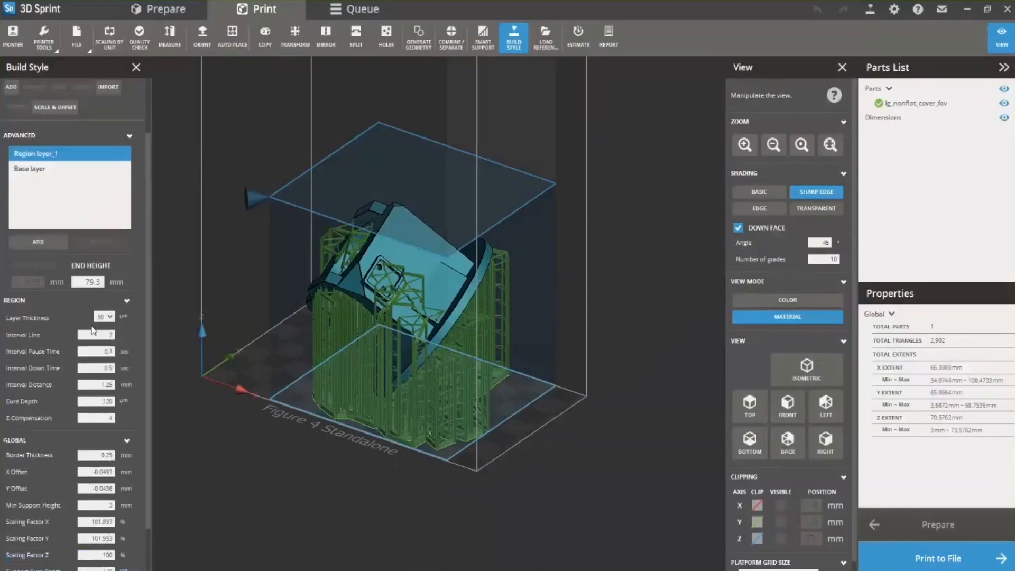
# - Examine the Base layer's region and global parameters, then collapse the advanced build style settings
pyautogui.click(17, 167)
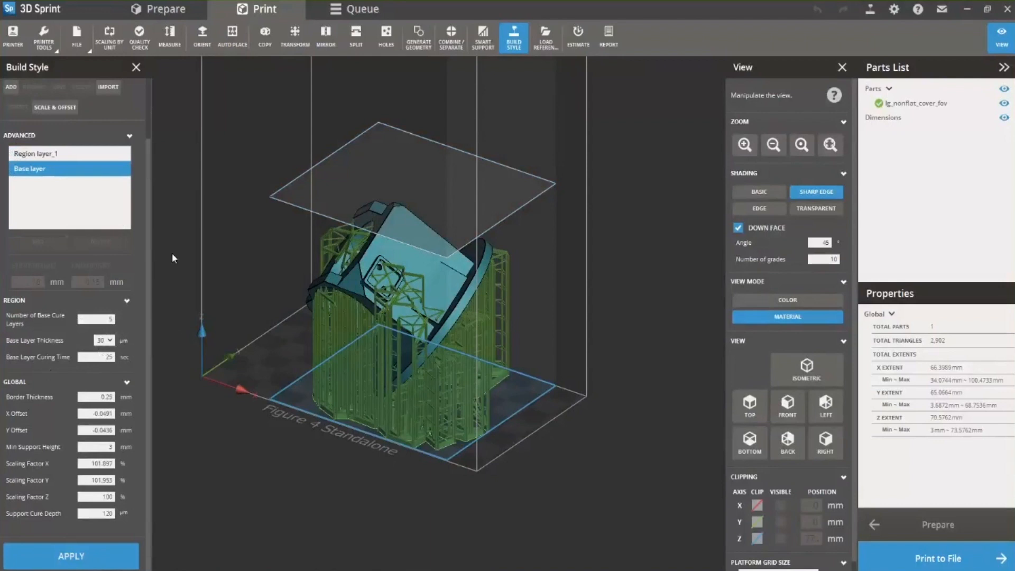
pyautogui.scroll(3, 146, 331)
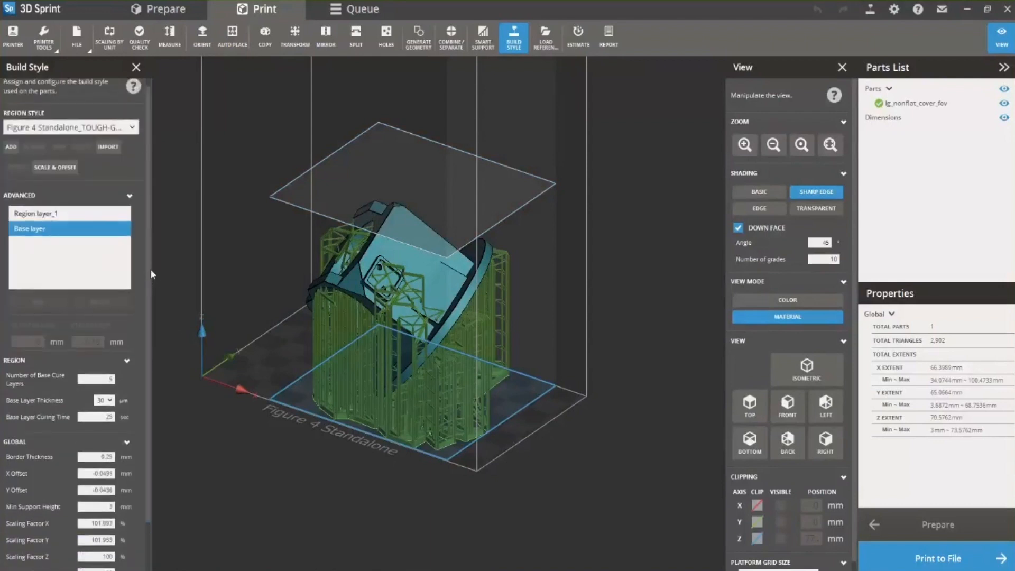
pyautogui.scroll(-3, 136, 314)
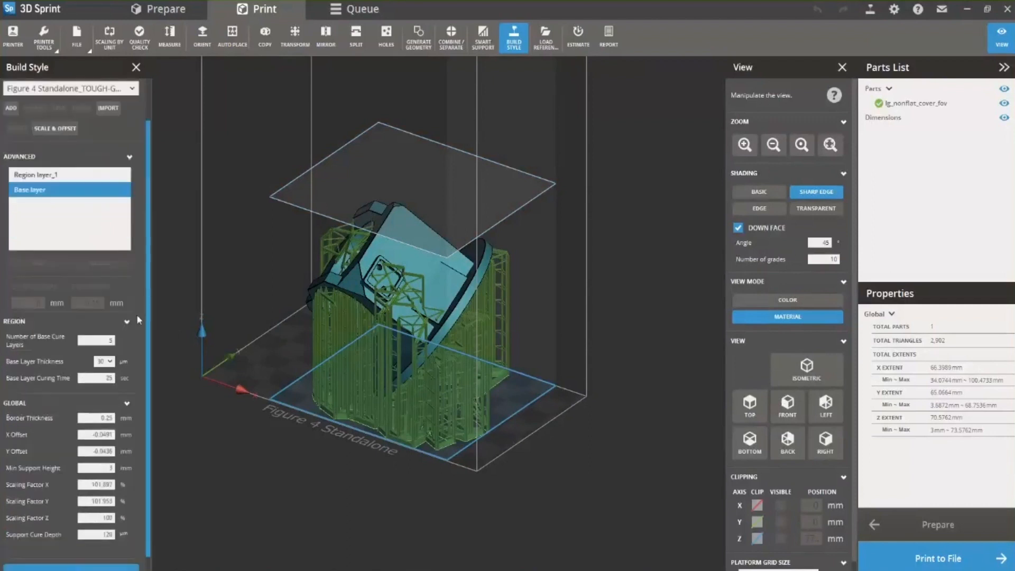
pyautogui.scroll(3, 144, 355)
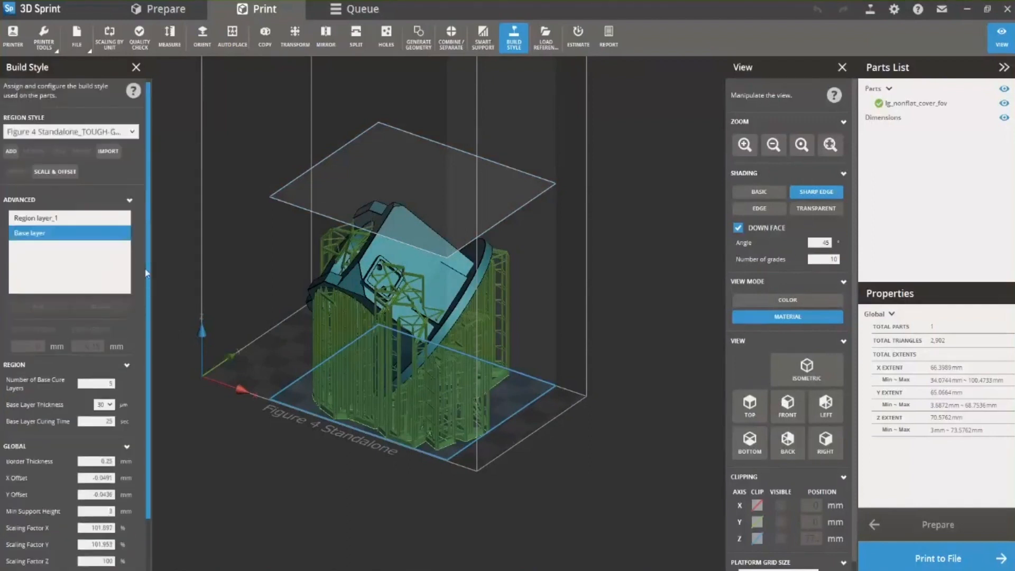
pyautogui.click(128, 203)
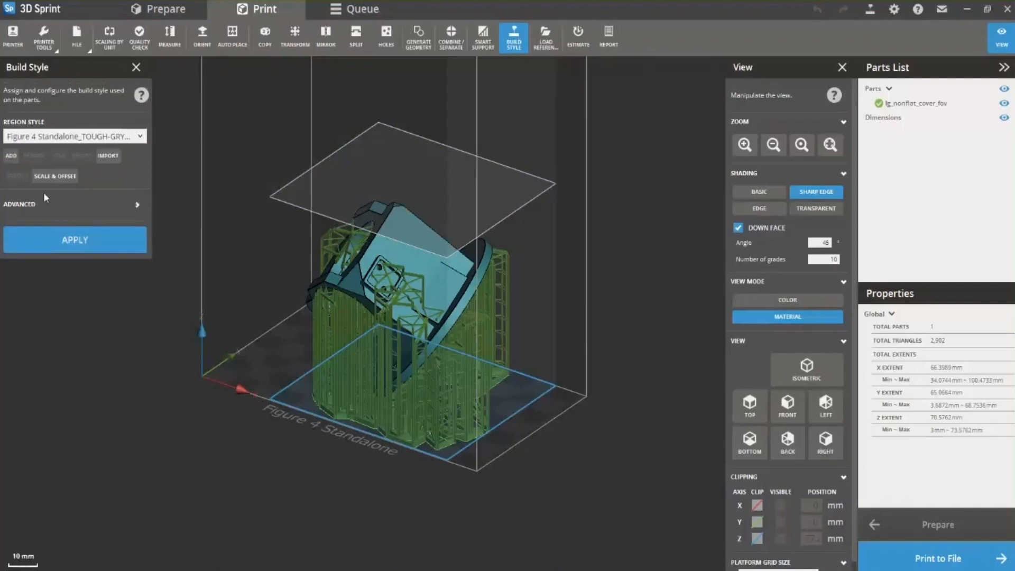
# - Apply the Figure 4 Standalone_TOUGH-GRY 10 (Shade Dark Gray)_Standard region style and close the View settings
pyautogui.click(141, 136)
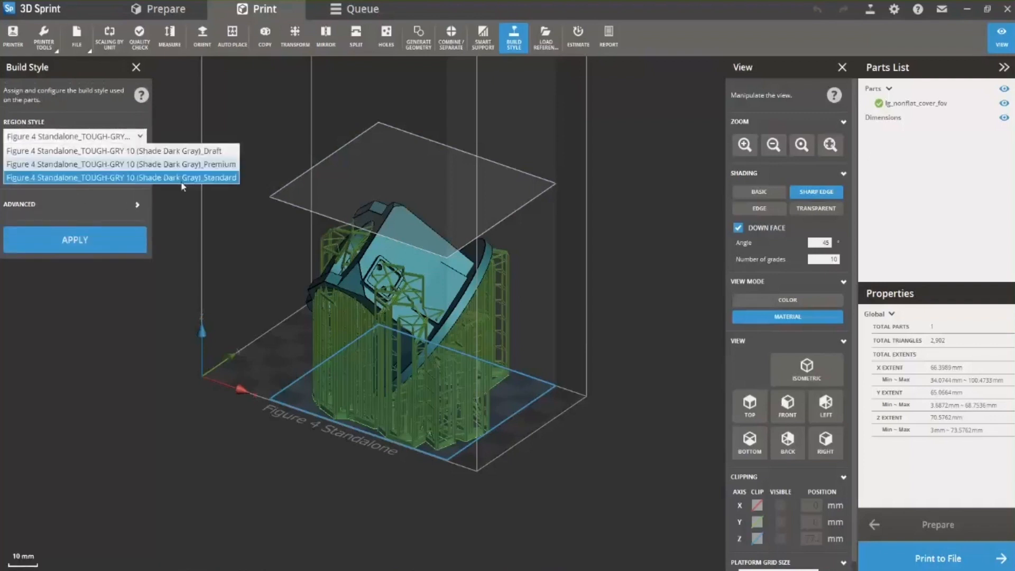
pyautogui.click(179, 178)
pyautogui.click(100, 238)
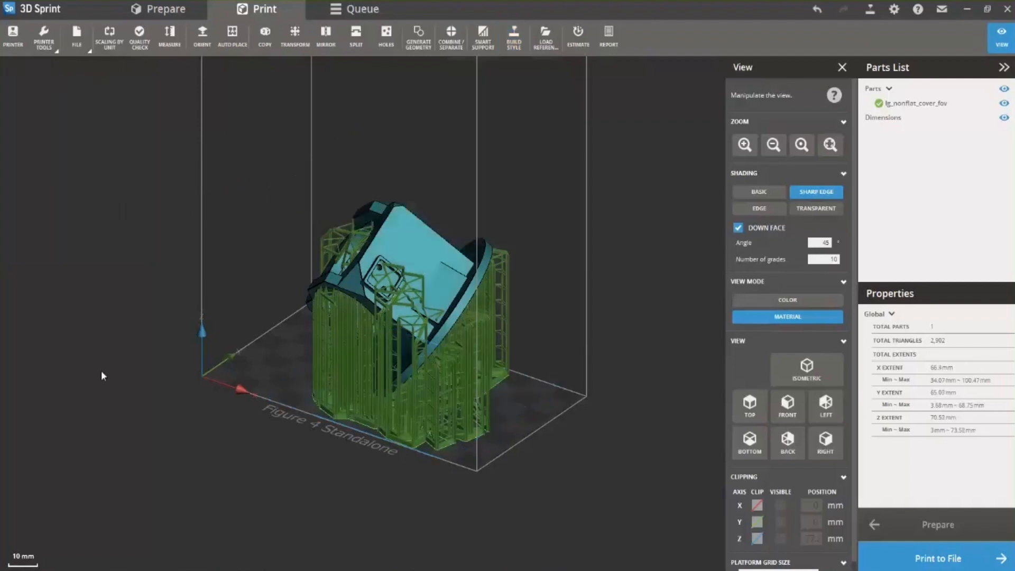
pyautogui.click(841, 68)
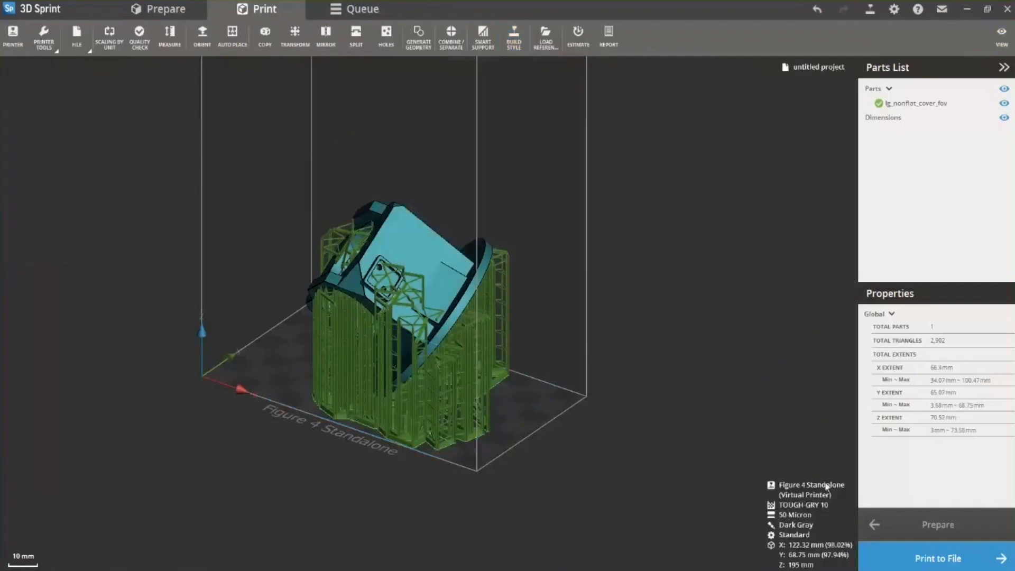
# - Print the supported cover to a Pixel-SLA build file named lg_nonflat_cover_fov.pxl in the Training folder
pyautogui.click(920, 565)
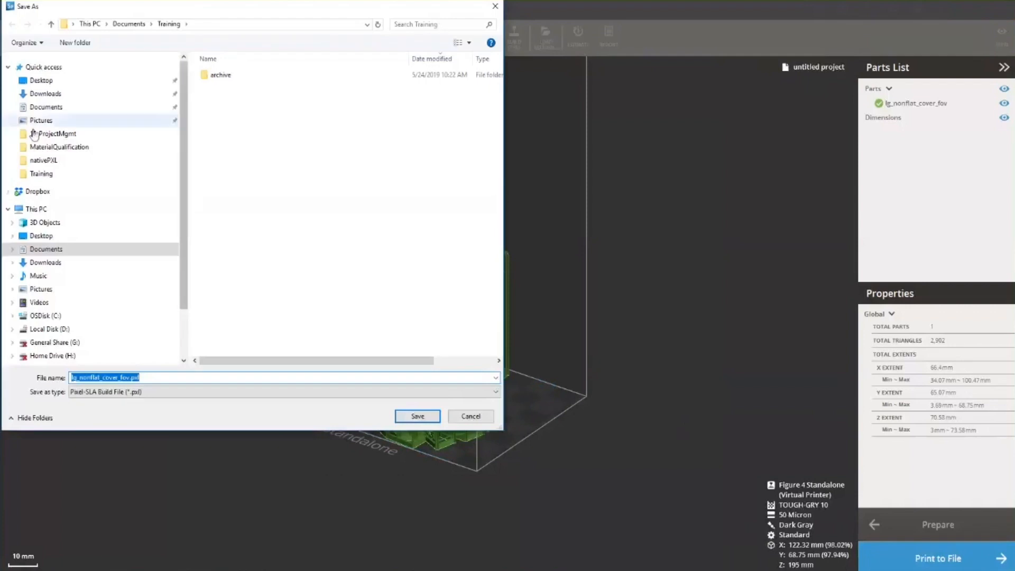
pyautogui.click(41, 174)
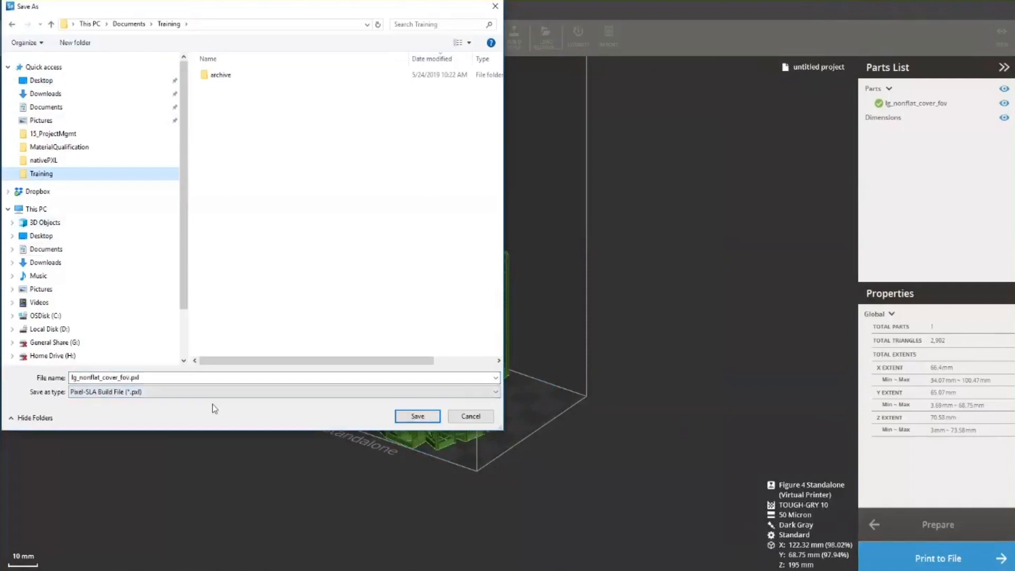
pyautogui.click(417, 417)
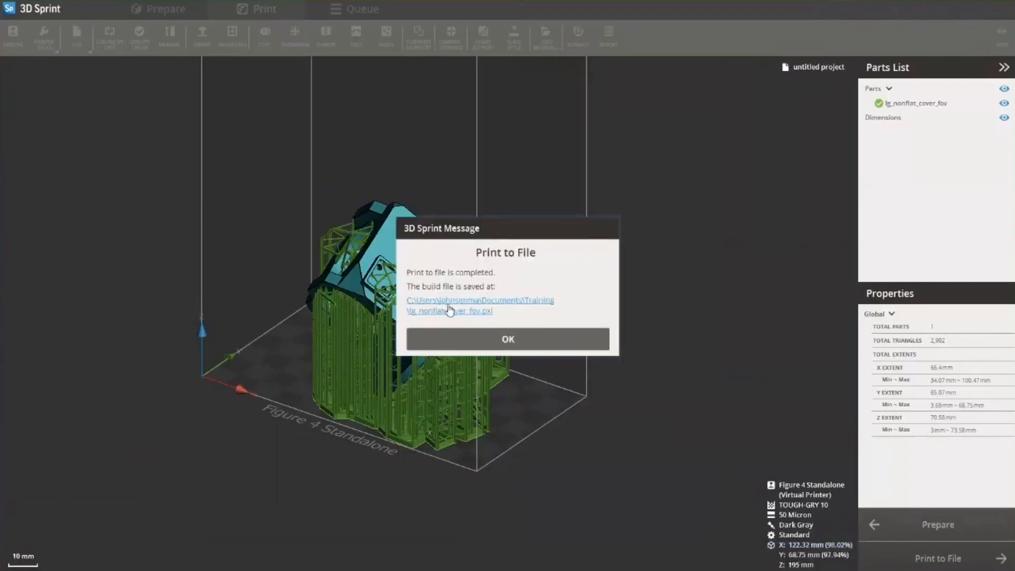
pyautogui.click(453, 342)
# - Add the build file lg_nonflat_cover_fov.pxl from the Training folder to the SA 1 Demo print queue
pyautogui.click(354, 9)
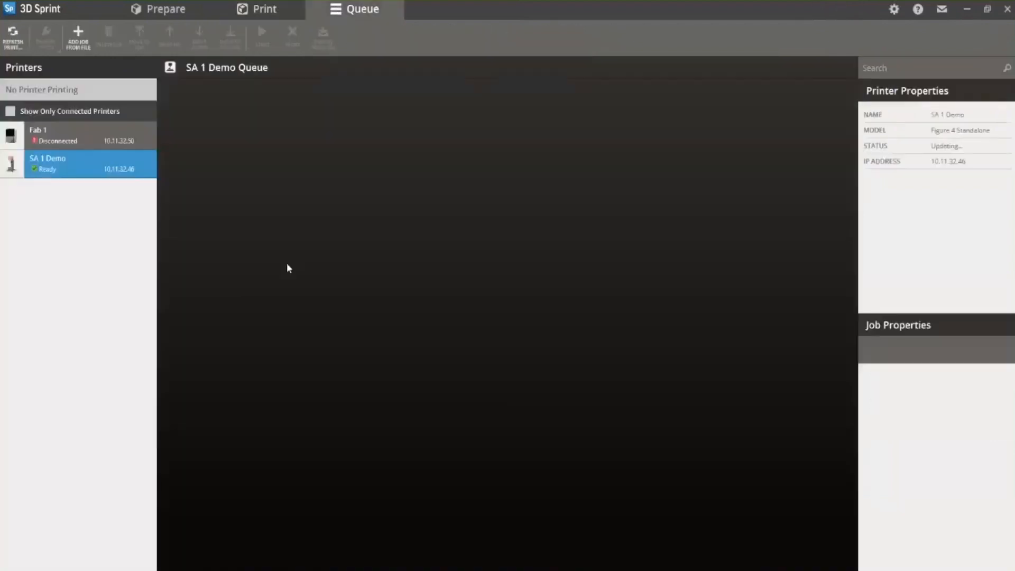
pyautogui.click(78, 37)
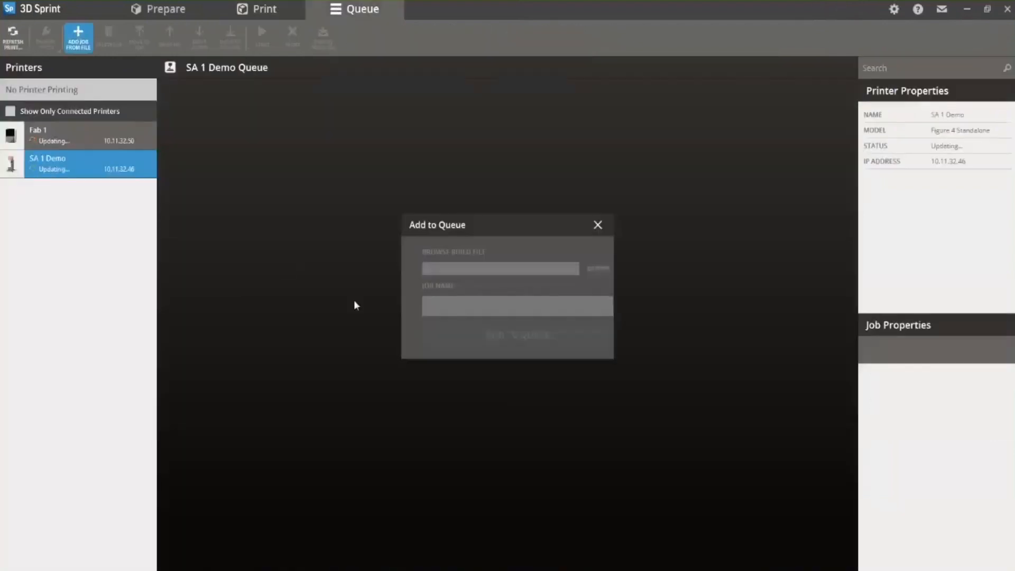
pyautogui.click(597, 269)
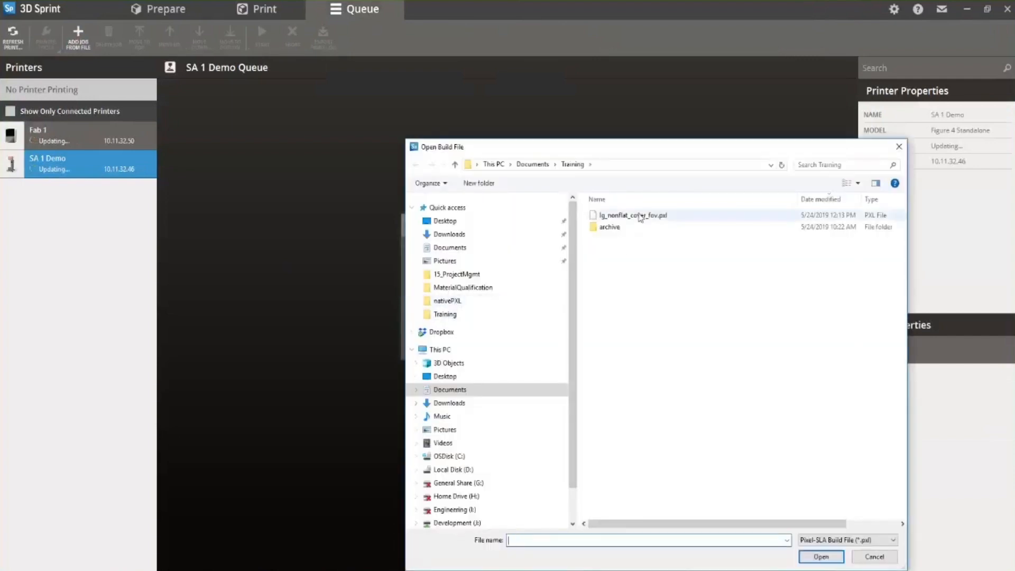
pyautogui.click(640, 217)
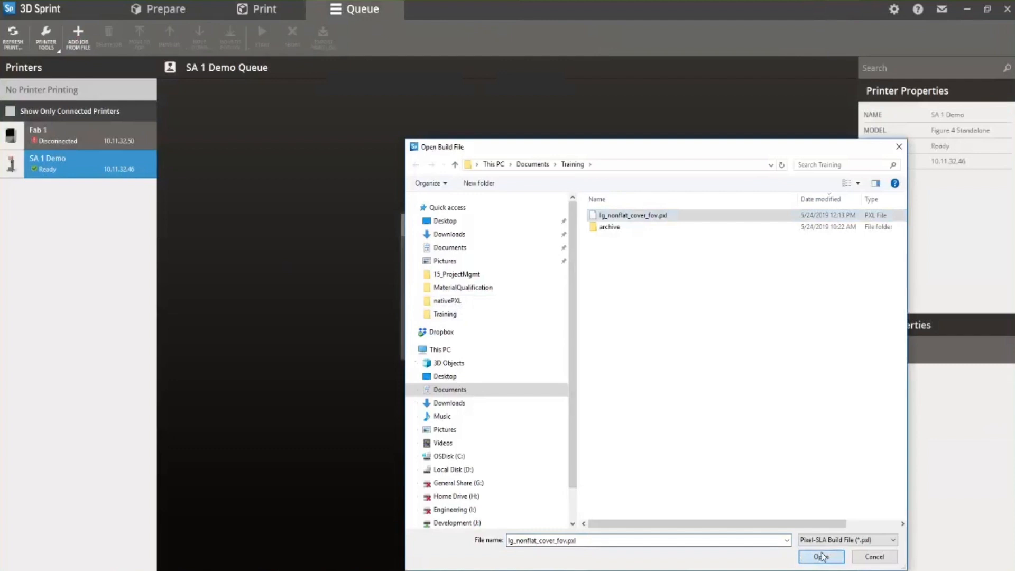
pyautogui.click(821, 556)
pyautogui.click(459, 336)
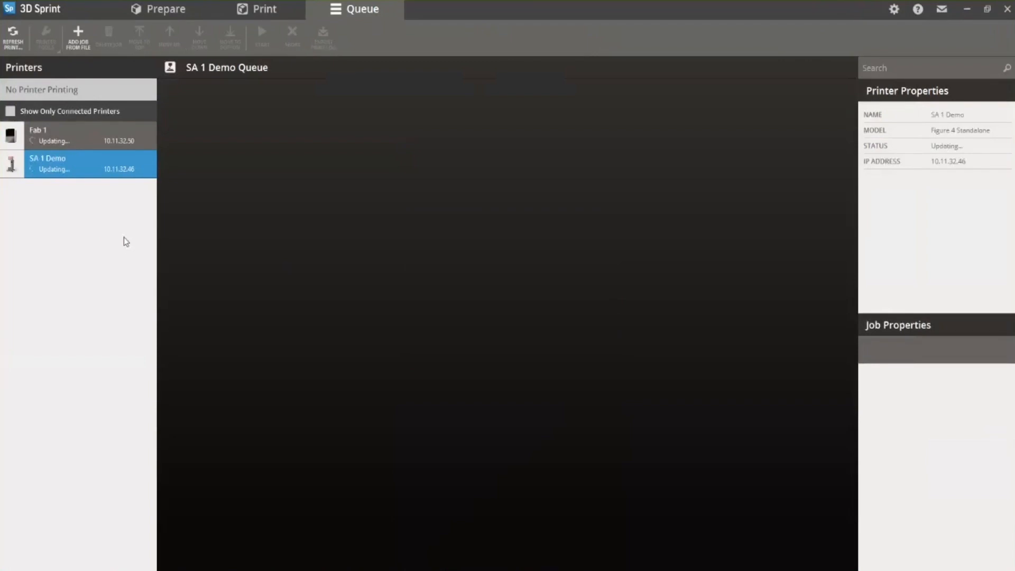
# - Return to the Print workspace and close the project containing the supported cover
pyautogui.click(255, 9)
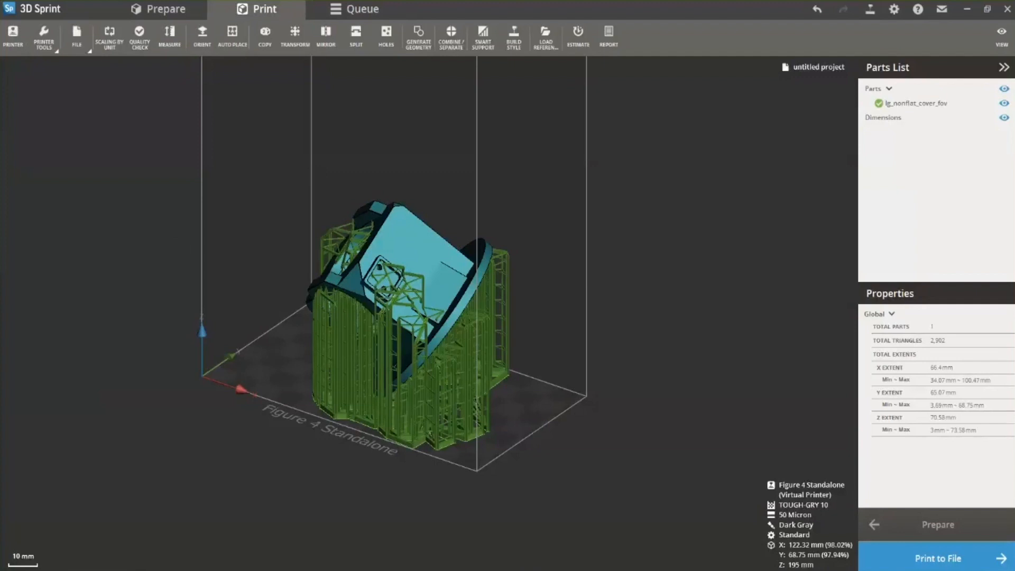
pyautogui.click(85, 52)
pyautogui.click(77, 138)
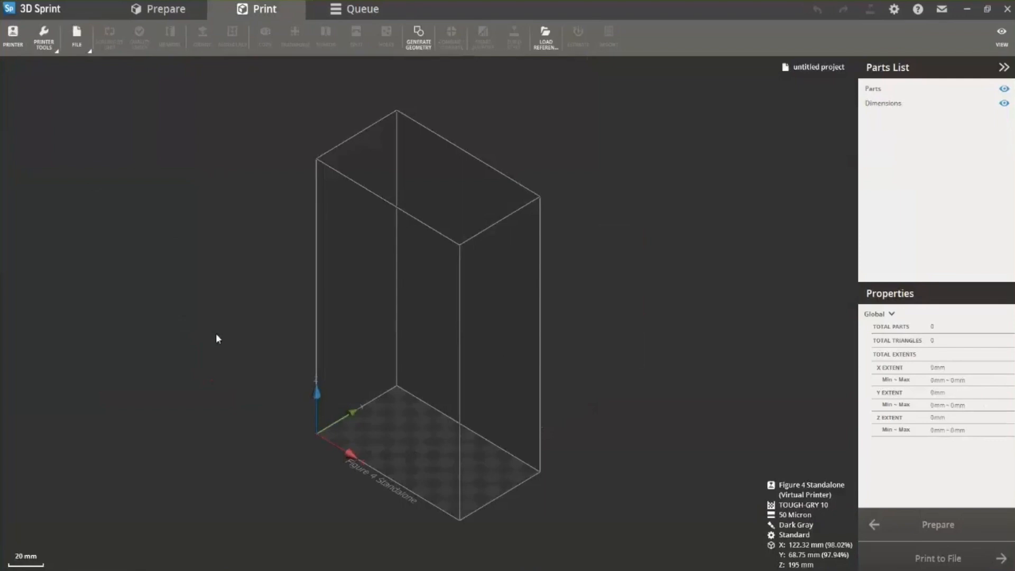
# - Import BLOCK.STL from the Training folder and auto-place the block on the build platform
pyautogui.click(79, 42)
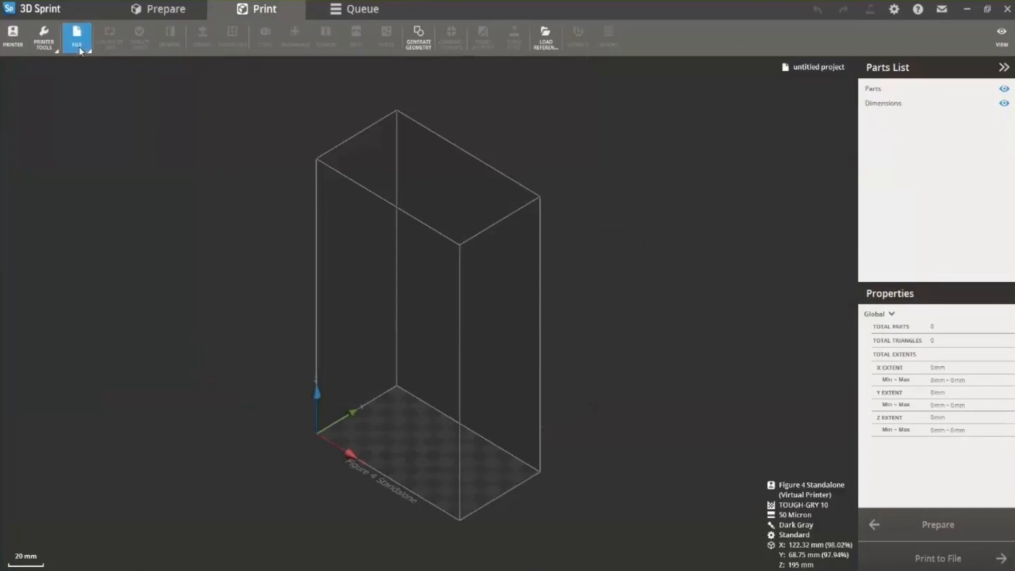
pyautogui.click(77, 112)
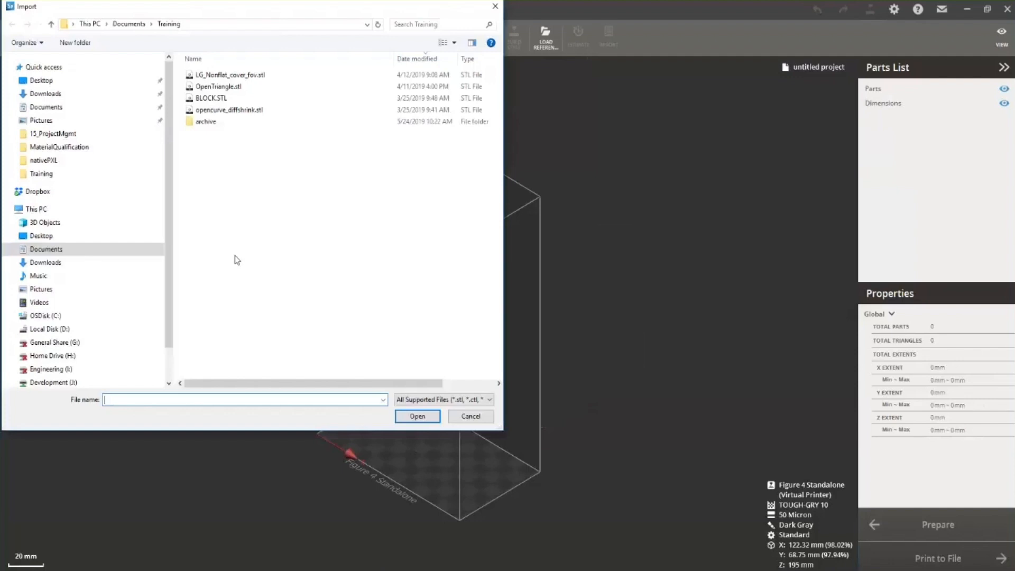
pyautogui.doubleClick(214, 99)
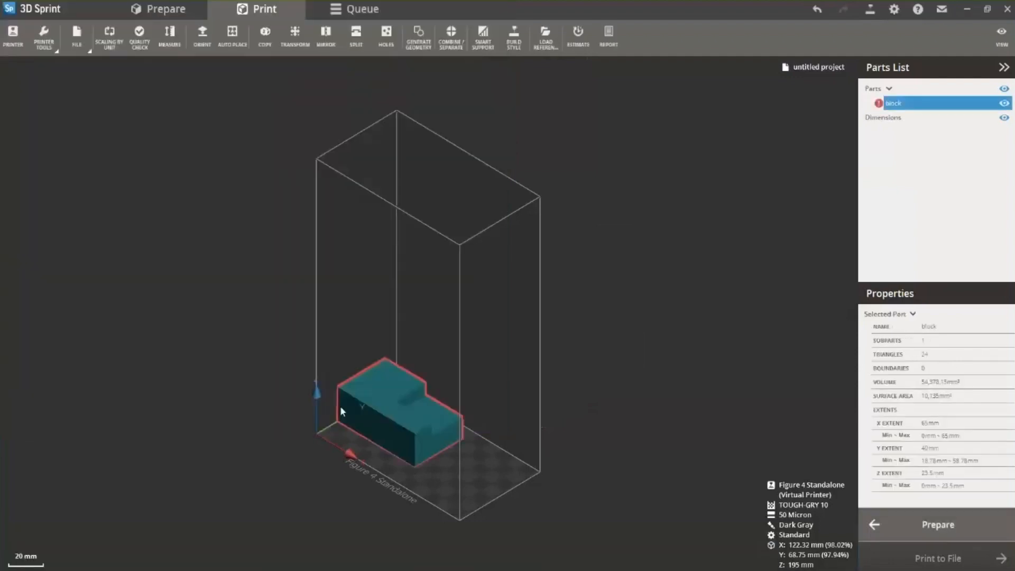
pyautogui.click(233, 37)
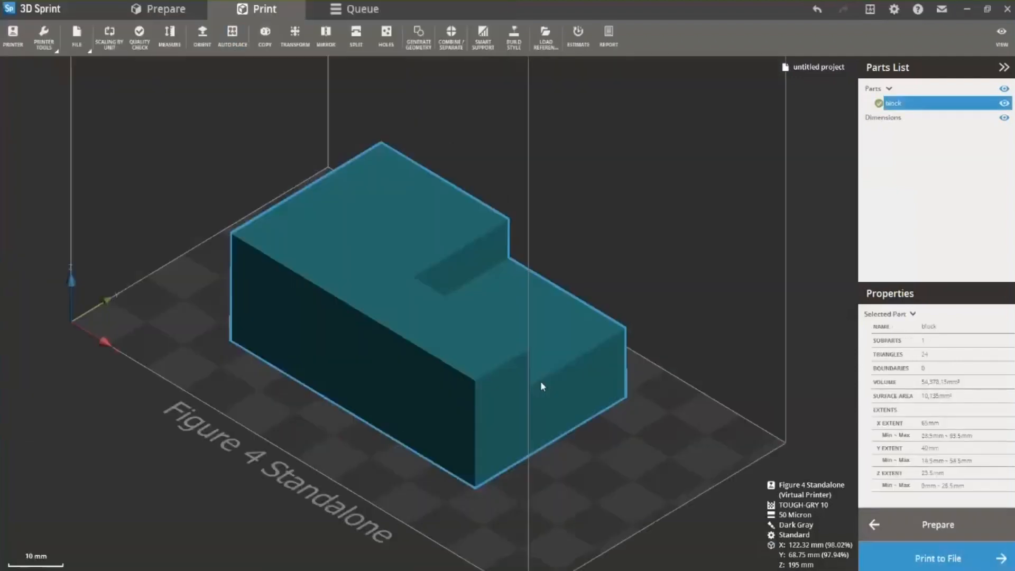
# - Display the block with Sharp Edge shading and inspect its stepped shape from several angles
pyautogui.scroll(-3, 540, 381)
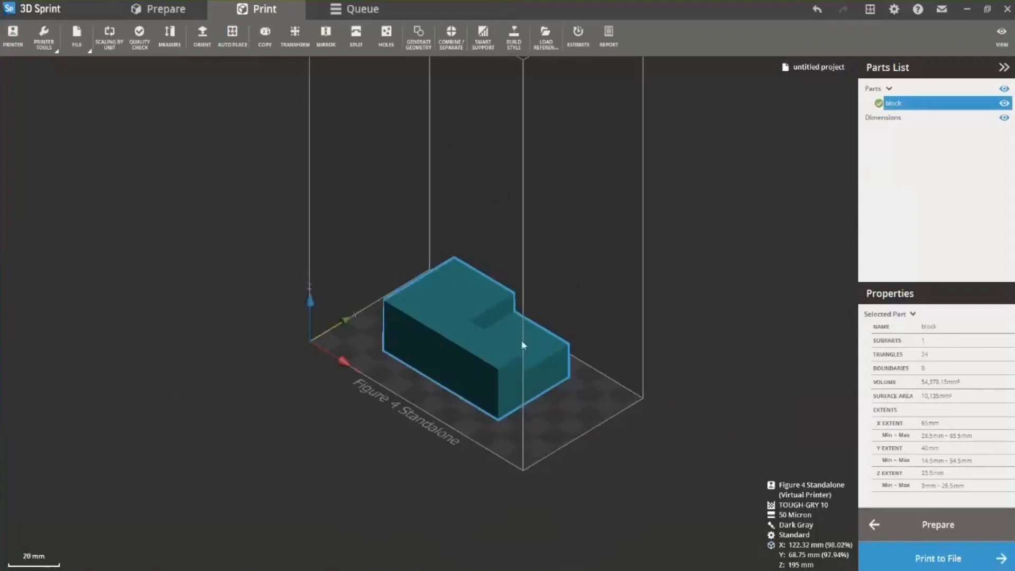
pyautogui.moveTo(523, 306); pyautogui.dragTo(365, 294, button='middle')
pyautogui.moveTo(382, 459); pyautogui.dragTo(347, 427, button='right')
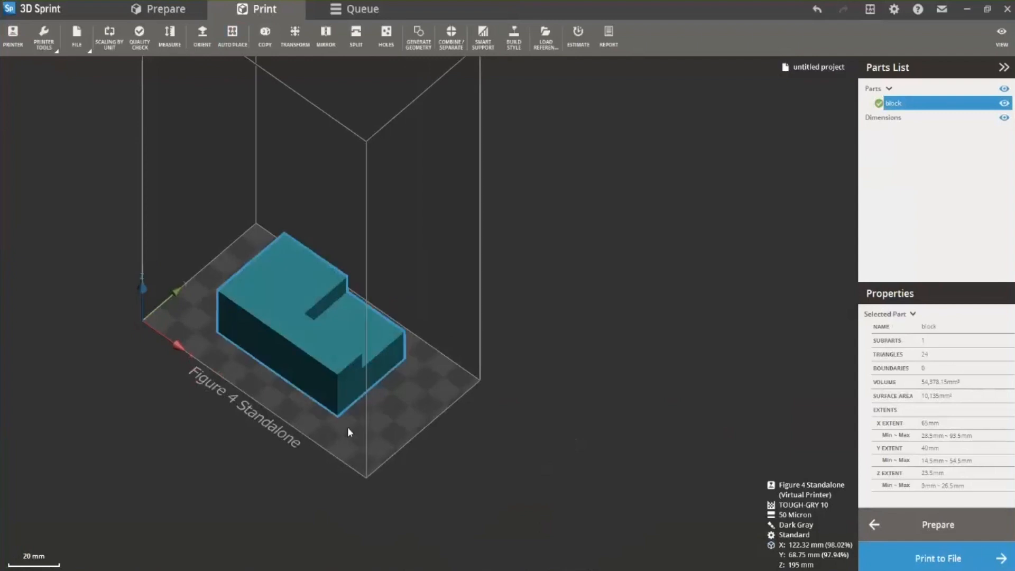
pyautogui.moveTo(348, 428); pyautogui.dragTo(226, 406, button='right')
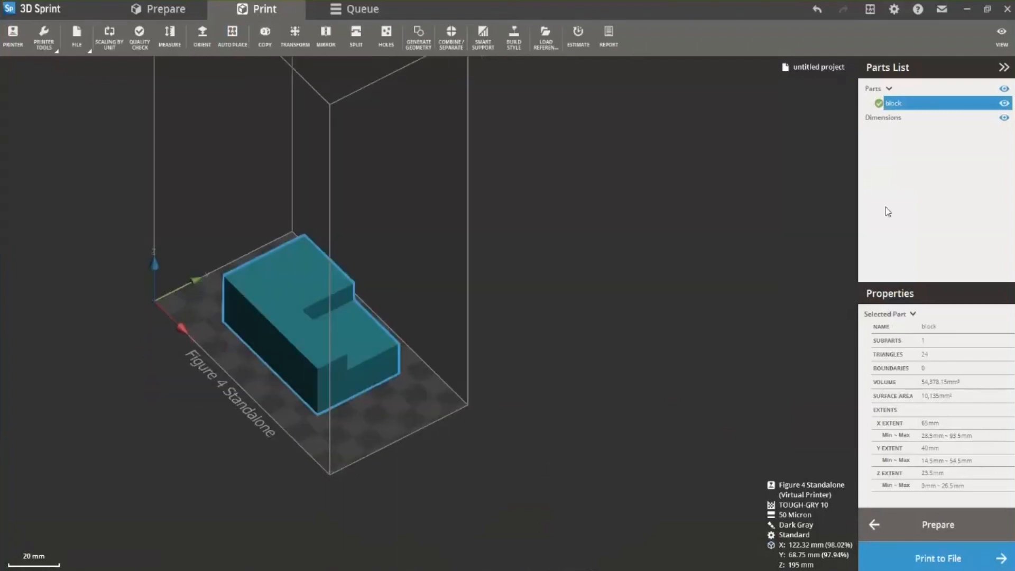
pyautogui.click(1001, 37)
pyautogui.click(822, 192)
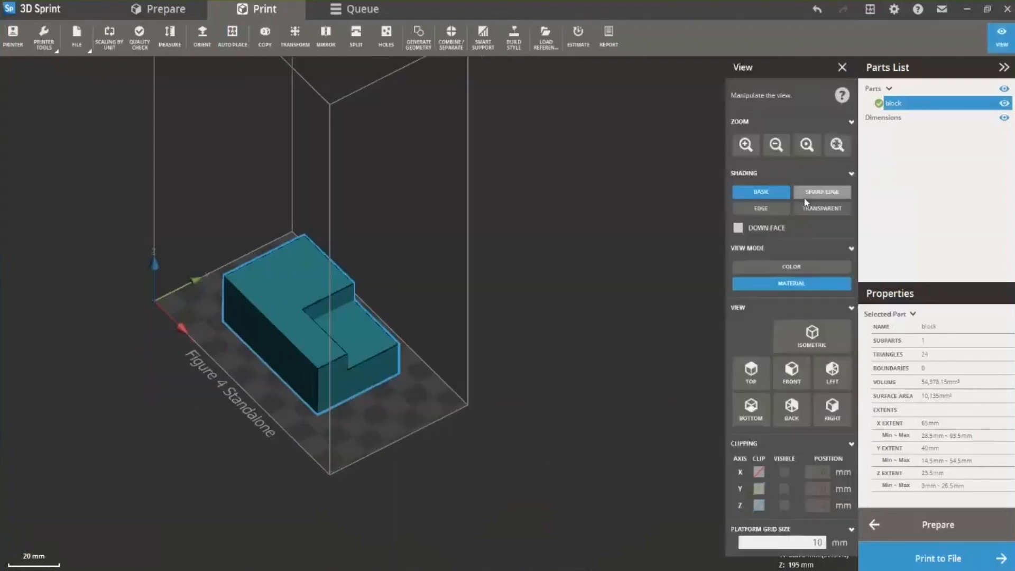
pyautogui.moveTo(310, 447); pyautogui.dragTo(110, 426, button='right')
pyautogui.moveTo(196, 400); pyautogui.dragTo(335, 324, button='right')
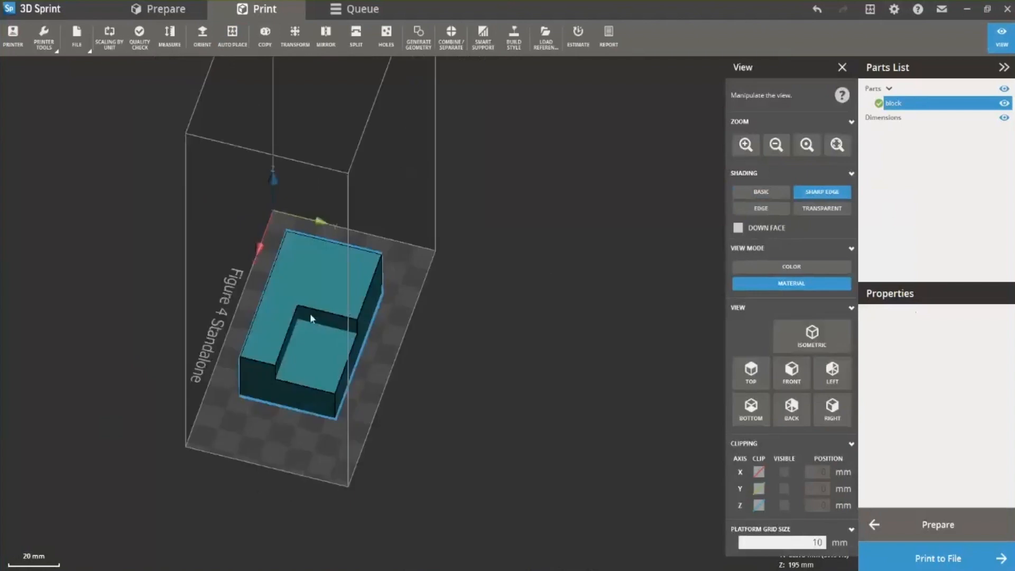
pyautogui.moveTo(265, 458); pyautogui.dragTo(586, 447, button='right')
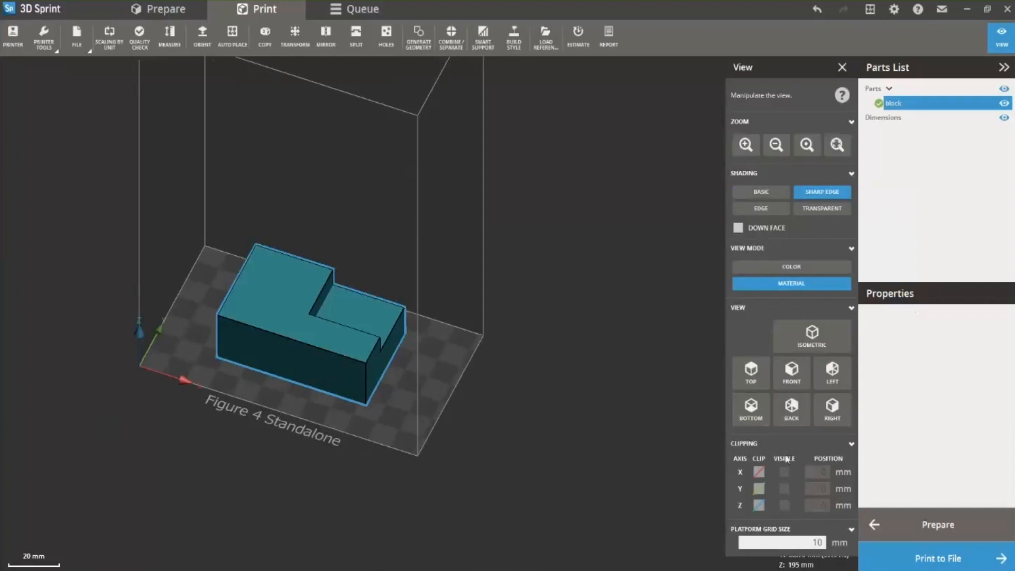
# - Enable clipping along the Z axis and raise the clipping plane to 35.8 mm, above the block
pyautogui.click(759, 505)
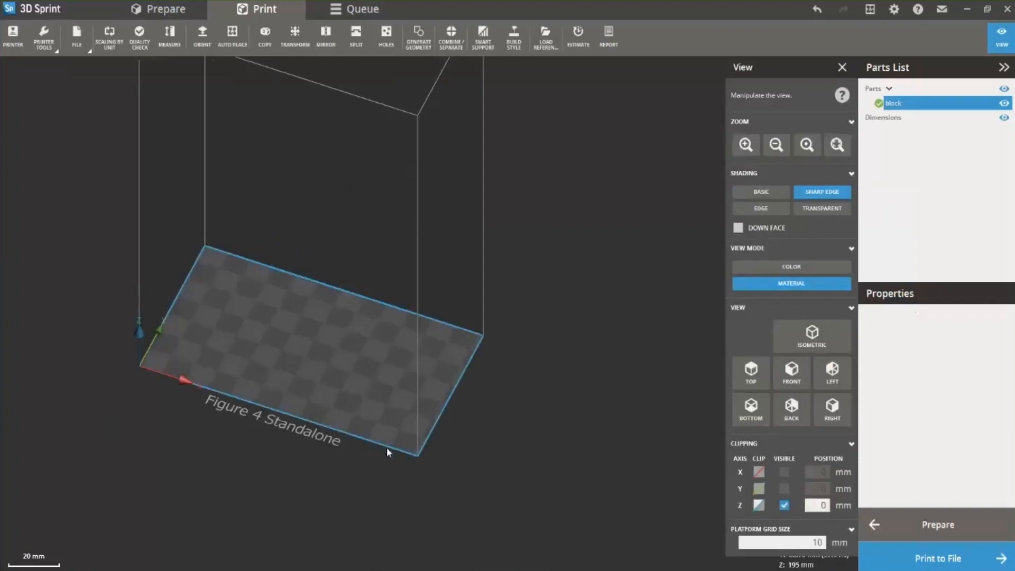
pyautogui.moveTo(383, 442); pyautogui.dragTo(512, 260)
pyautogui.moveTo(336, 190); pyautogui.dragTo(447, 194, button='middle')
# - Rotate the block to 290 degrees about the Y axis with the Transform tool's snapping on
pyautogui.click(295, 36)
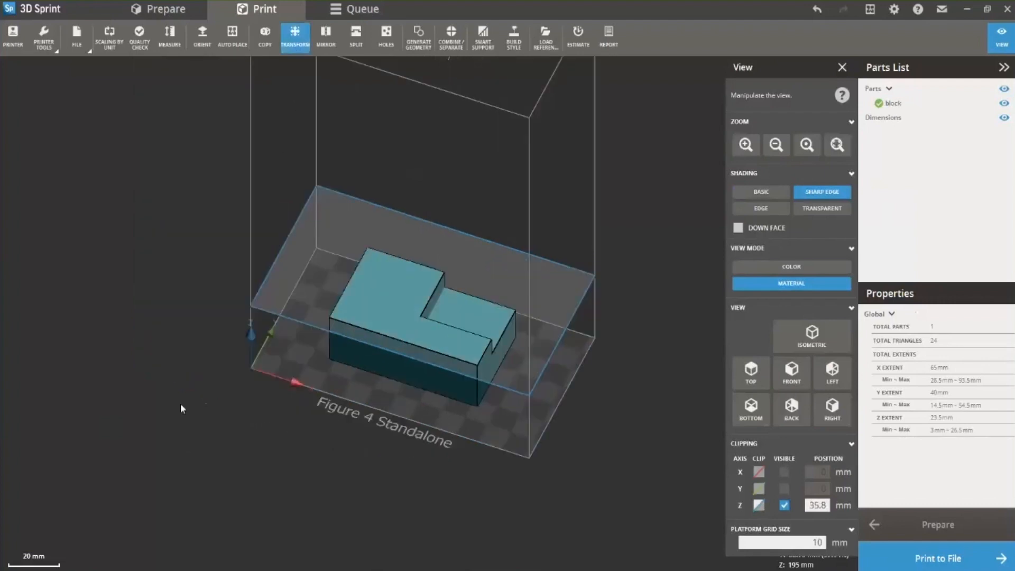
pyautogui.moveTo(488, 398); pyautogui.dragTo(556, 290, button='right')
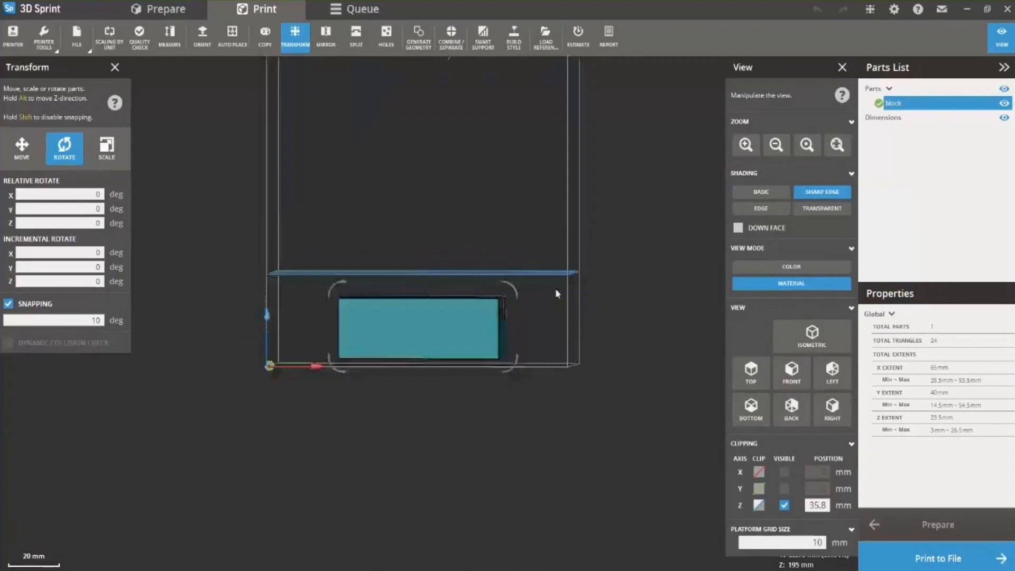
pyautogui.moveTo(509, 290); pyautogui.dragTo(414, 243)
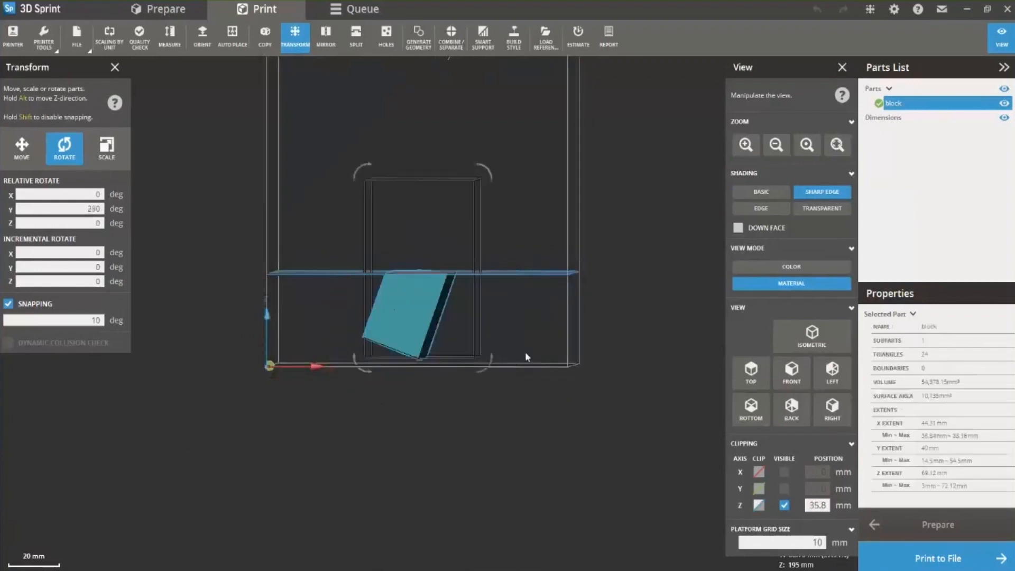
# - Rotate the block 30 degrees about the X axis and move the Z clipping plane to about 52.3 mm
pyautogui.moveTo(547, 347); pyautogui.dragTo(380, 461, button='right')
pyautogui.moveTo(380, 462); pyautogui.dragTo(436, 361)
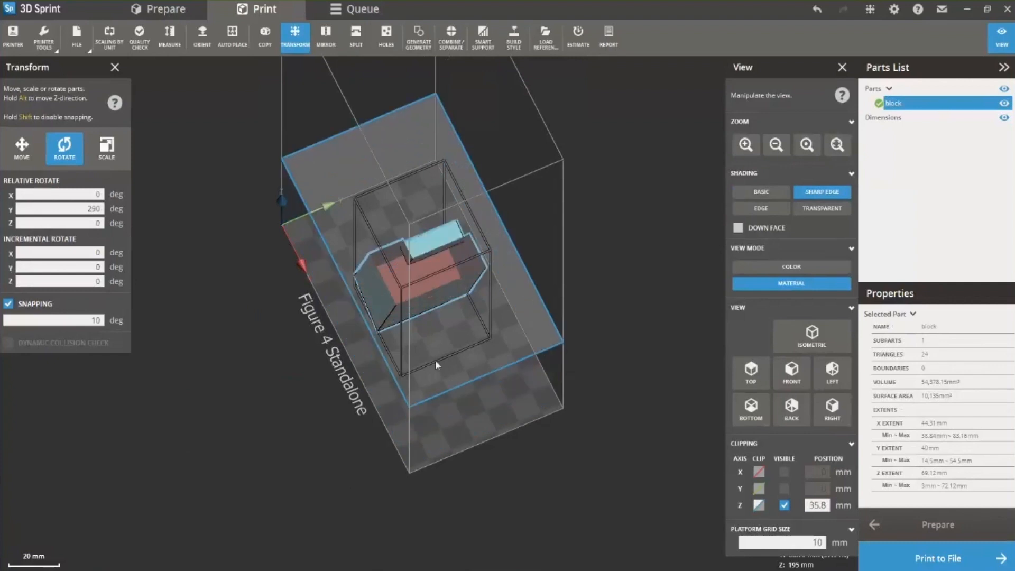
pyautogui.moveTo(436, 362); pyautogui.dragTo(399, 302, button='right')
pyautogui.moveTo(452, 222); pyautogui.dragTo(478, 164, button='right')
pyautogui.moveTo(481, 167); pyautogui.dragTo(423, 161)
pyautogui.moveTo(399, 265); pyautogui.dragTo(664, 354, button='right')
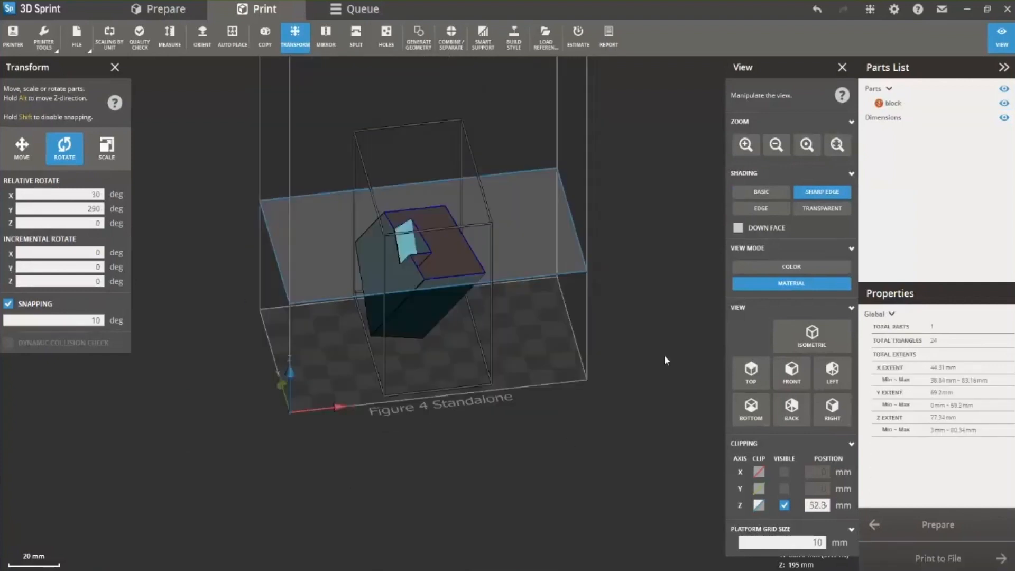
# - Raise the Z clipping plane to about 82.2 mm to check the tilted block's cross-sections
pyautogui.moveTo(563, 269); pyautogui.dragTo(538, 195)
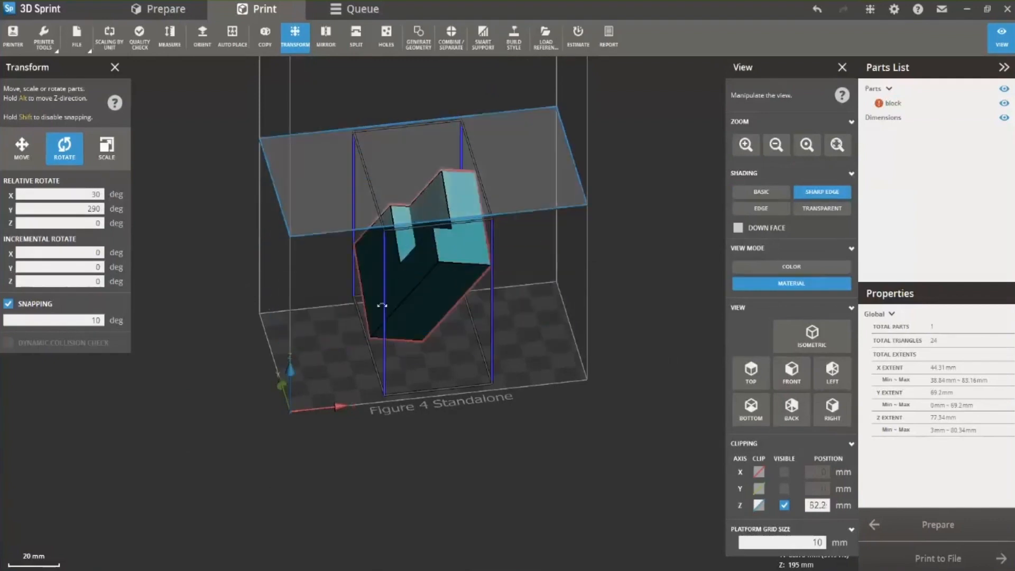
pyautogui.moveTo(598, 485); pyautogui.dragTo(431, 479, button='right')
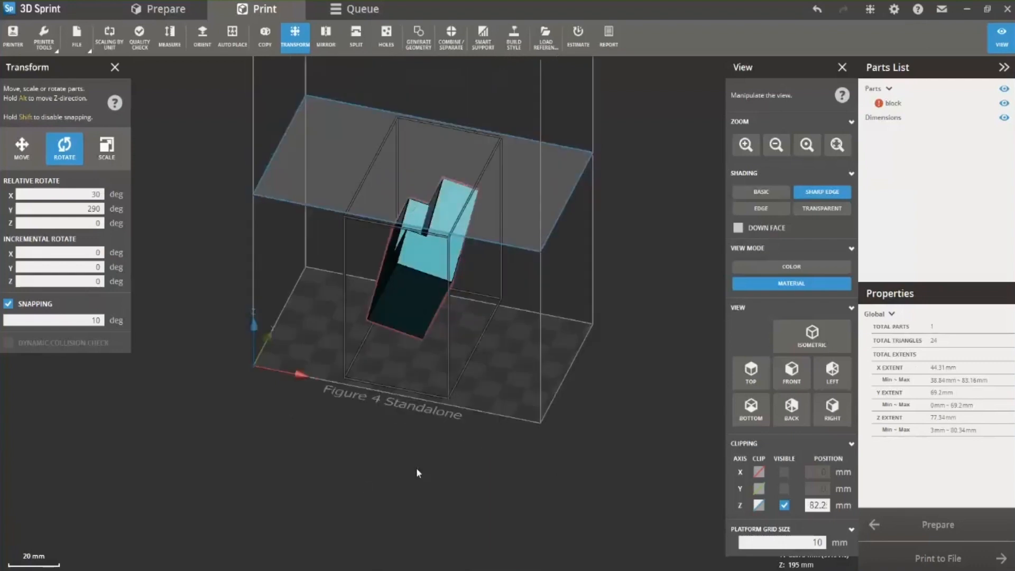
pyautogui.moveTo(421, 297); pyautogui.dragTo(565, 475, button='right')
pyautogui.moveTo(351, 267); pyautogui.dragTo(560, 339, button='right')
# - Flip and turn off the Z clipping, and examine the tilted block's notch and faces from several sides
pyautogui.click(758, 505)
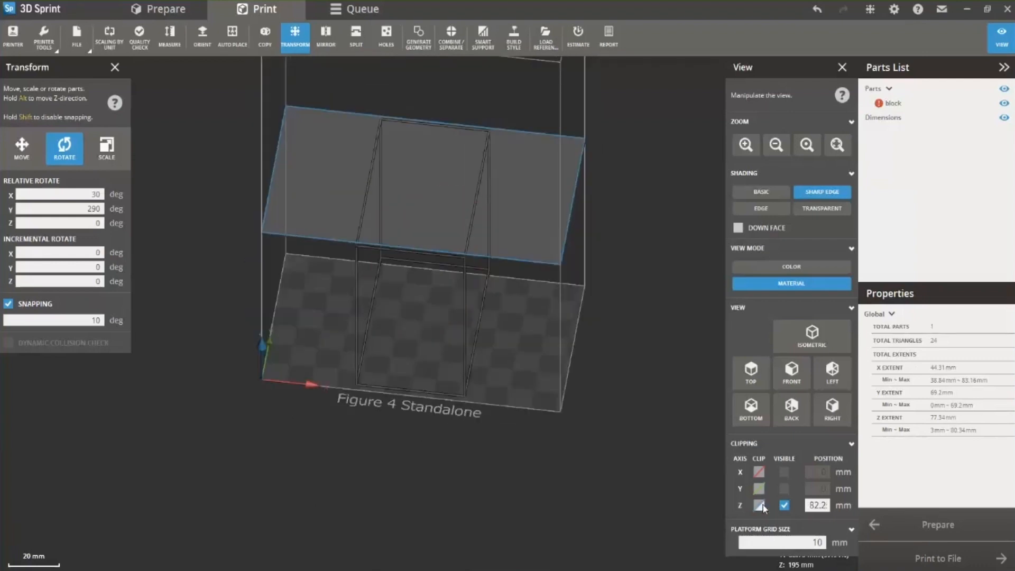
pyautogui.click(759, 505)
pyautogui.moveTo(373, 301); pyautogui.dragTo(443, 179, button='right')
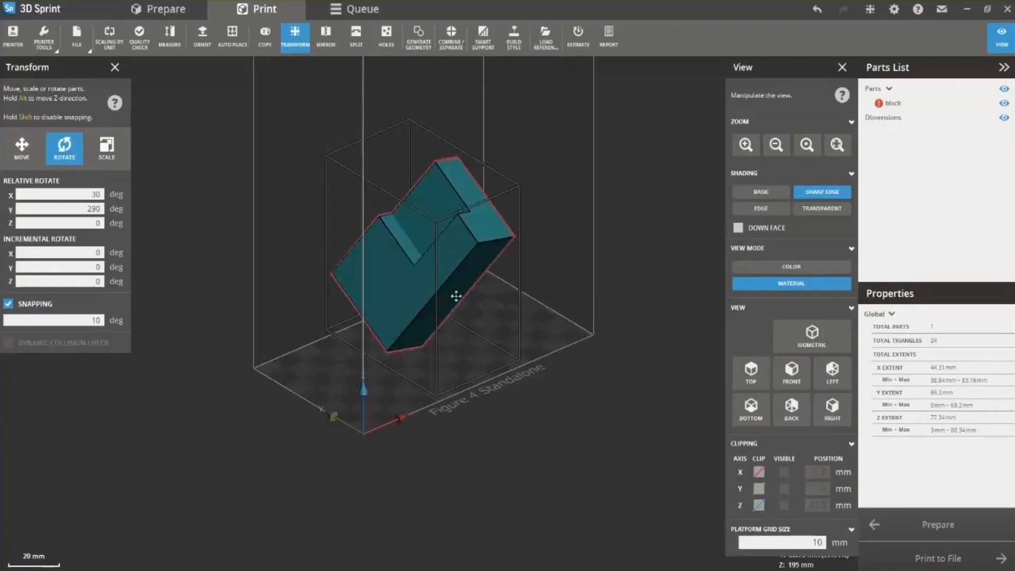
pyautogui.moveTo(473, 404); pyautogui.dragTo(410, 234, button='right')
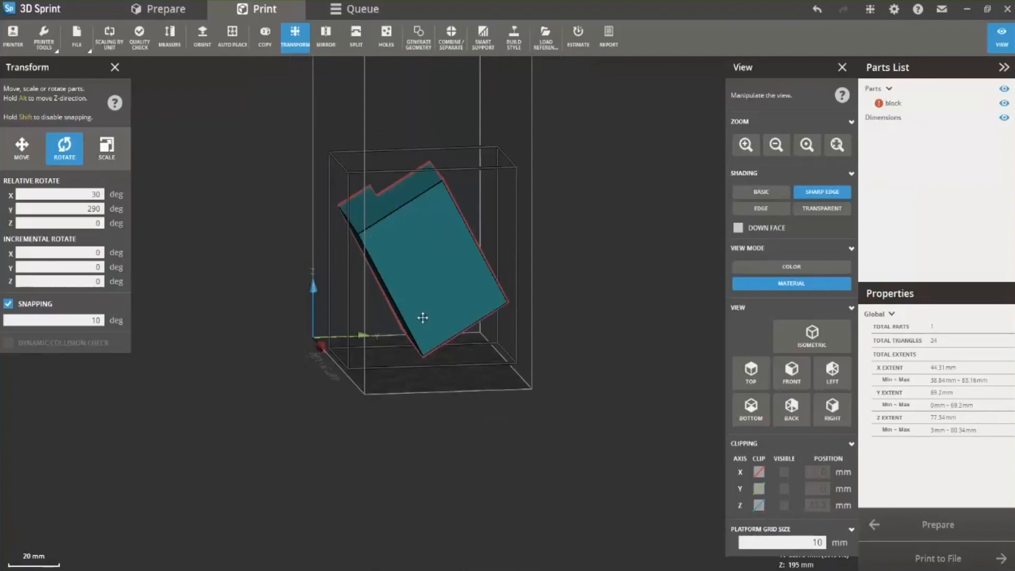
pyautogui.moveTo(370, 213); pyautogui.dragTo(466, 294, button='right')
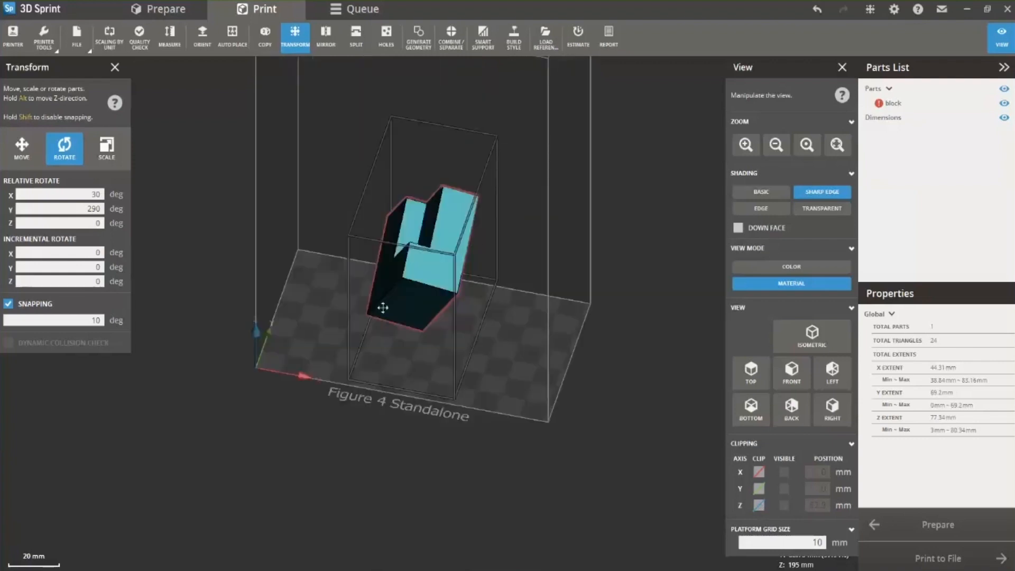
pyautogui.moveTo(383, 308); pyautogui.dragTo(479, 397, button='right')
pyautogui.moveTo(539, 455); pyautogui.dragTo(305, 438, button='right')
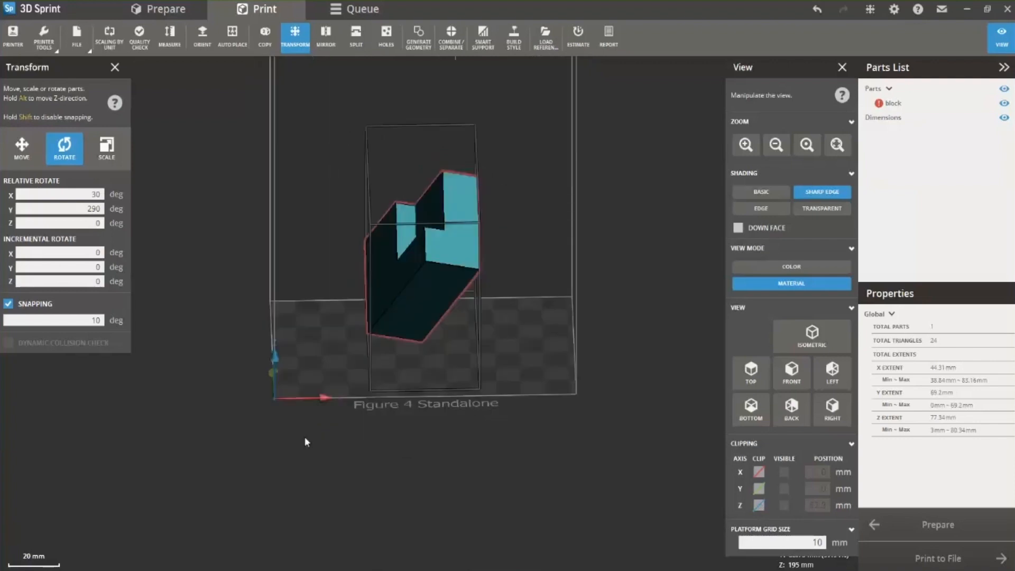
pyautogui.moveTo(515, 360); pyautogui.dragTo(537, 363, button='right')
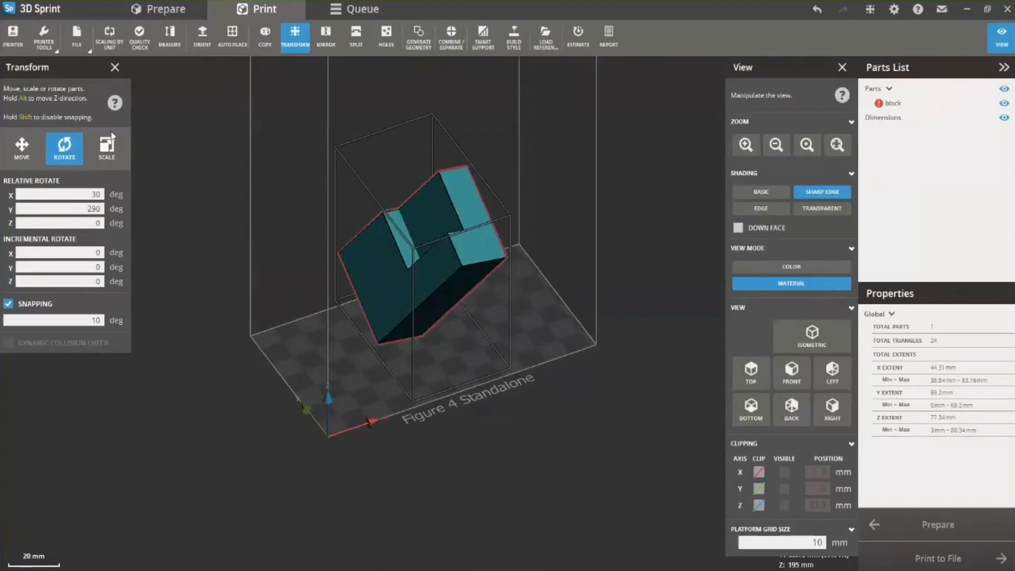
# - Close the Transform tool and close the block project without saving the changes
pyautogui.click(115, 67)
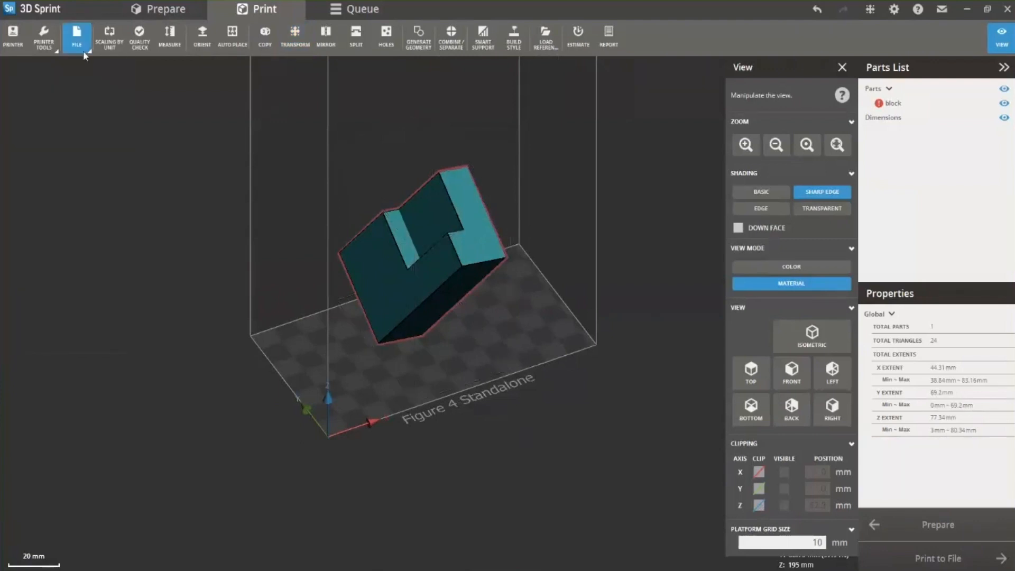
pyautogui.click(77, 36)
pyautogui.click(77, 138)
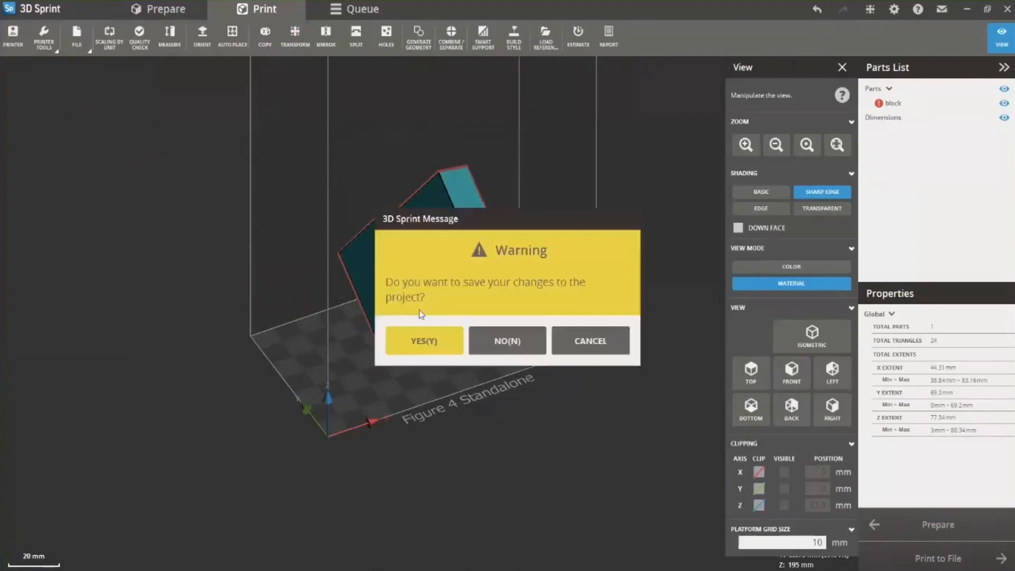
pyautogui.click(506, 341)
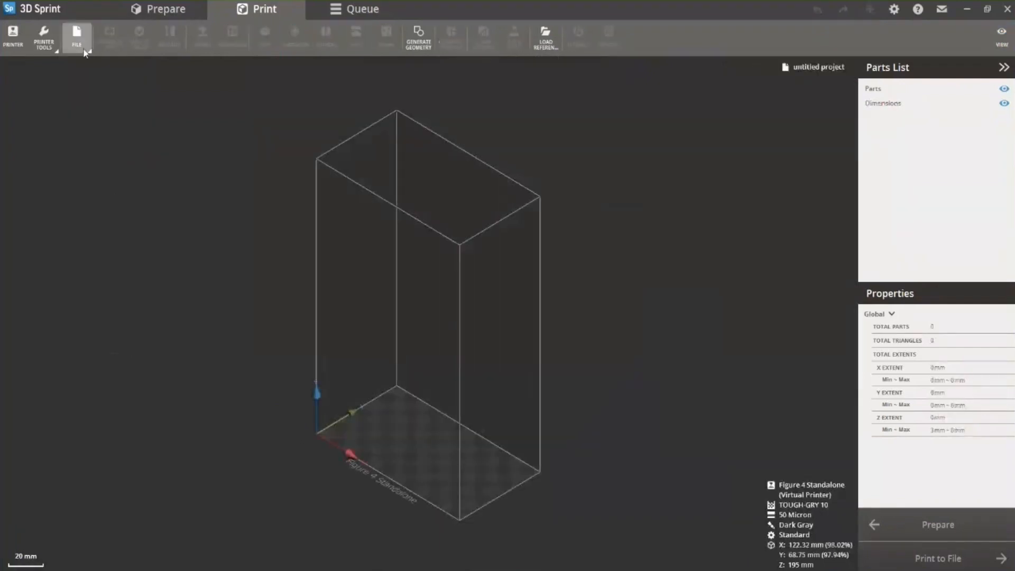
# - Import the opencurve_diffshrink part into the empty project
pyautogui.click(77, 37)
pyautogui.click(77, 114)
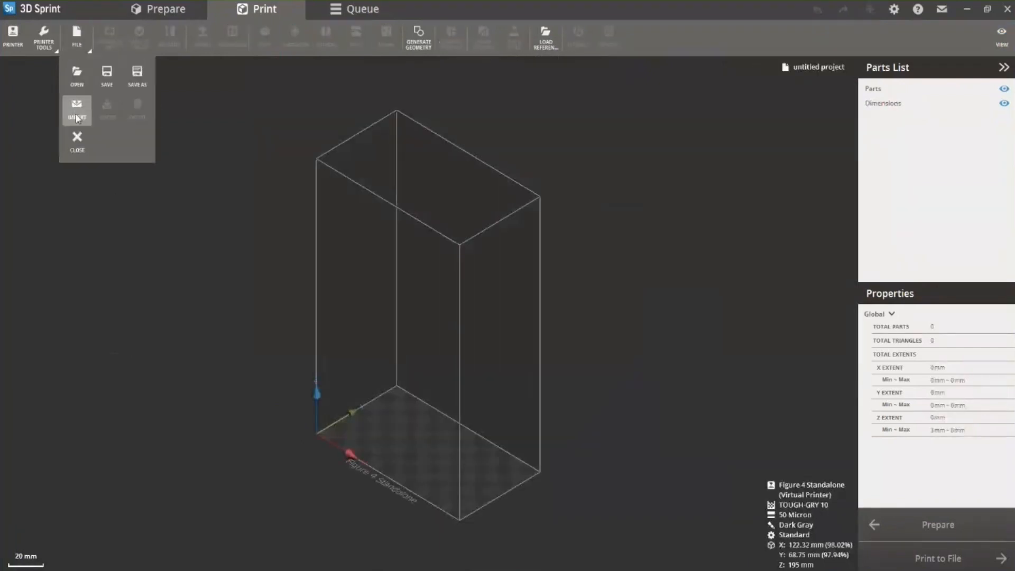
pyautogui.doubleClick(243, 110)
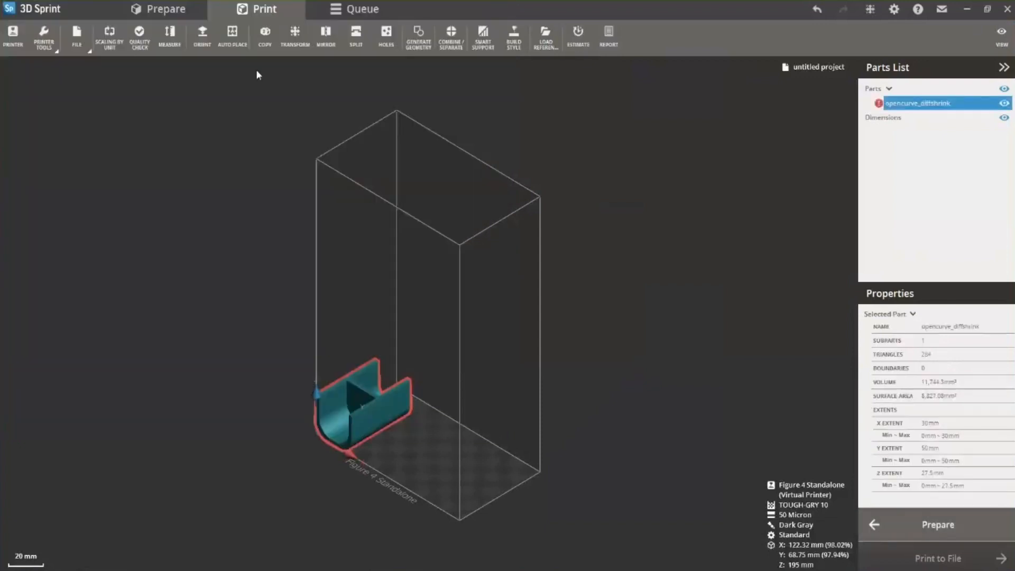
# - Move the U-shaped part inward on the platform to about X 34.21 mm and Y 8.46 mm
pyautogui.click(295, 38)
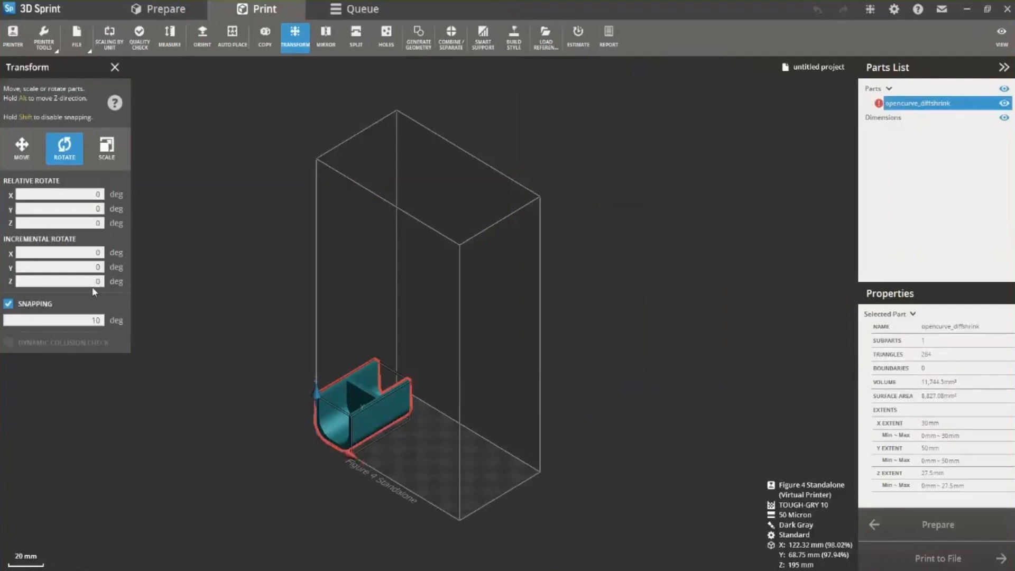
pyautogui.moveTo(483, 460); pyautogui.dragTo(420, 479, button='right')
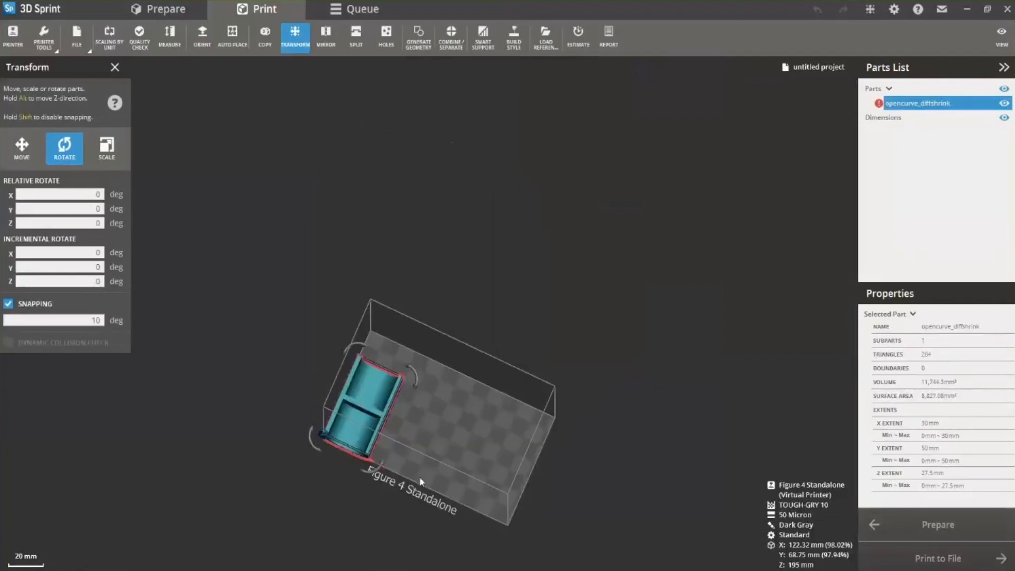
pyautogui.moveTo(373, 401); pyautogui.dragTo(429, 412)
pyautogui.moveTo(389, 506); pyautogui.dragTo(356, 305, button='right')
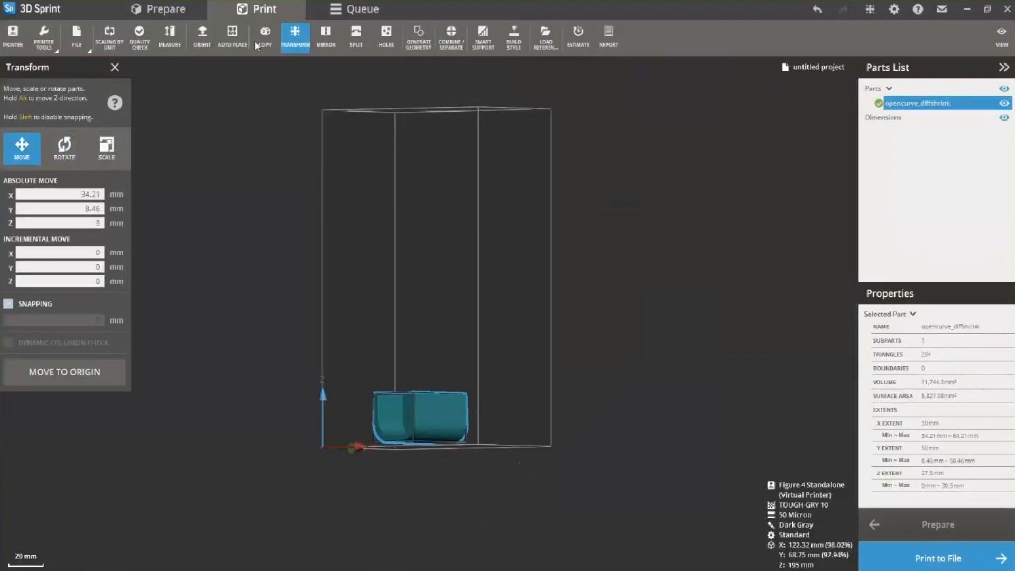
# - Manually orient the part by setting its flat U-shaped end face as the base, then close the Orient tool
pyautogui.click(217, 33)
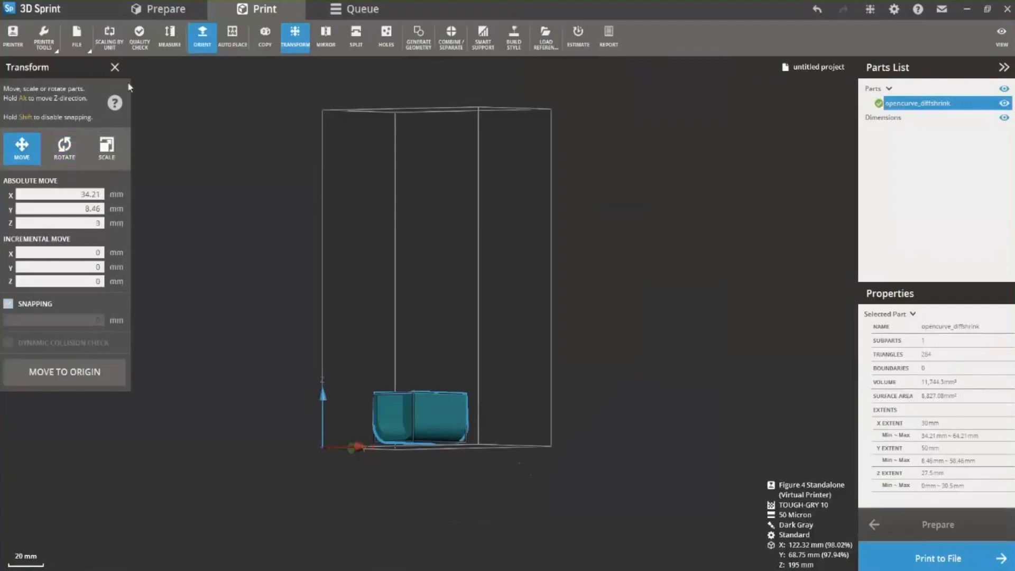
pyautogui.click(95, 130)
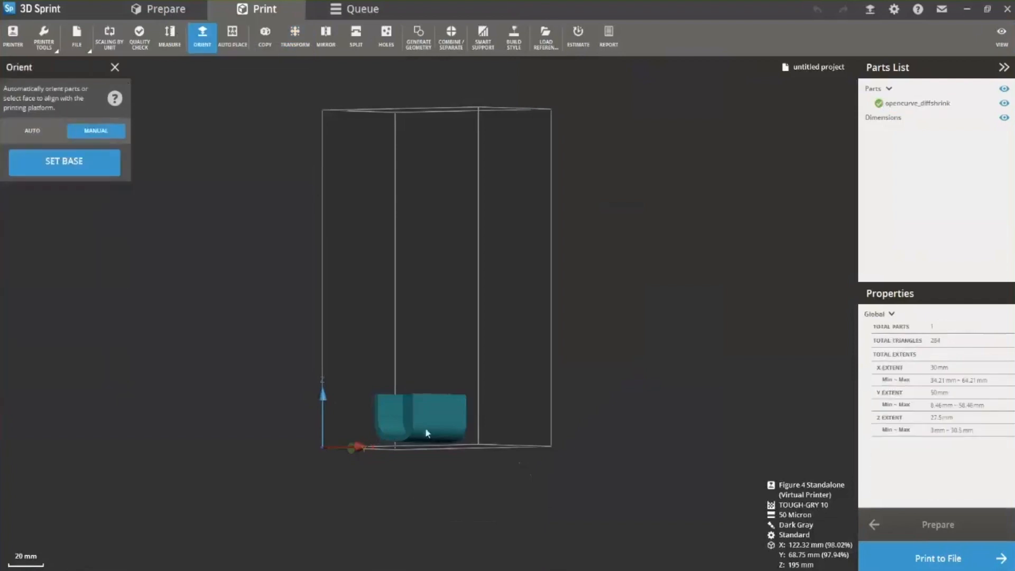
pyautogui.moveTo(426, 431); pyautogui.dragTo(496, 474, button='right')
pyautogui.scroll(3, 461, 462)
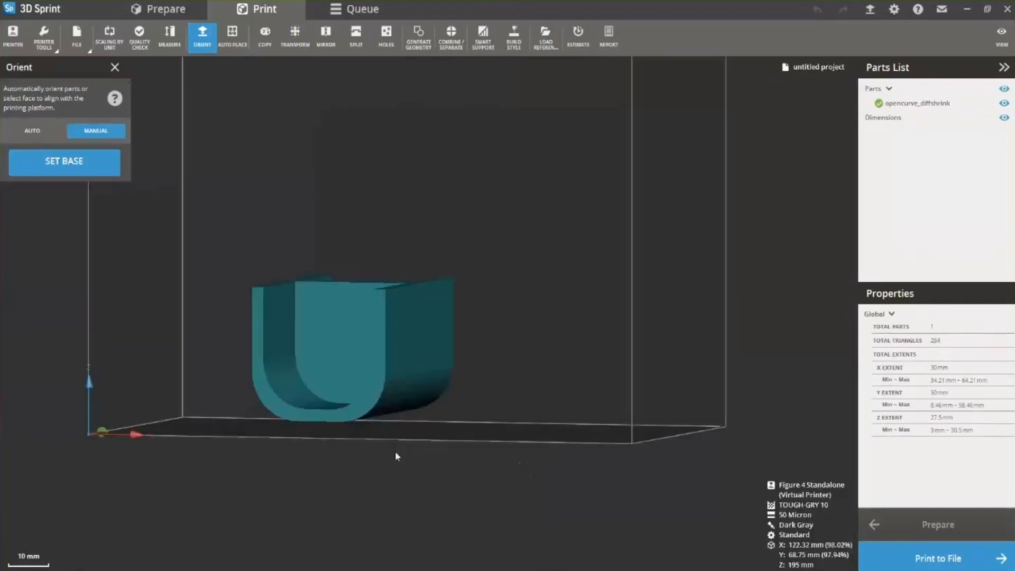
pyautogui.click(354, 414)
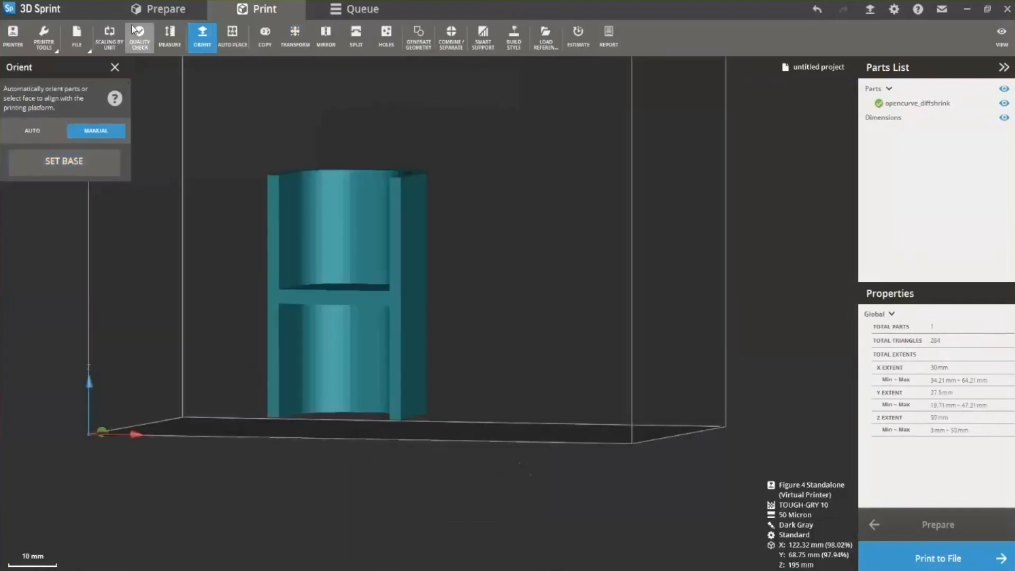
pyautogui.click(113, 66)
# - Turn on Z clipping with a visible plane and raise it to about 28.1 mm through the upright part's middle wall
pyautogui.scroll(-3, 284, 341)
pyautogui.moveTo(284, 341); pyautogui.dragTo(264, 402, button='right')
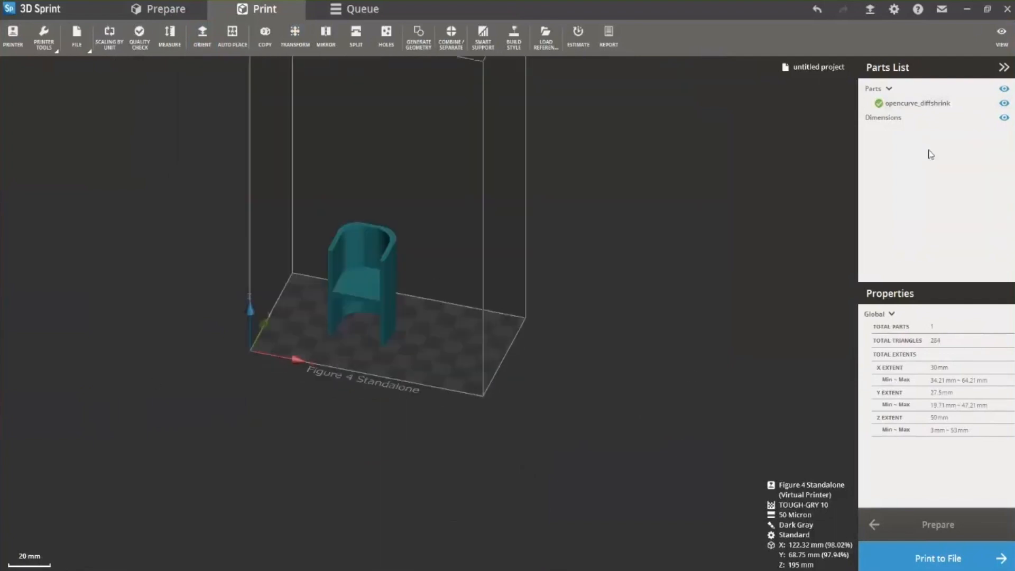
pyautogui.click(997, 33)
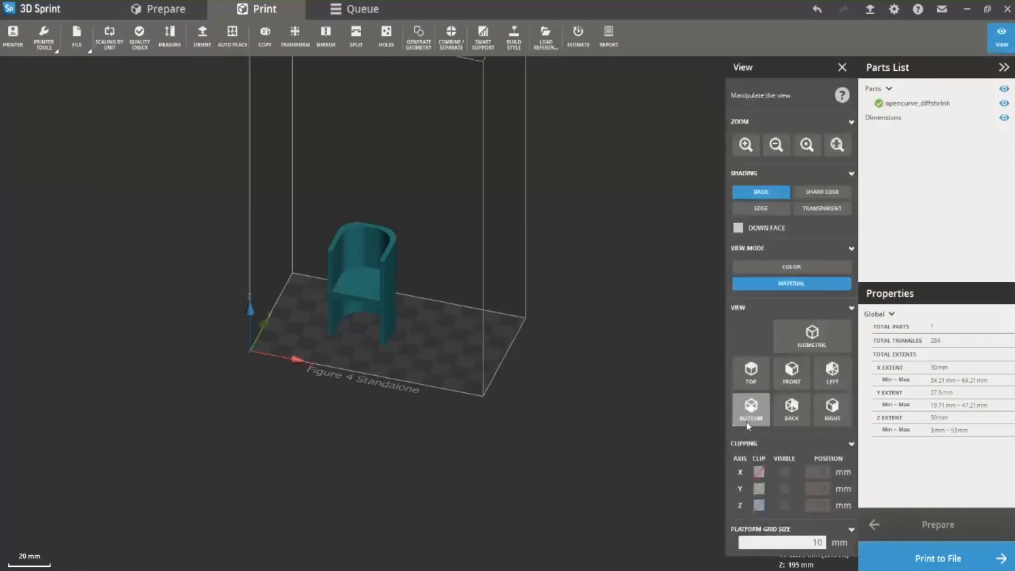
pyautogui.click(759, 505)
pyautogui.click(784, 505)
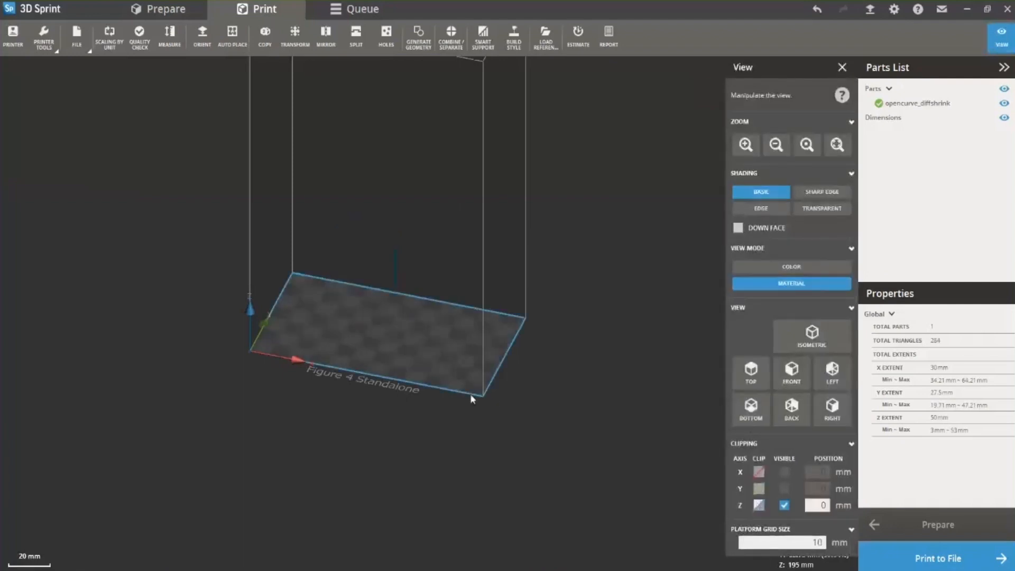
pyautogui.moveTo(470, 392); pyautogui.dragTo(469, 307)
# - Examine the upright part's cross-sections from the front with the Z clipping plane at about 8.5 mm, 27 mm and 40.9 mm
pyautogui.moveTo(371, 376); pyautogui.dragTo(446, 322, button='right')
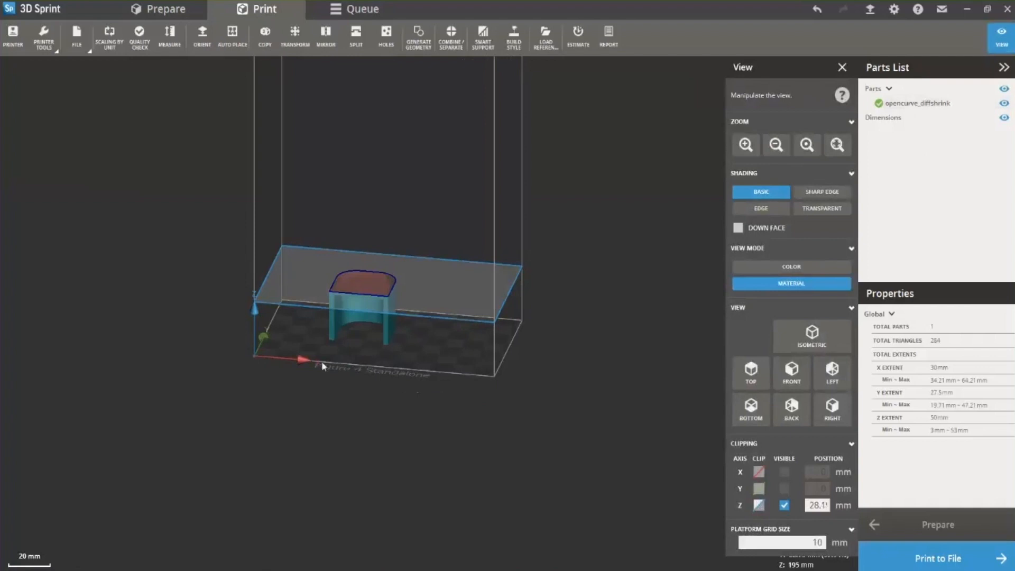
pyautogui.moveTo(321, 356); pyautogui.dragTo(446, 312, button='right')
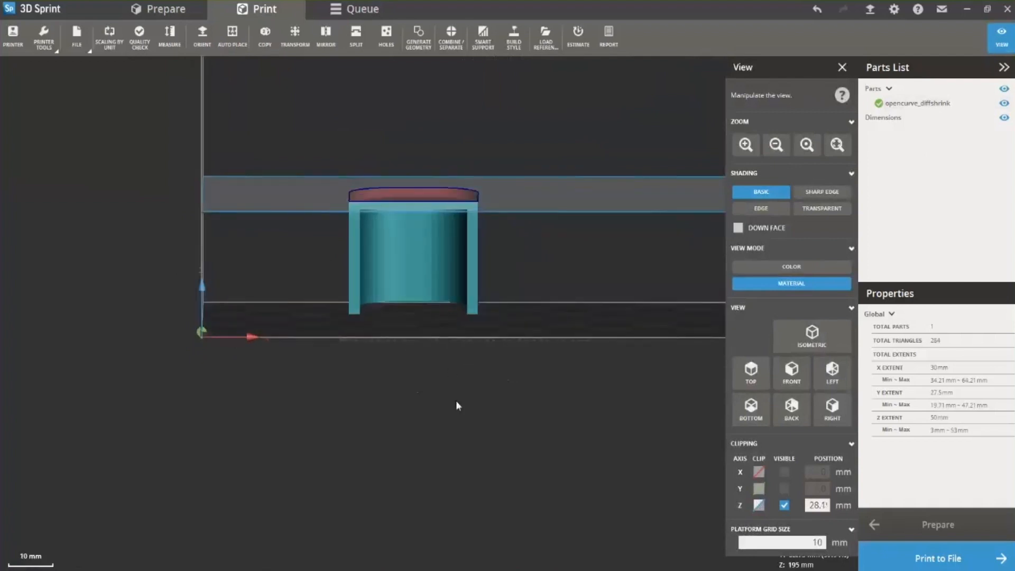
pyautogui.moveTo(460, 372); pyautogui.dragTo(460, 397, button='right')
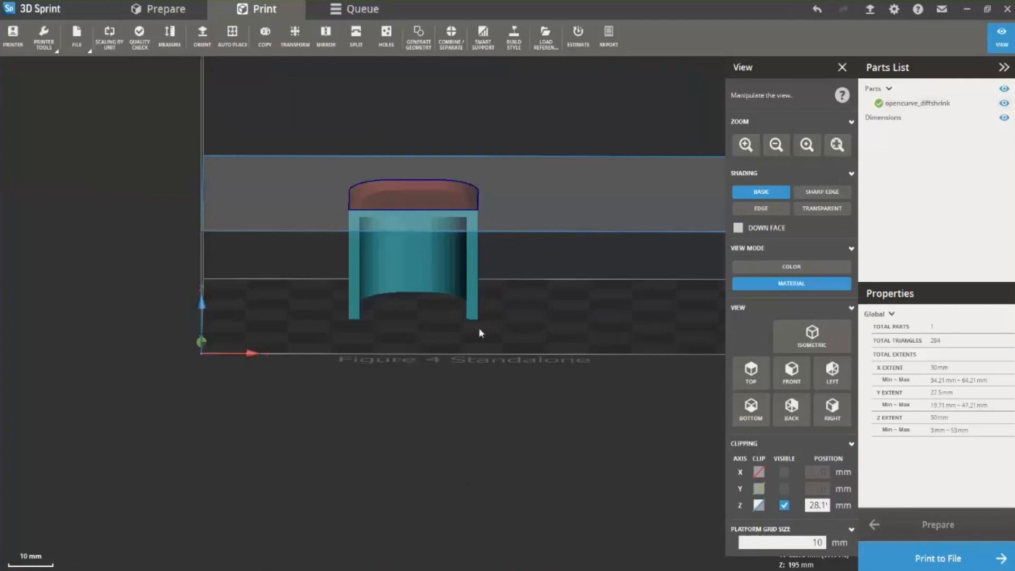
pyautogui.moveTo(614, 232); pyautogui.dragTo(475, 315)
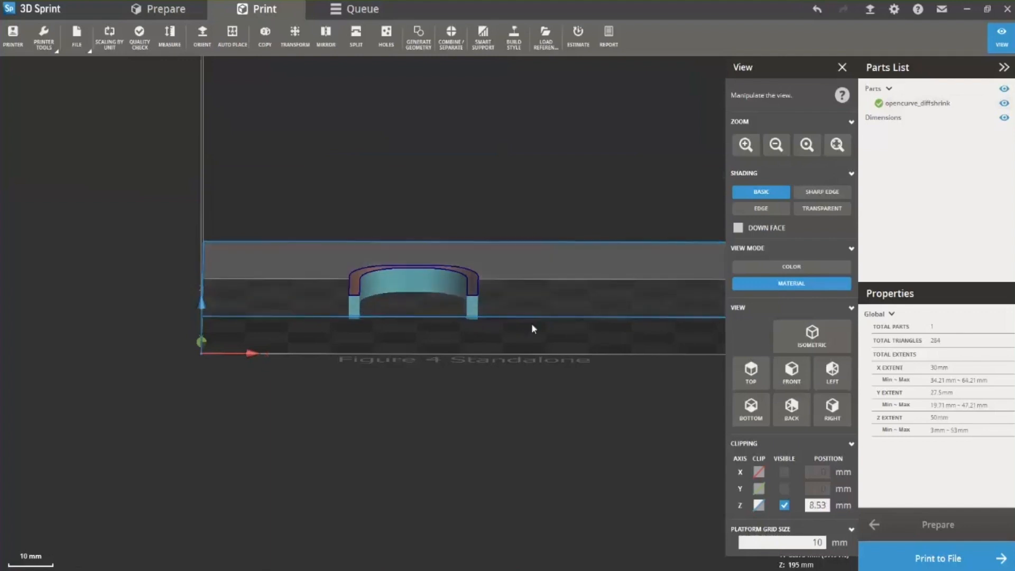
pyautogui.moveTo(528, 310); pyautogui.dragTo(522, 237)
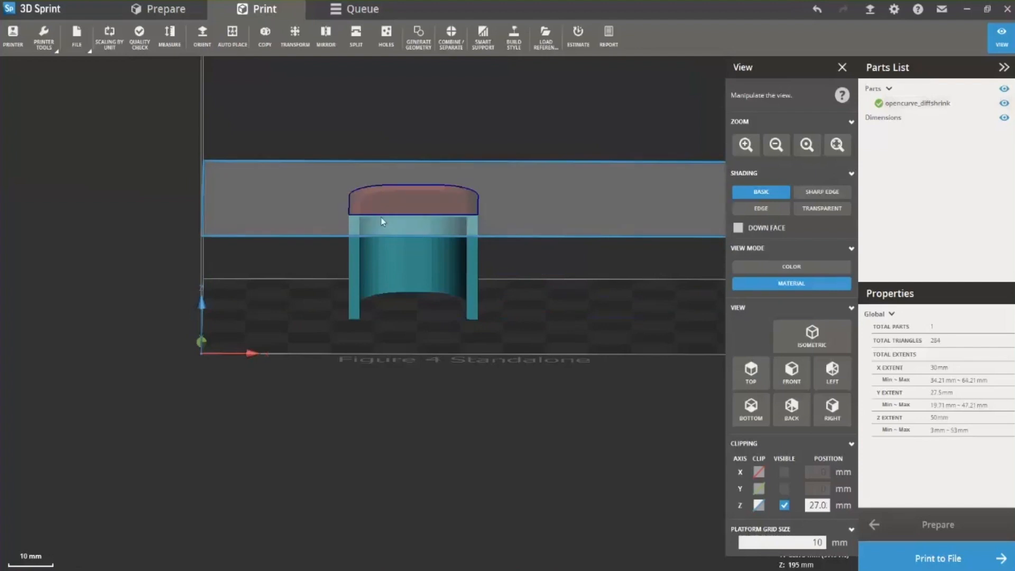
pyautogui.moveTo(354, 236); pyautogui.dragTo(369, 176)
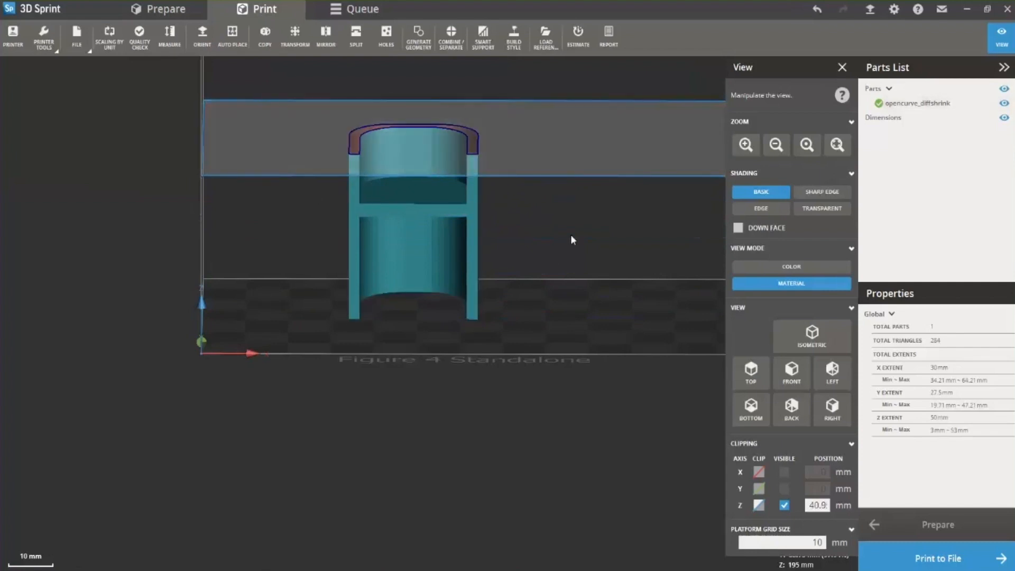
pyautogui.scroll(-2, 588, 233)
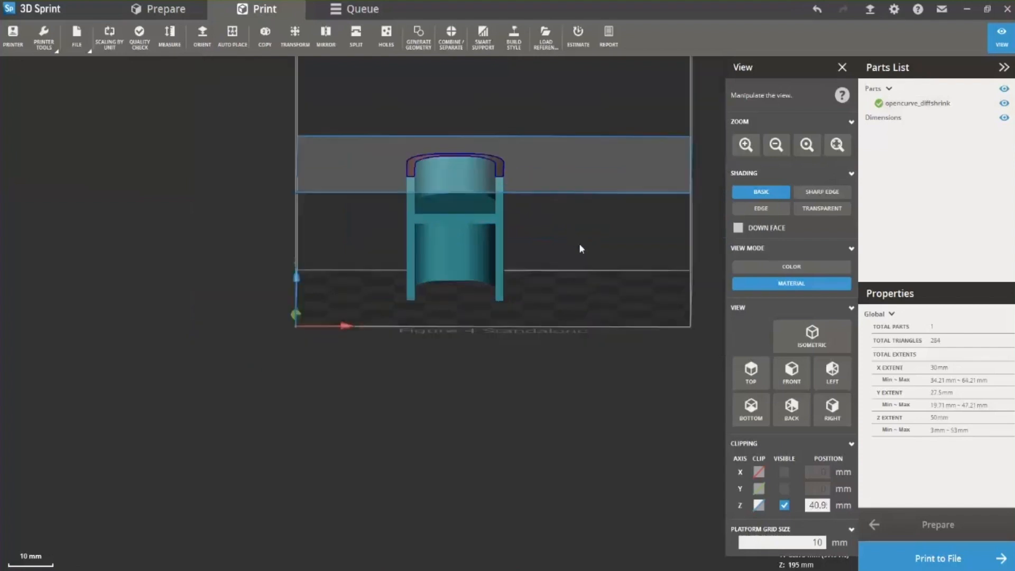
# - Turn off the Z clipping and rotate the part 30 degrees about the Y axis
pyautogui.click(760, 506)
pyautogui.click(759, 507)
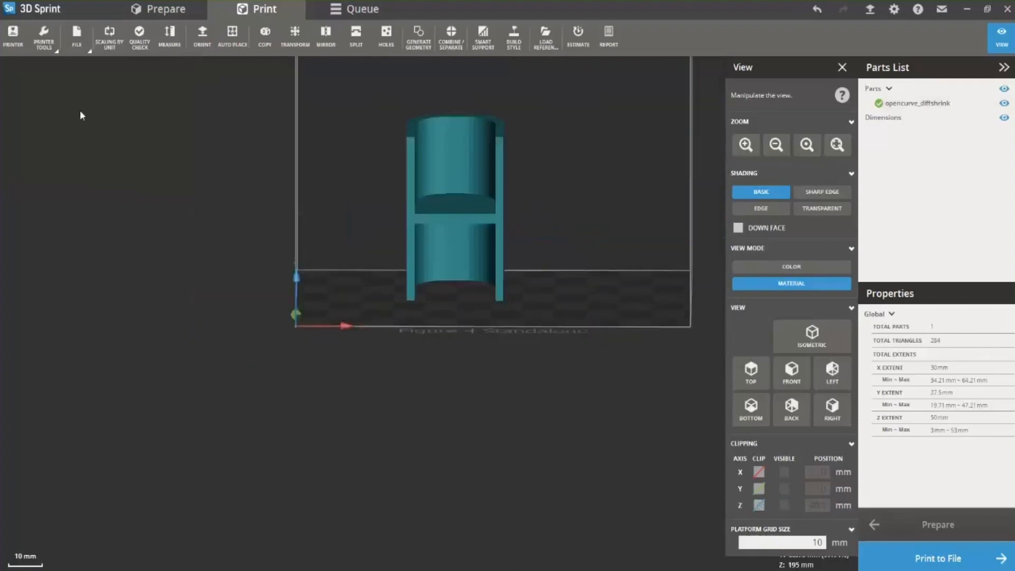
pyautogui.click(295, 36)
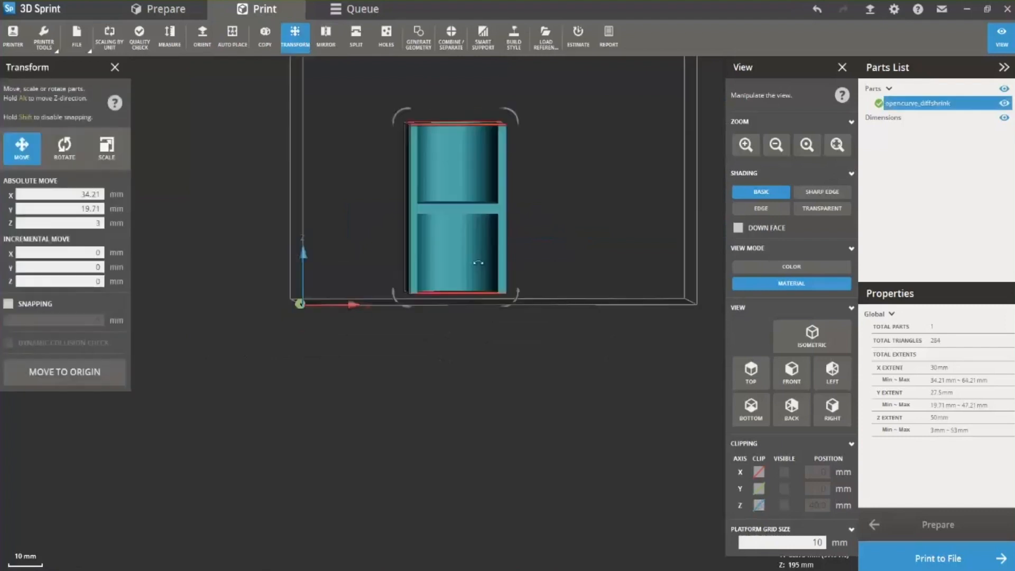
pyautogui.click(515, 114)
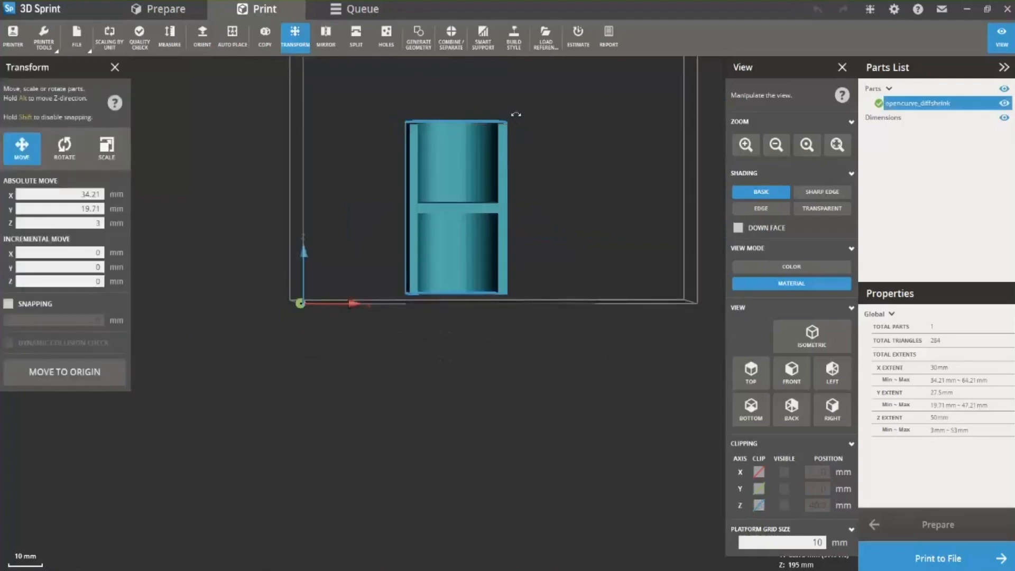
pyautogui.click(494, 137)
pyautogui.moveTo(515, 115); pyautogui.dragTo(553, 200)
pyautogui.moveTo(628, 376); pyautogui.dragTo(539, 452, button='right')
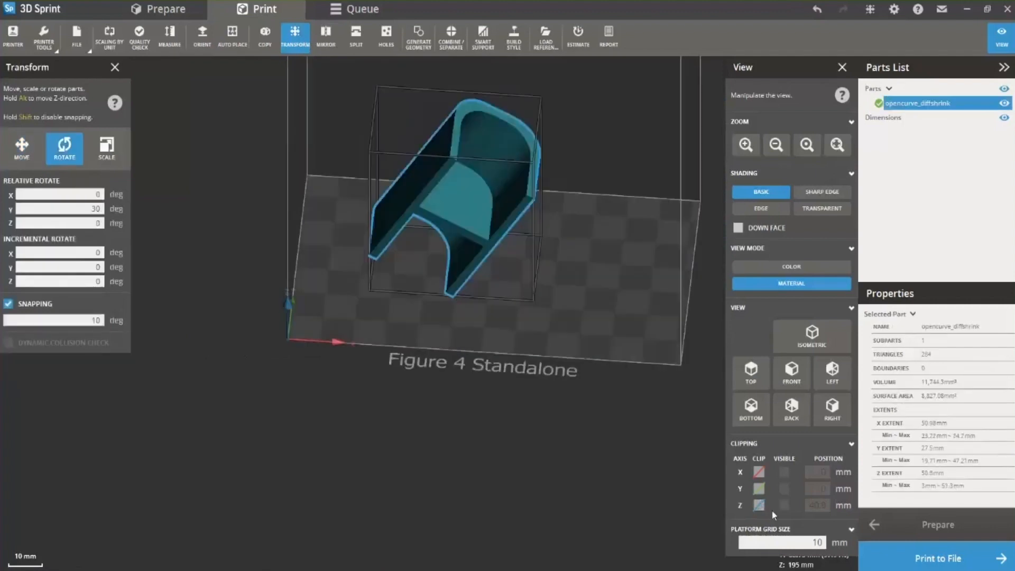
# - Turn Z clipping back on, sweep the plane through the tilted part to examine its cross-sections, and close the Transform tool
pyautogui.click(759, 505)
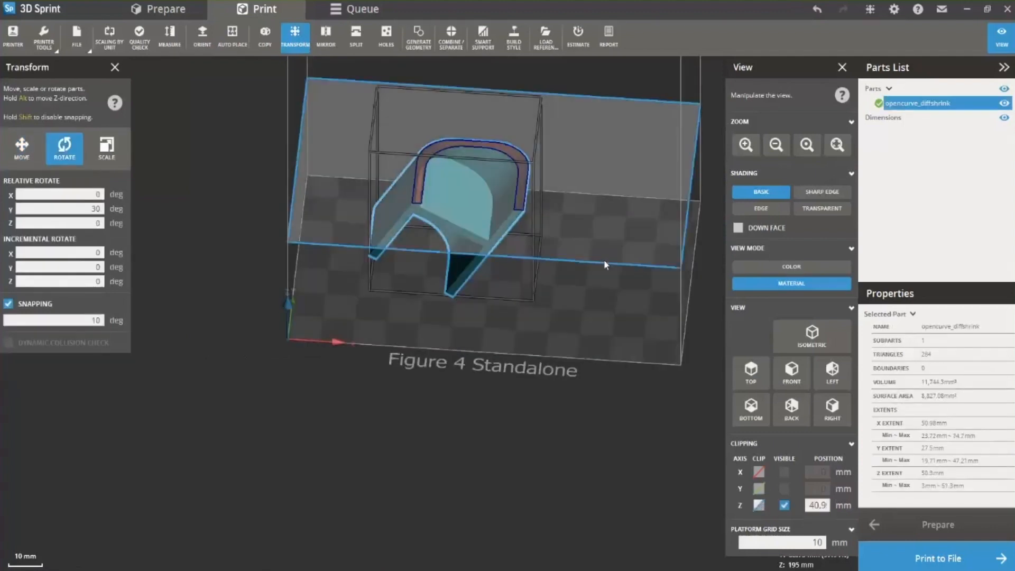
pyautogui.moveTo(601, 261); pyautogui.dragTo(637, 183)
pyautogui.click(553, 357)
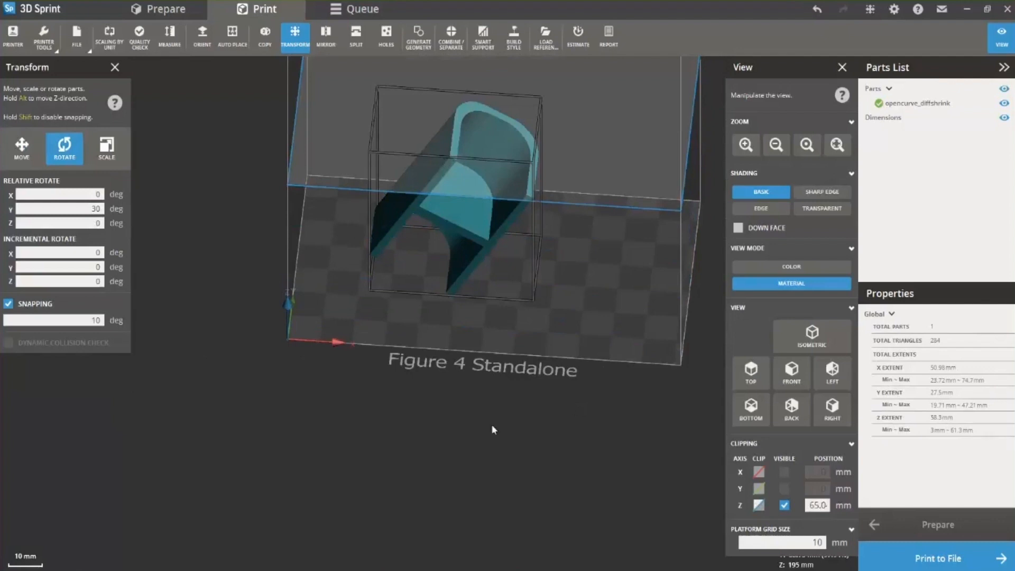
pyautogui.moveTo(563, 322); pyautogui.dragTo(498, 386, button='middle')
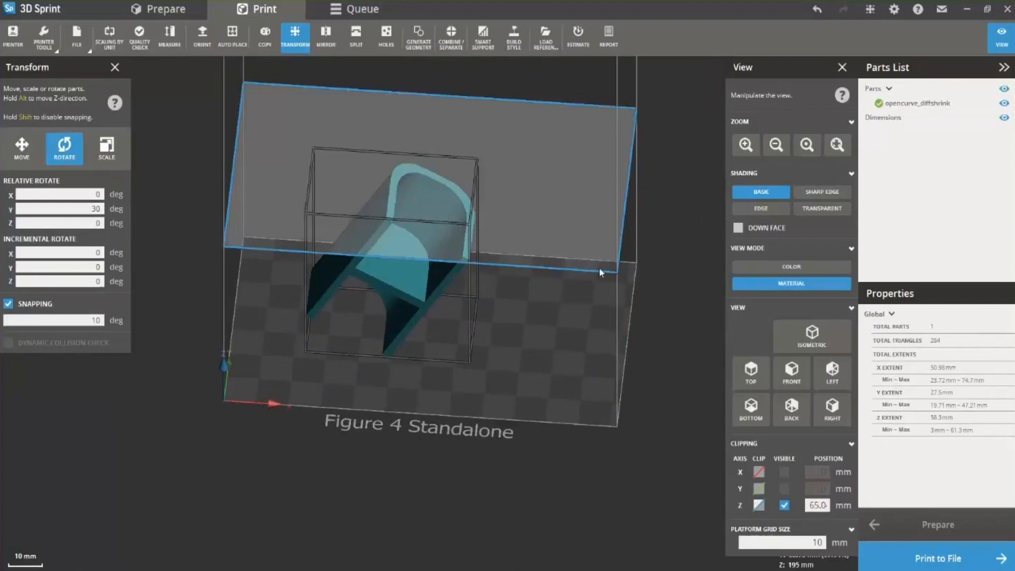
pyautogui.moveTo(594, 273)
pyautogui.mouseDown()
pyautogui.moveTo(563, 437)
pyautogui.moveTo(583, 359)
pyautogui.moveTo(579, 370)
pyautogui.moveTo(586, 269)
pyautogui.mouseUp()
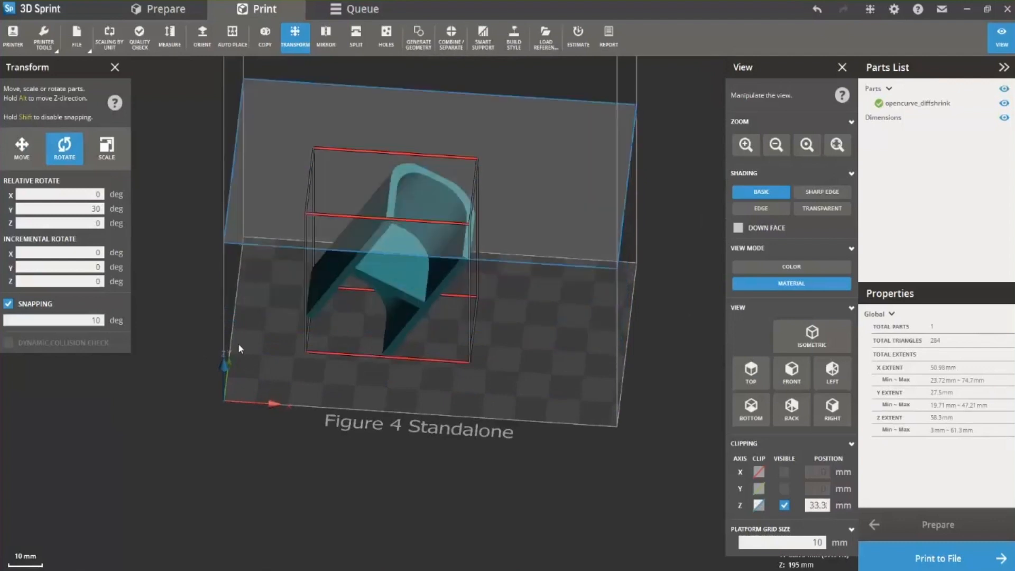
pyautogui.click(115, 67)
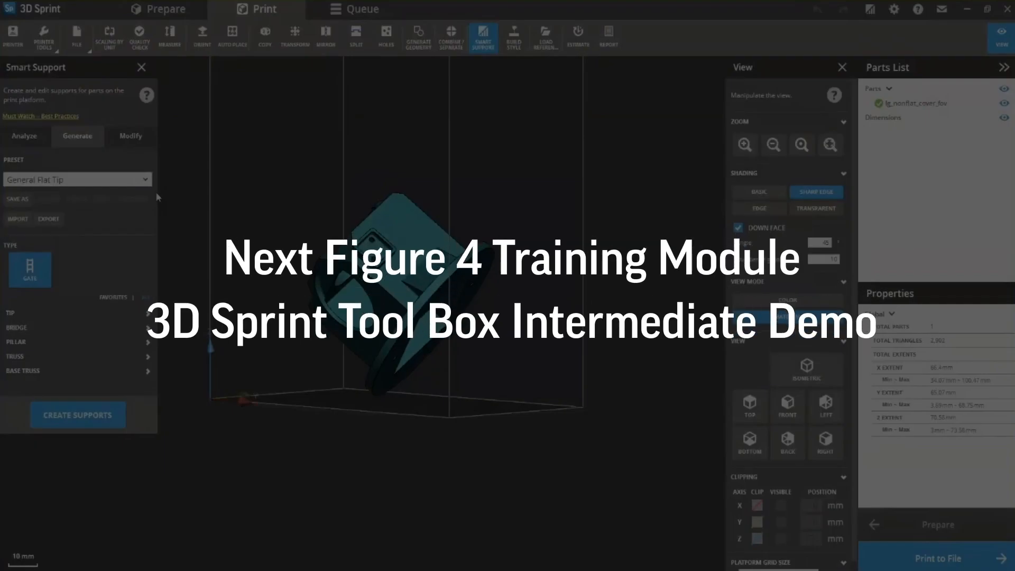
pyautogui.click(145, 181)
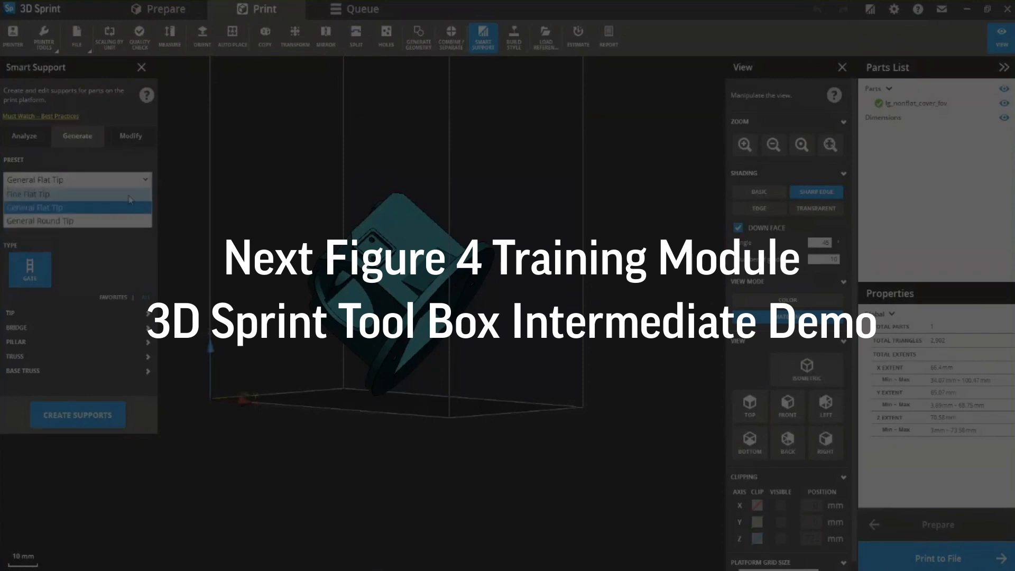